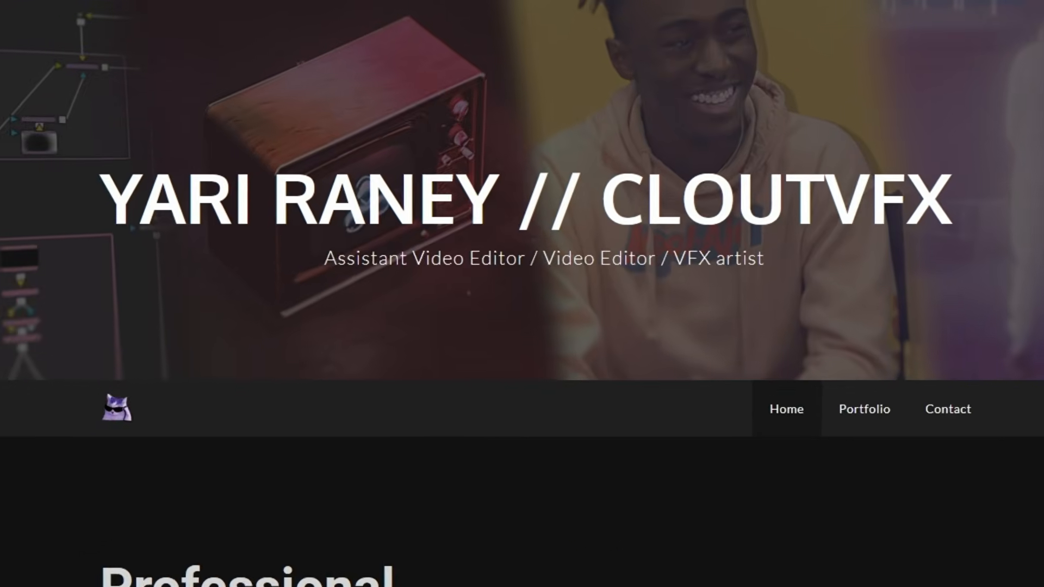
scroll(763, 405, down, 5)
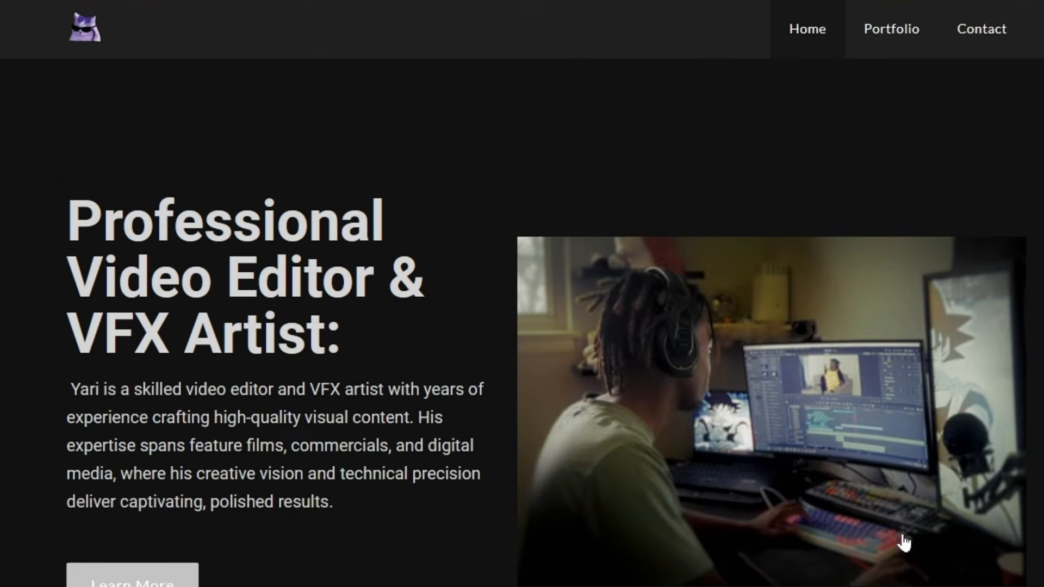
scroll(902, 542, down, 1)
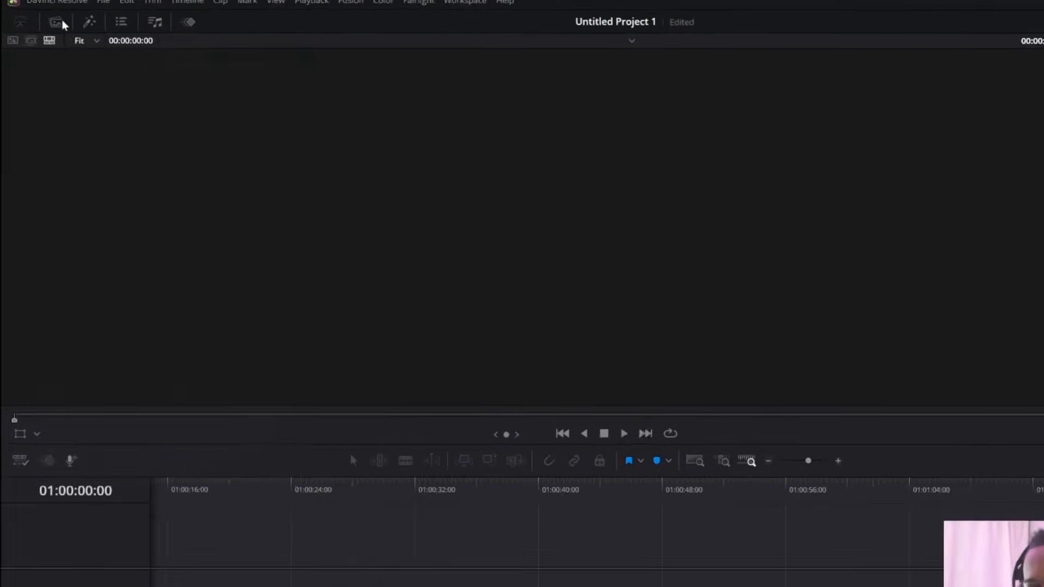
Create a new bin named "timeline" under Master in the media pool.
right_click(42, 79)
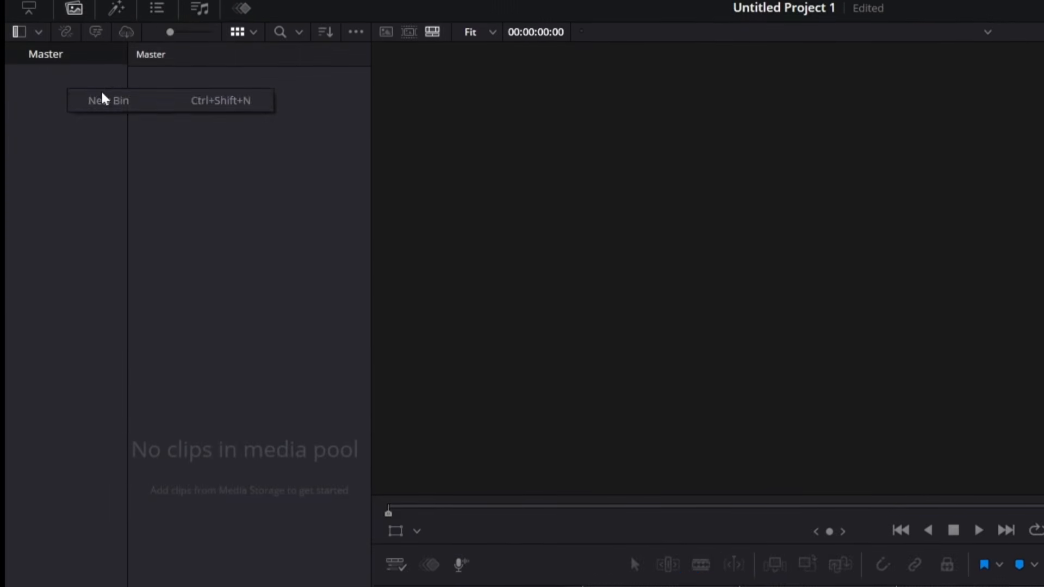
click(103, 100)
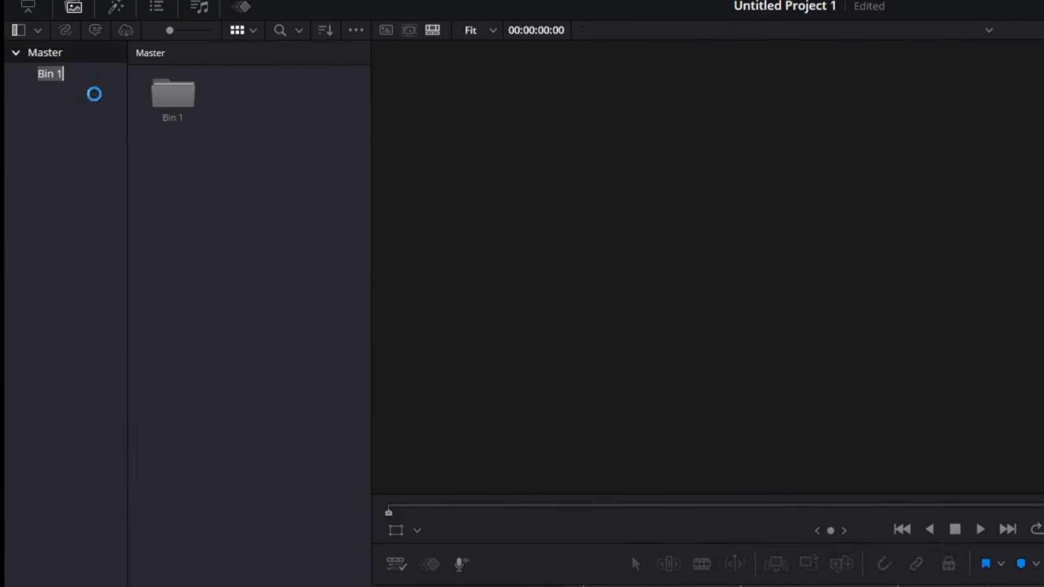
text(timel)
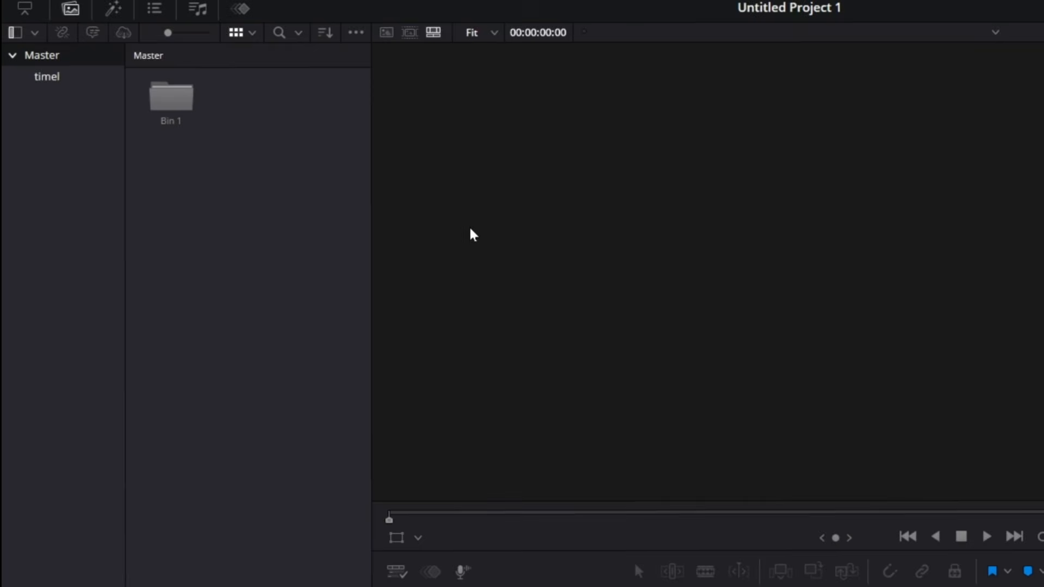
text(ine)
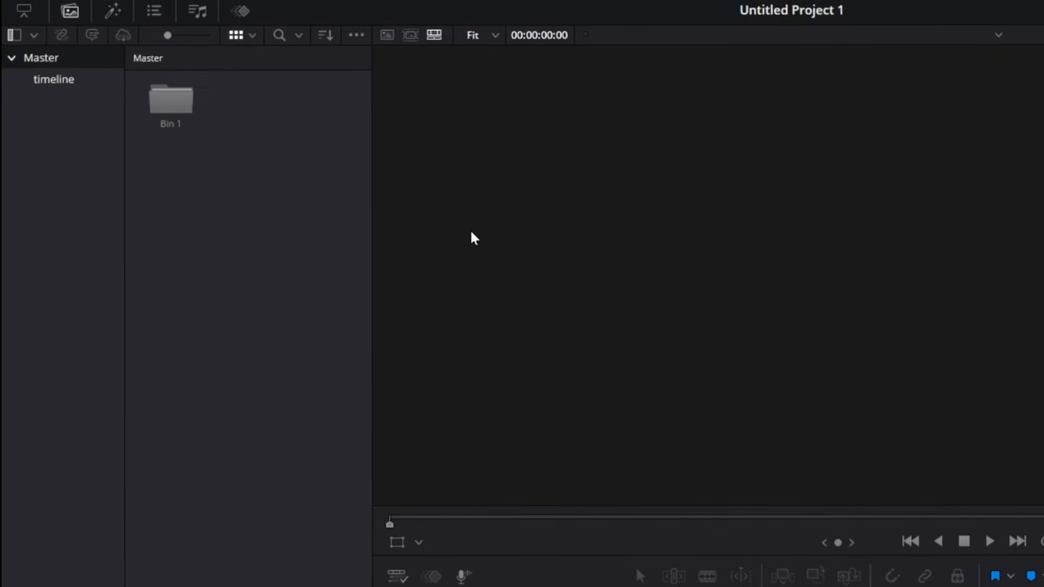
key(Return)
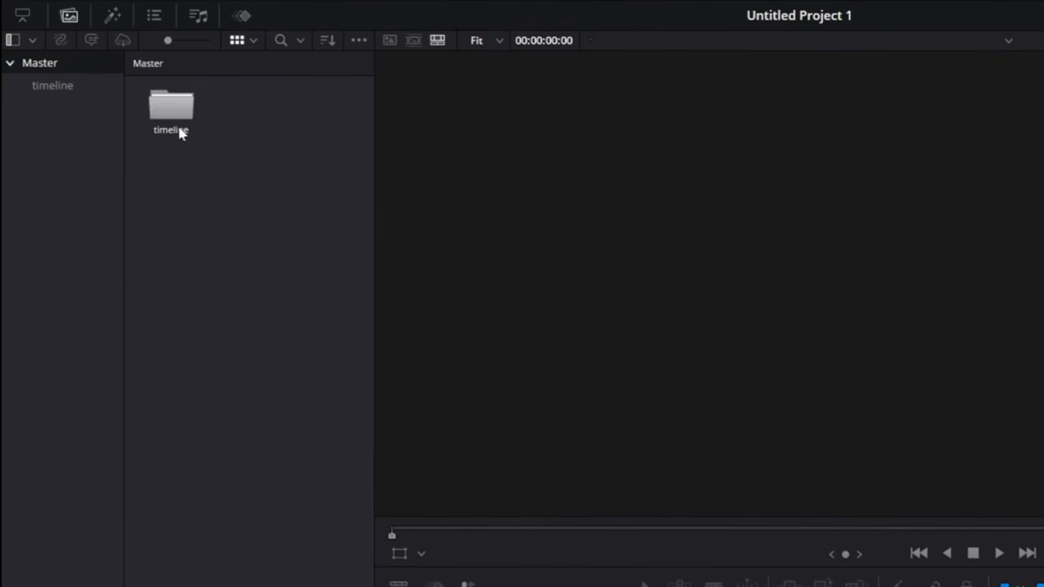
Create an empty timeline named RAW inside the timeline bin, keeping the project settings.
double_click(180, 130)
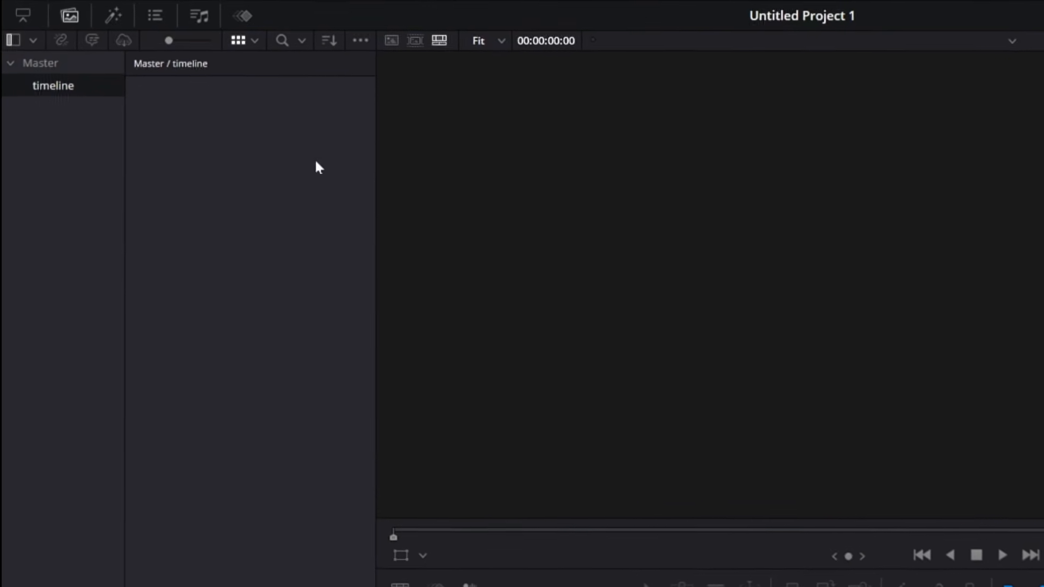
right_click(178, 96)
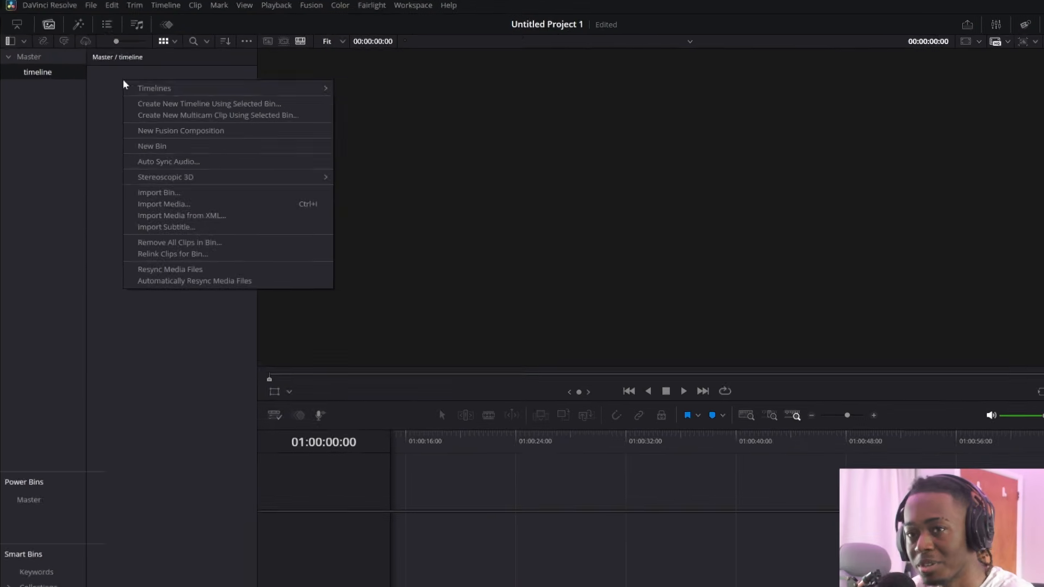
mouse_move(324, 93)
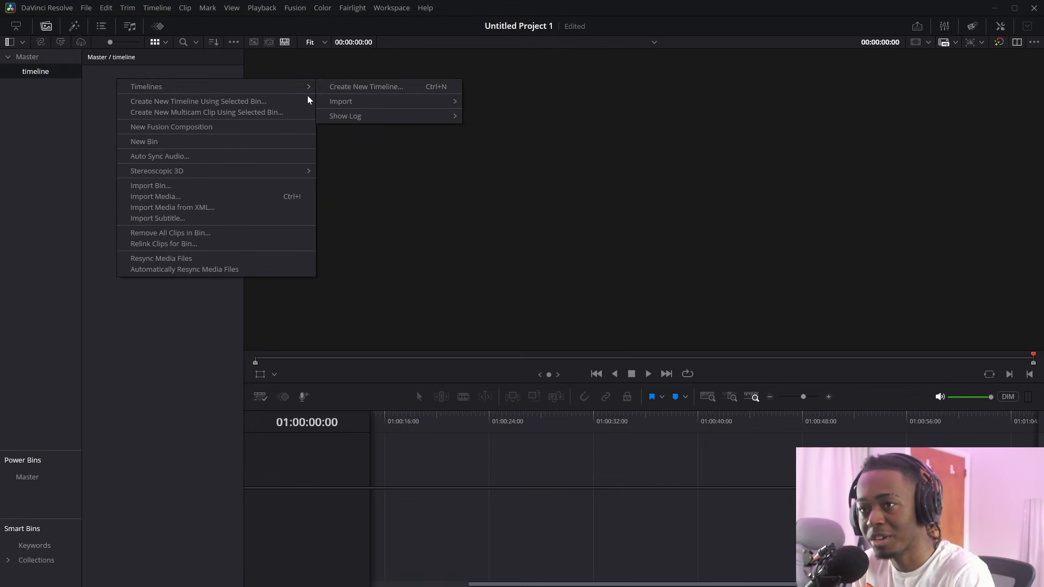
click(372, 88)
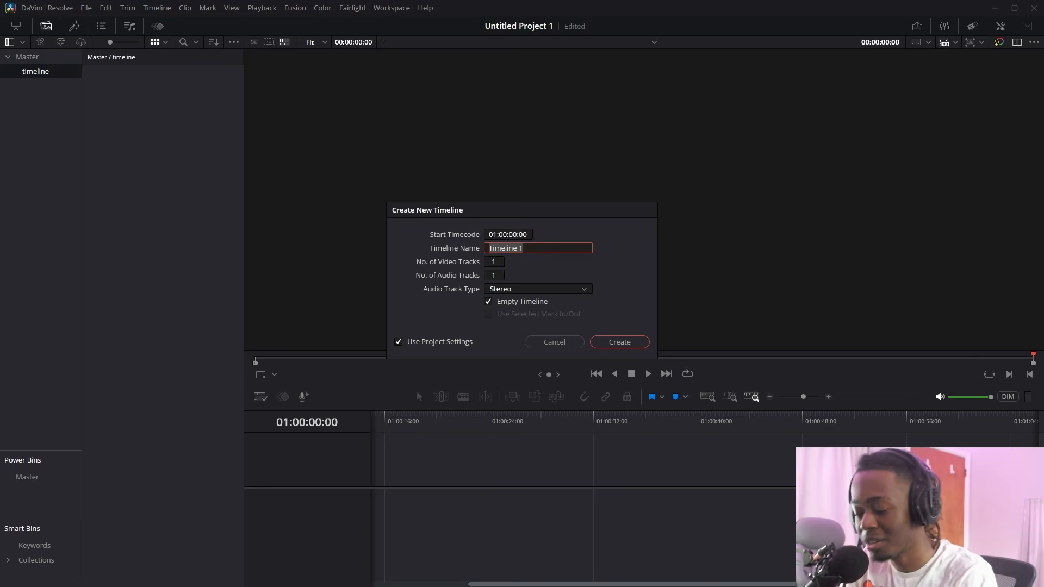
text(RAW)
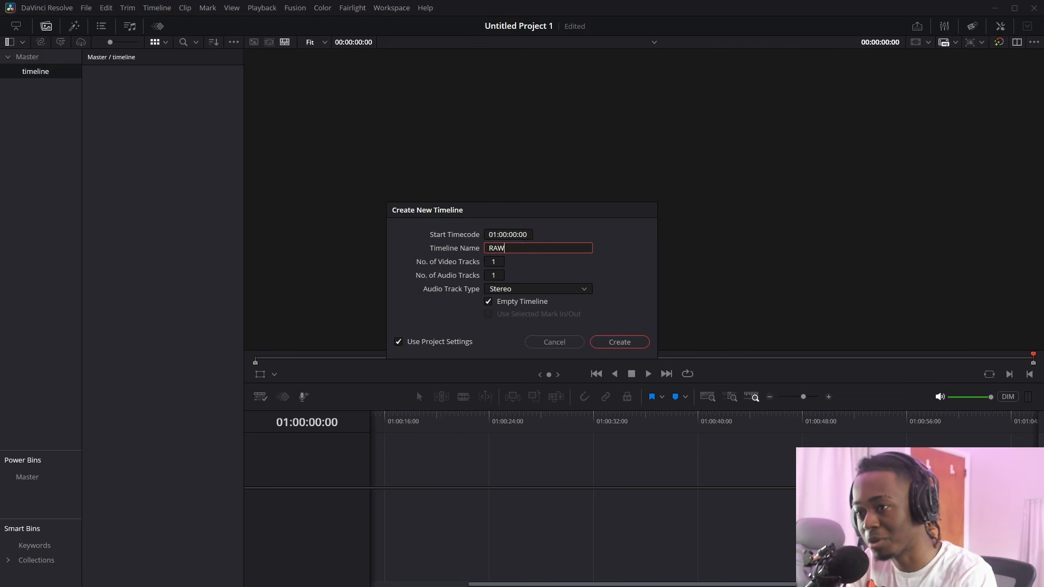
key(Return)
Create a second empty timeline named MAIN EDIT in the same bin.
key(ctrl+n)
text(MAIN )
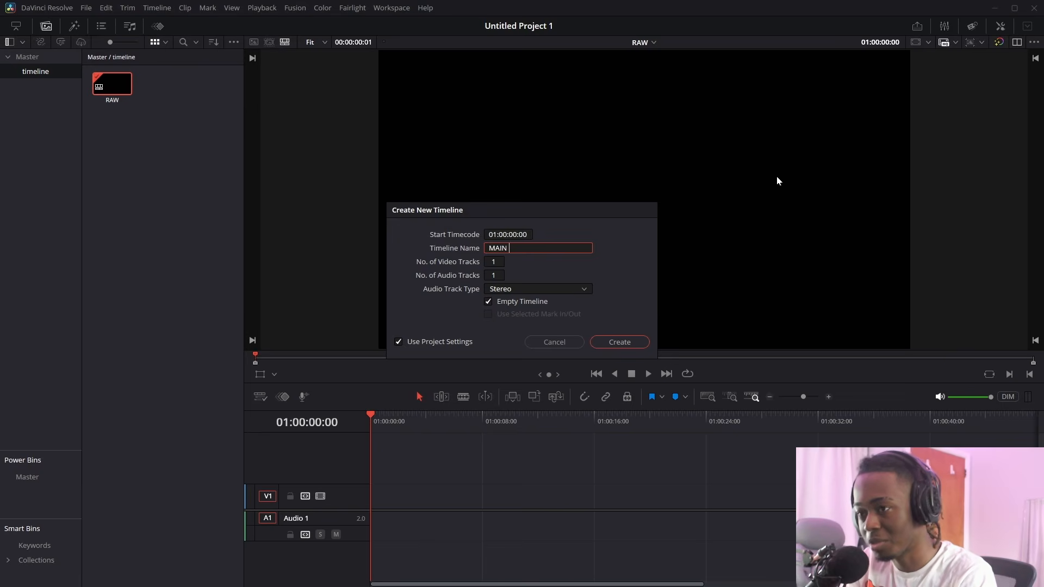
text(EDIT)
key(Return)
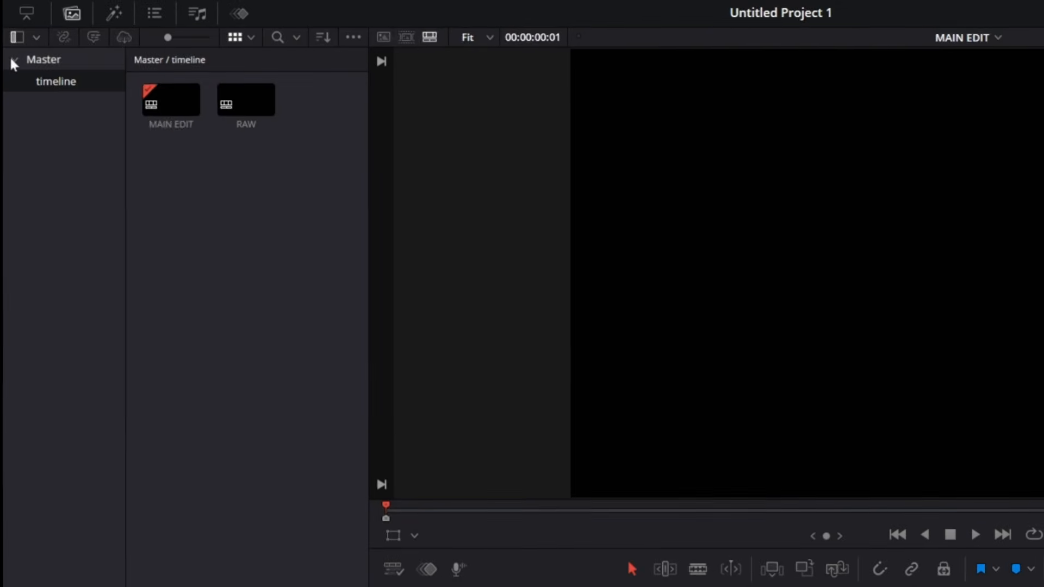
Add another bin named "clips" under Master.
click(49, 60)
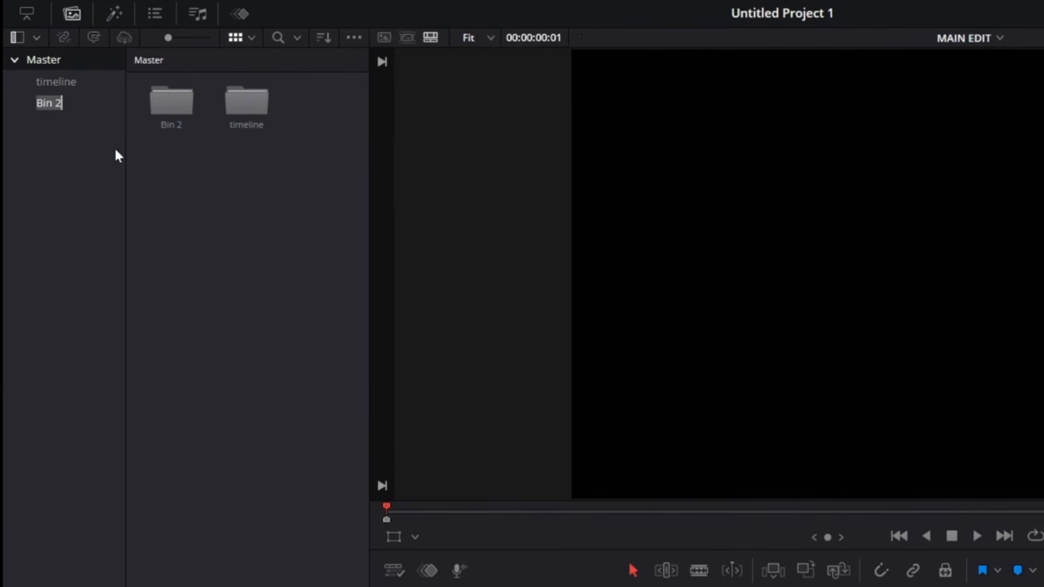
text(clips)
key(Return)
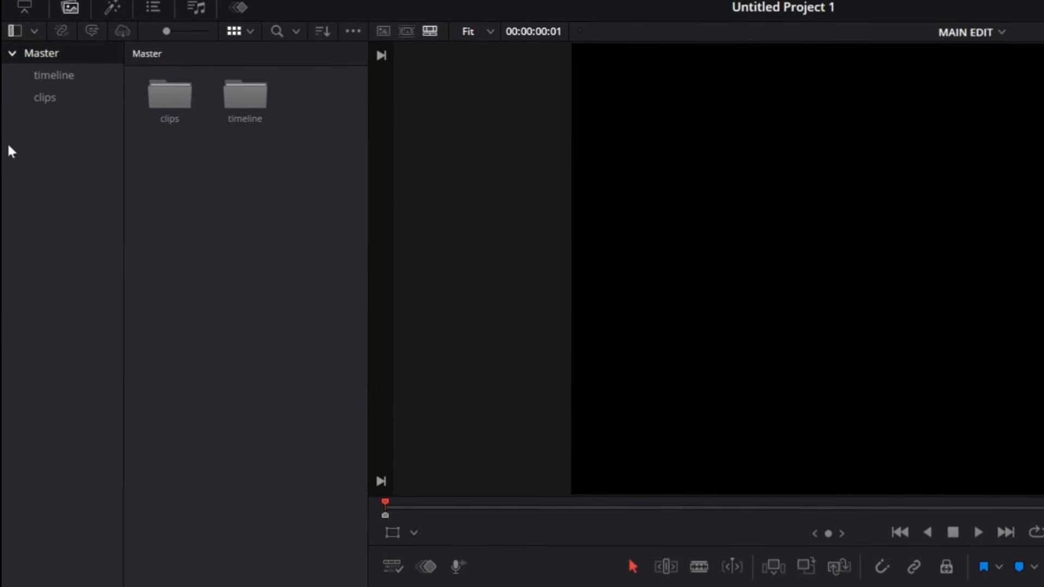
View the clips bin, and open the RAW timeline from the timeline bin.
click(64, 98)
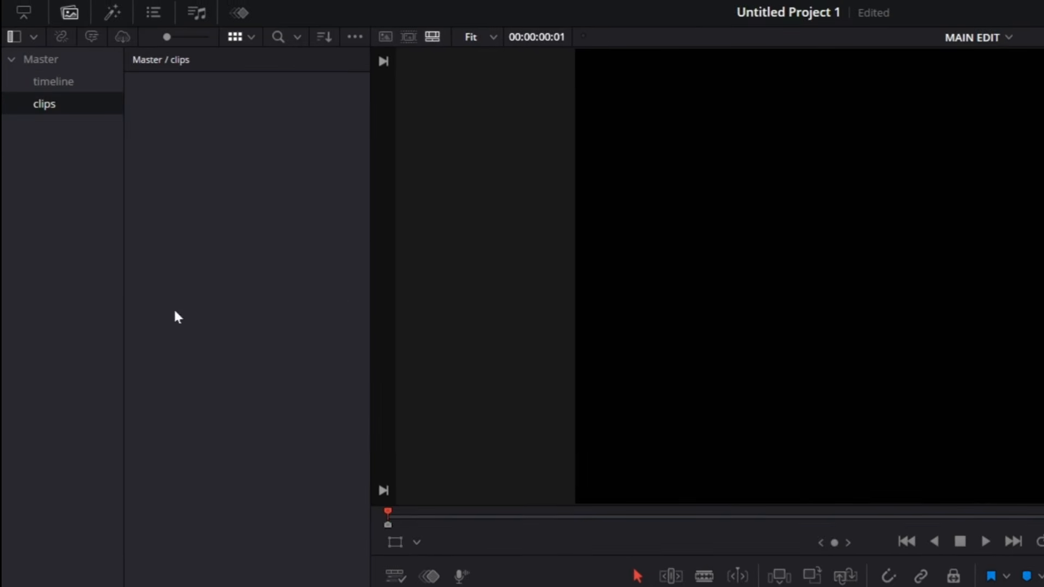
click(97, 83)
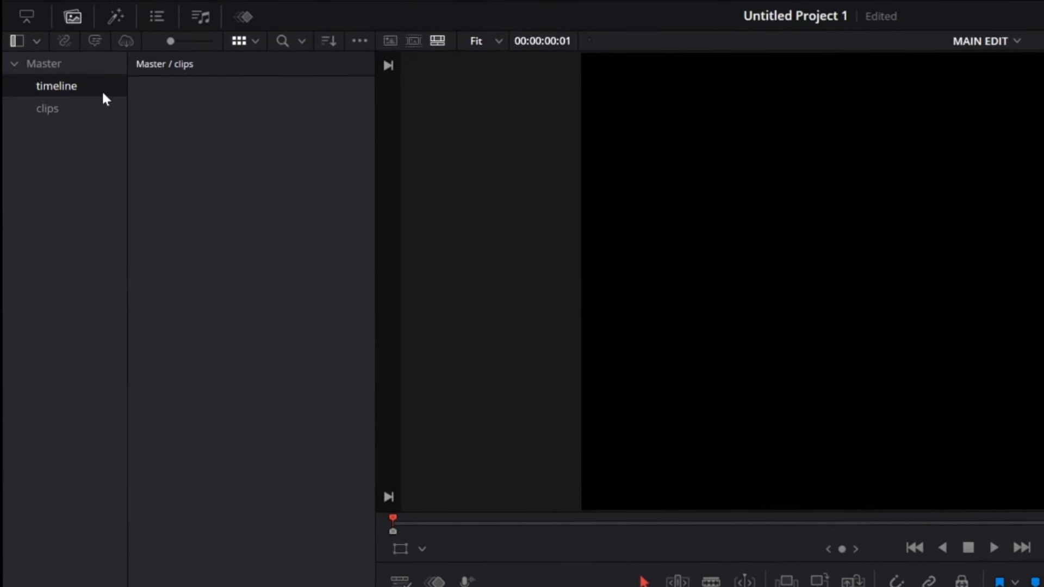
double_click(238, 86)
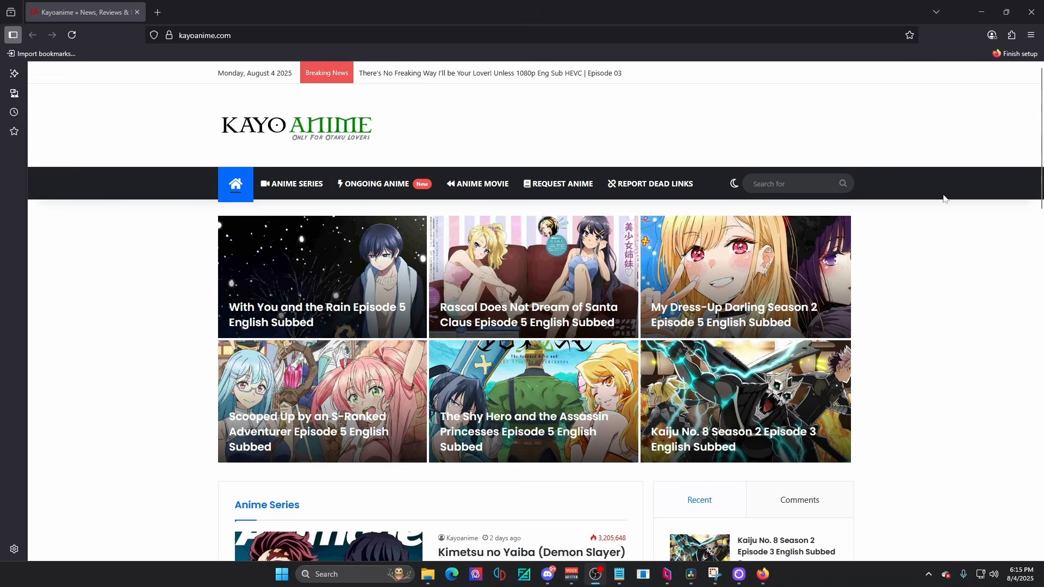
Switch to the web browser, look over the Kayoanime site, and enter the home page of animeclips.online.
click(781, 184)
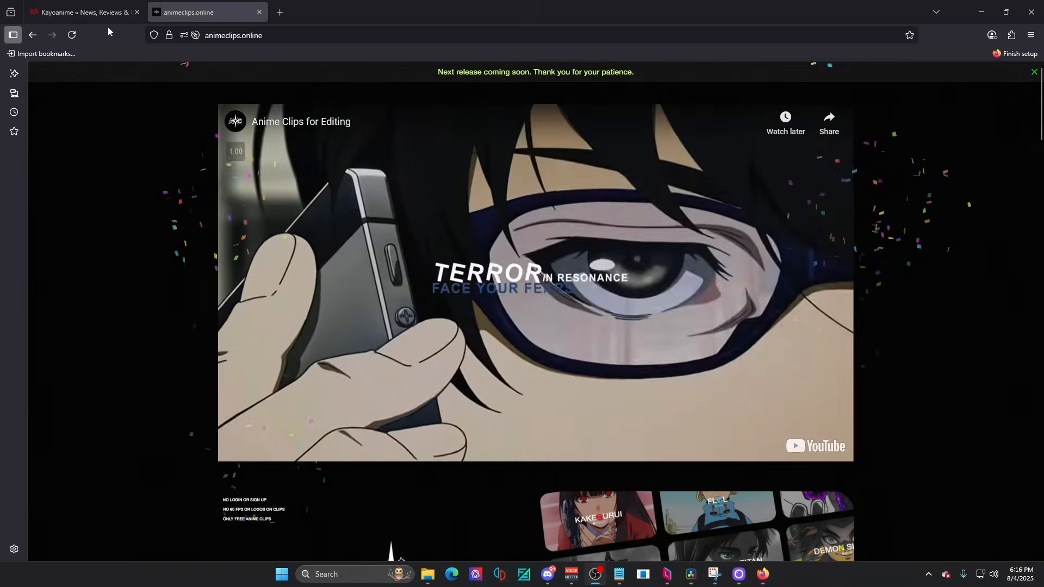
scroll(219, 296, down, 5)
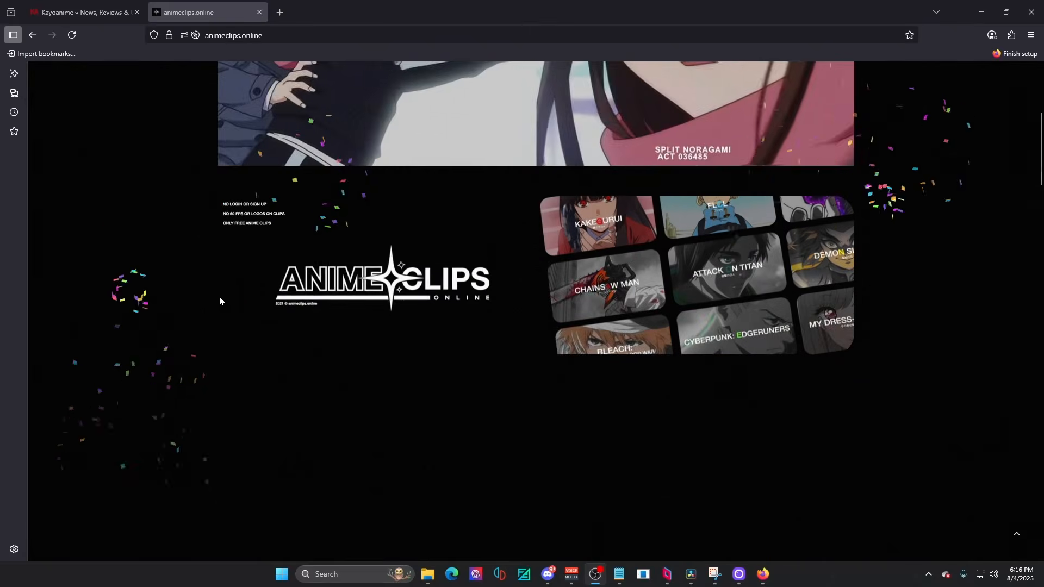
click(216, 275)
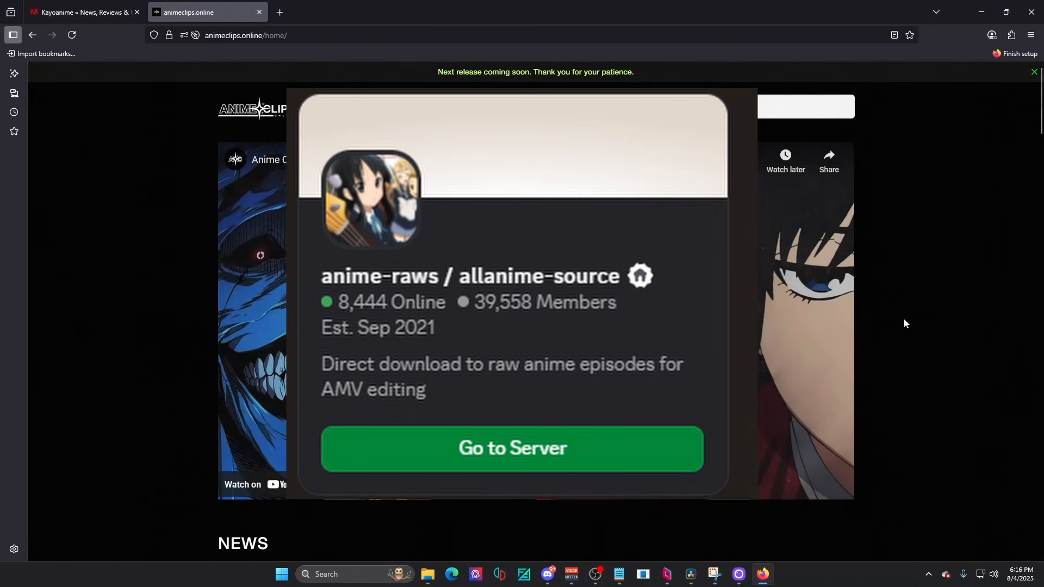
Download the dark blue clip with the glowing white curled-up figure from the Evangelion 2.0 page on animeclips.online.
scroll(941, 328, down, 8)
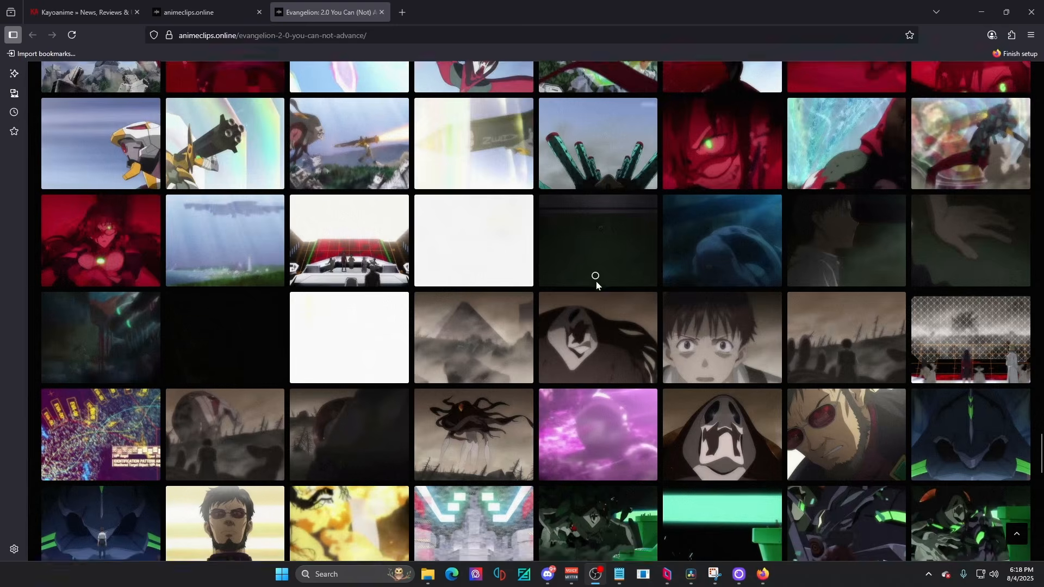
scroll(597, 287, down, 12)
scroll(589, 307, down, 2)
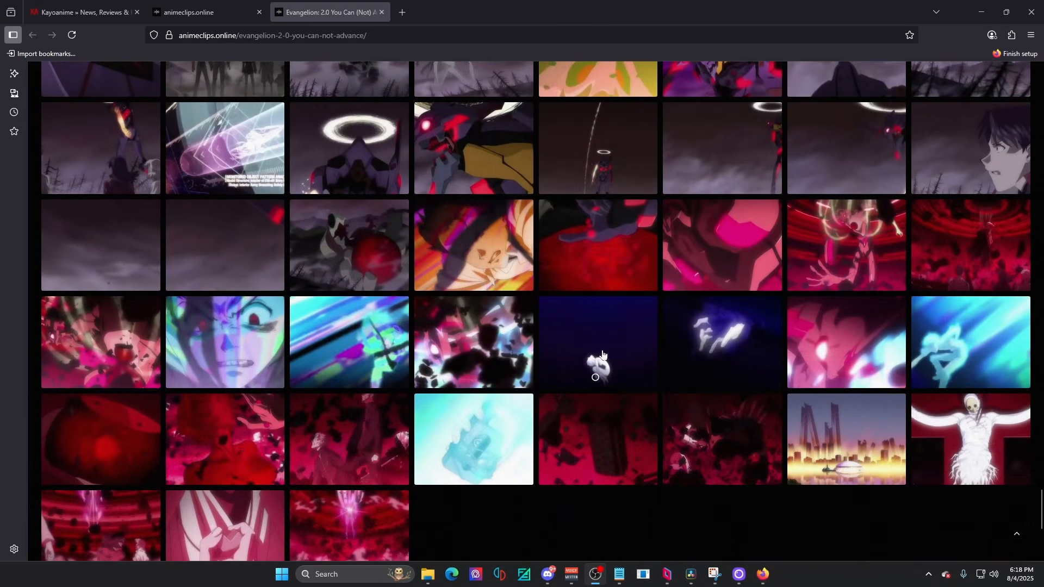
click(598, 356)
right_click(622, 331)
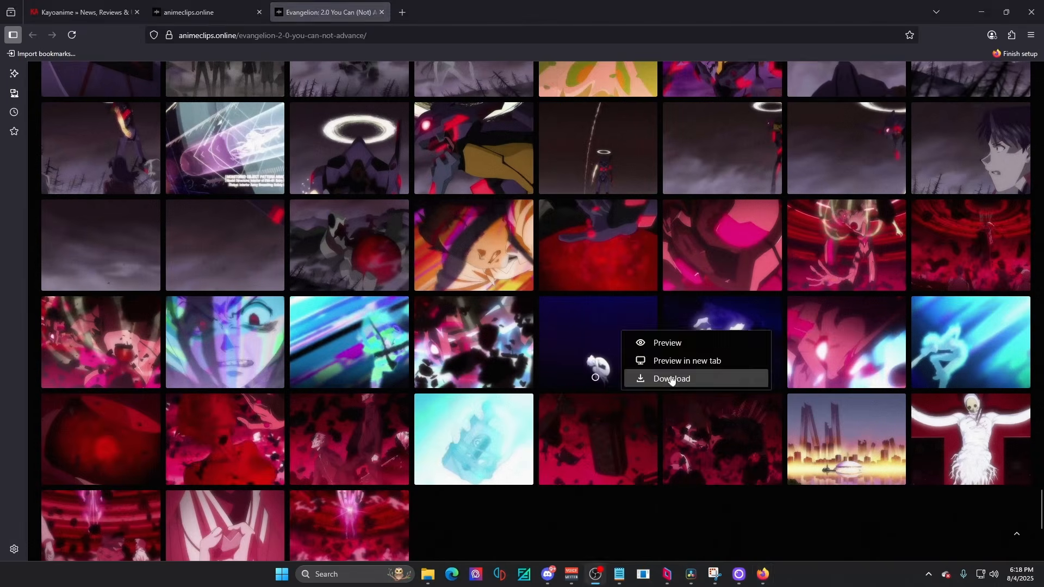
click(671, 378)
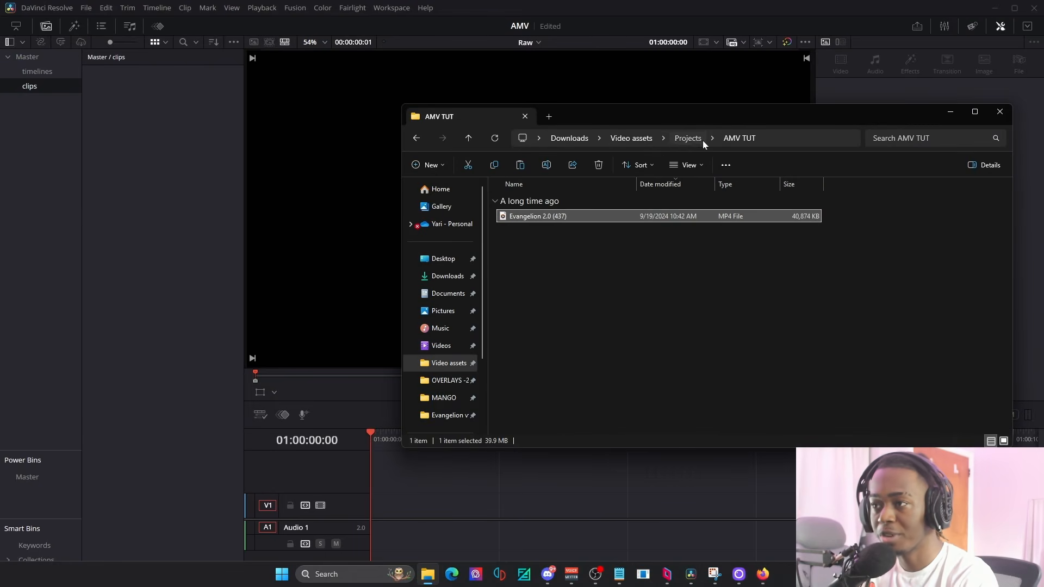
Import the Evangelion 2.0 (437) video from the AMV TUT folder into the clips bin.
click(702, 139)
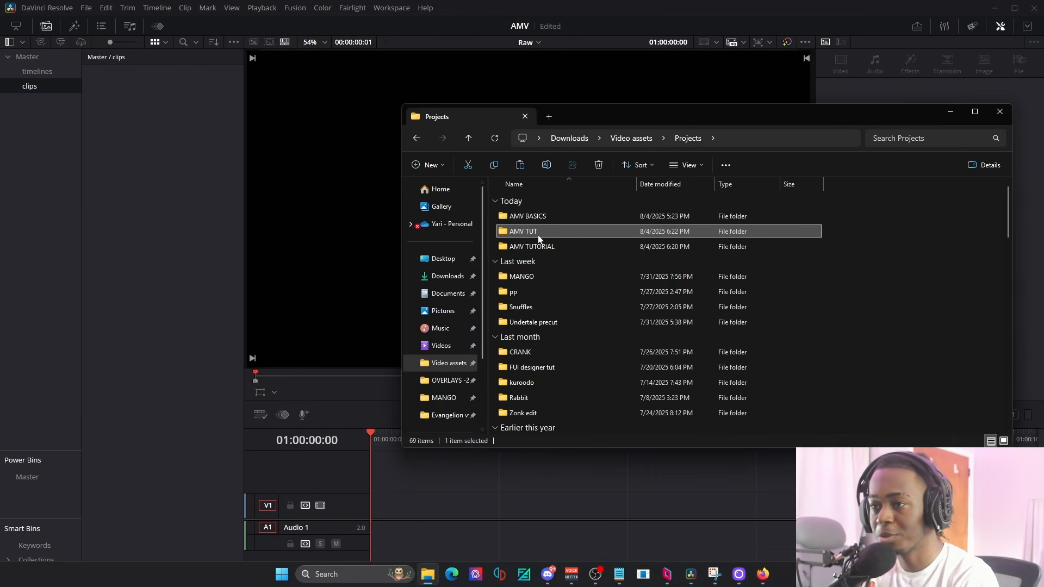
double_click(540, 233)
click(526, 217)
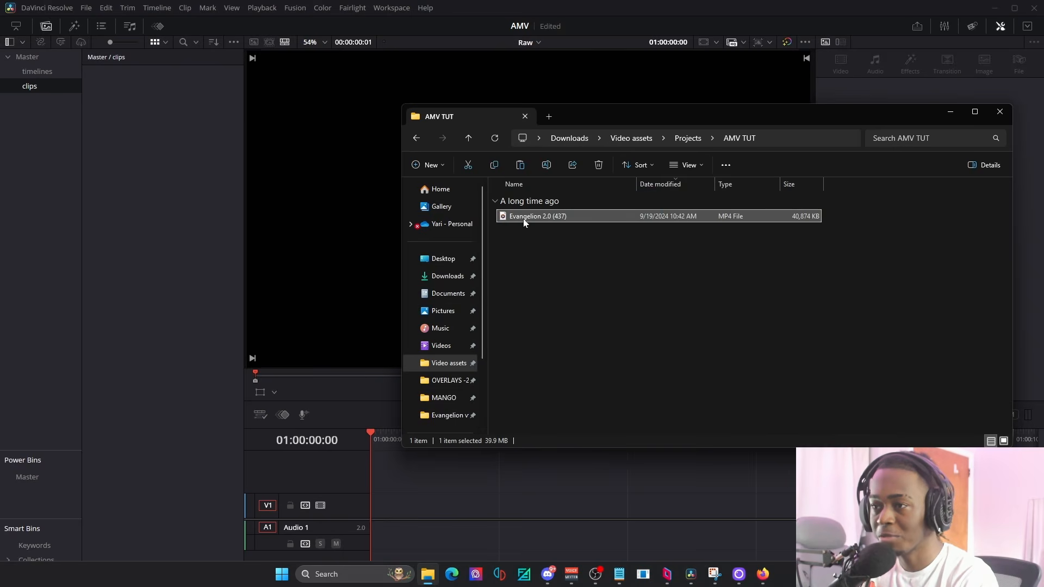
drag(139, 160, 146, 109)
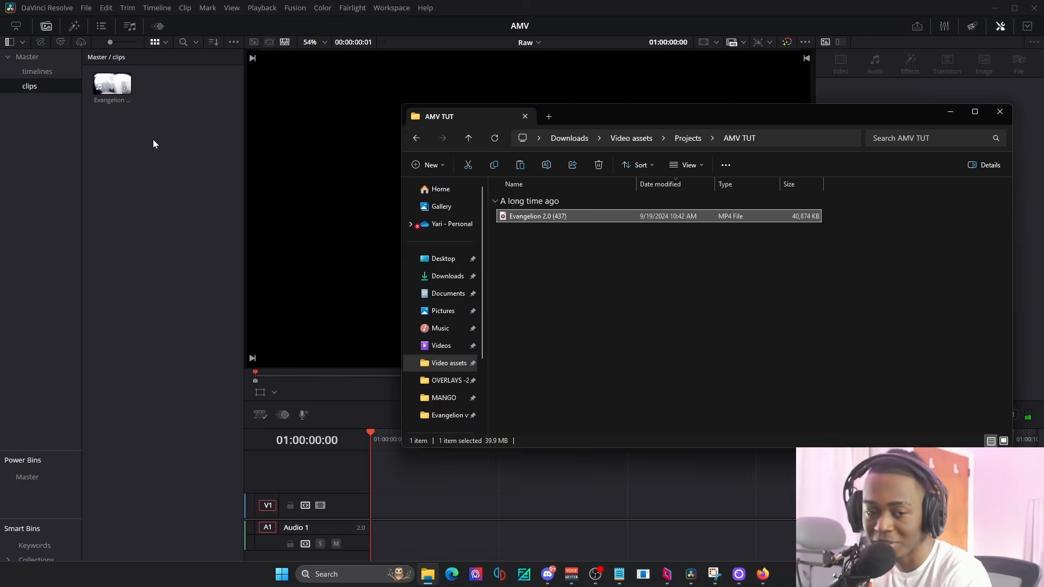
click(167, 206)
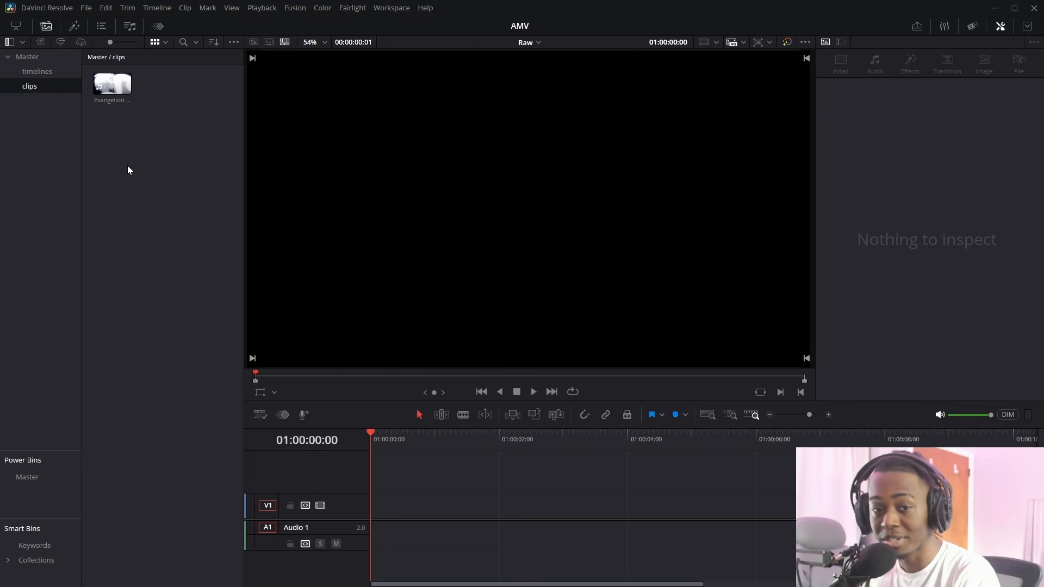
Open the Raw timeline from the timelines bin.
click(48, 72)
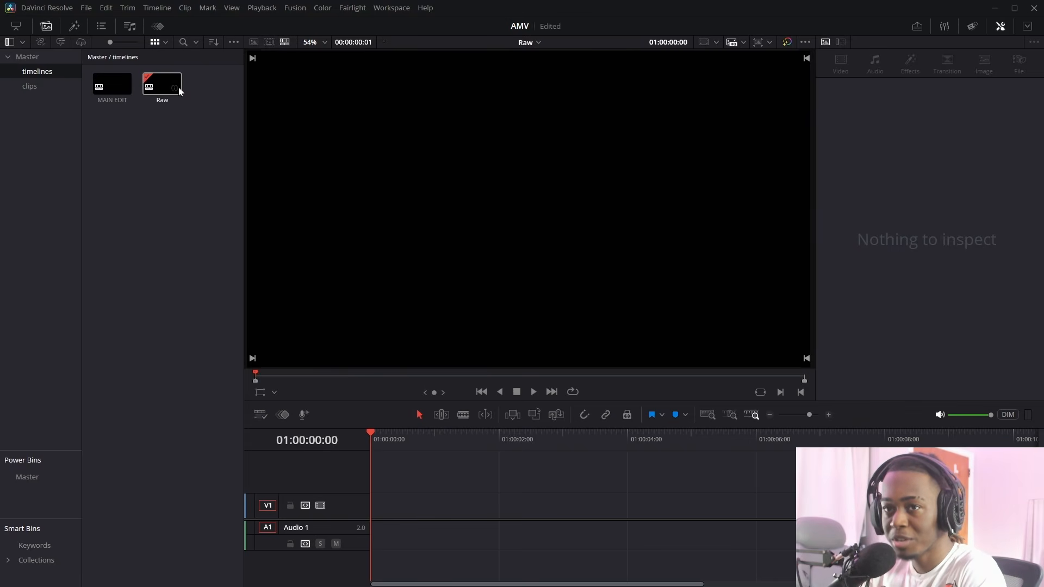
click(150, 87)
double_click(167, 81)
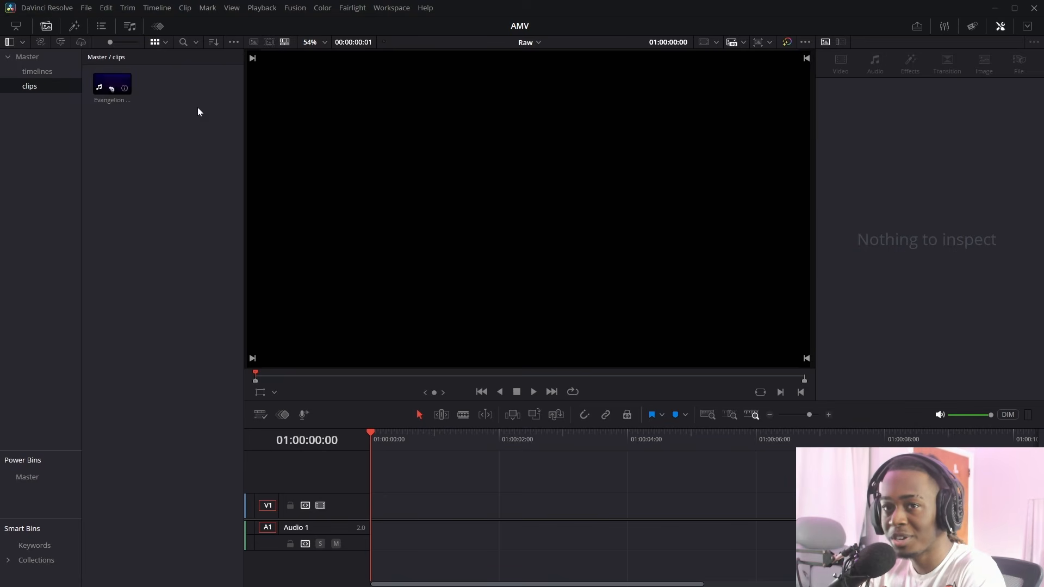
Place the Evangelion 2.0 (437) clip at the start of the Raw timeline and run Detect Scene Cuts on it.
drag(124, 96, 371, 537)
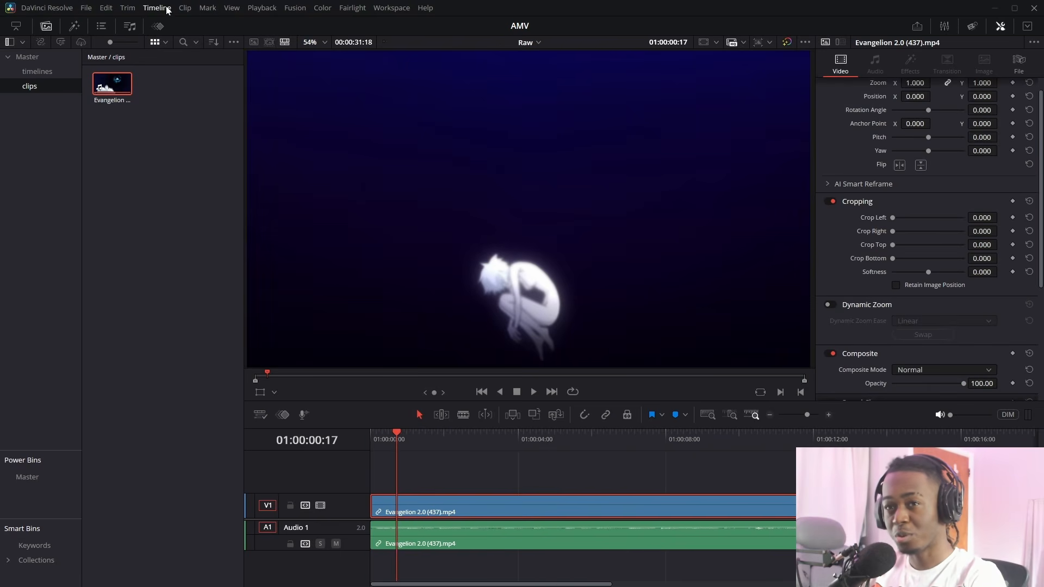
click(158, 8)
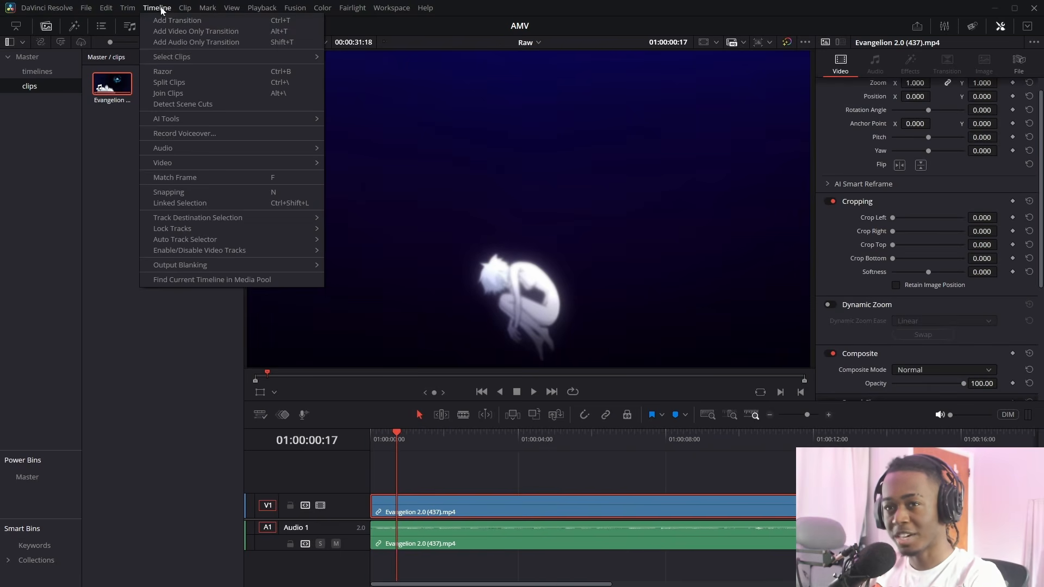
click(199, 106)
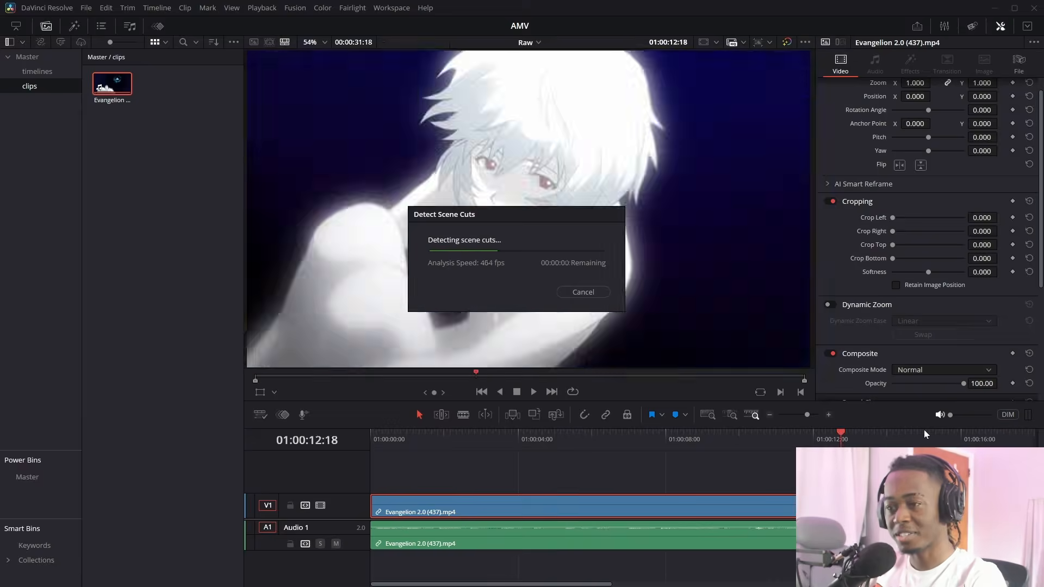
Examine the detected scene cuts on the Raw timeline, jumping between the edit points around the second scene.
scroll(639, 526, left, 3)
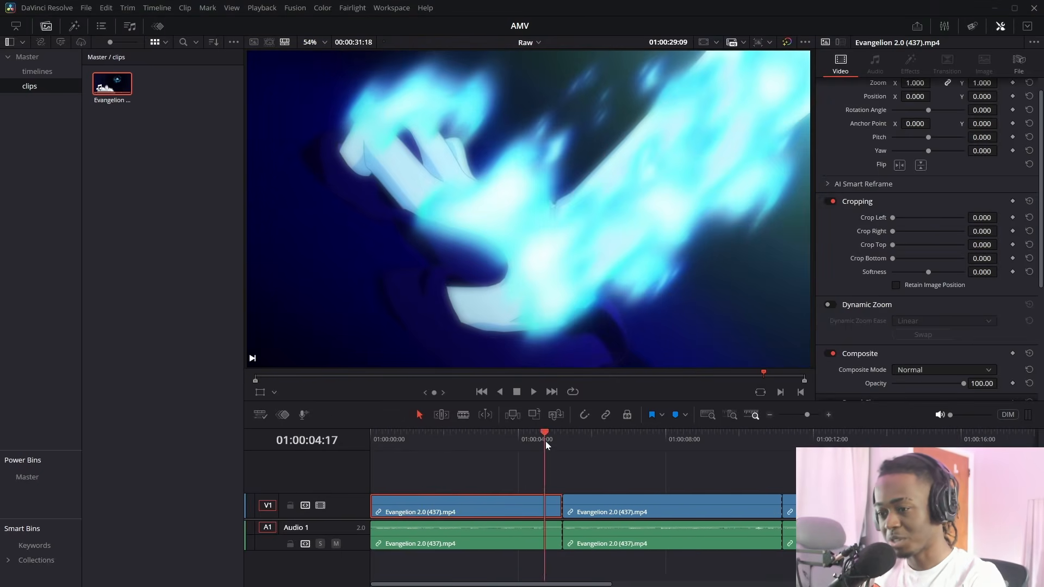
drag(546, 441, 744, 474)
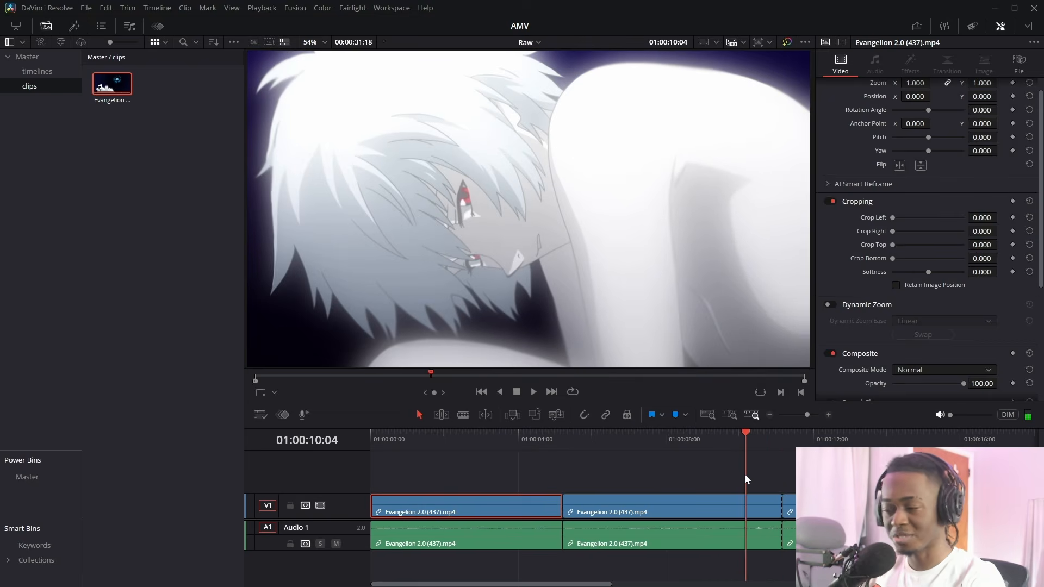
click(640, 508)
key(Down)
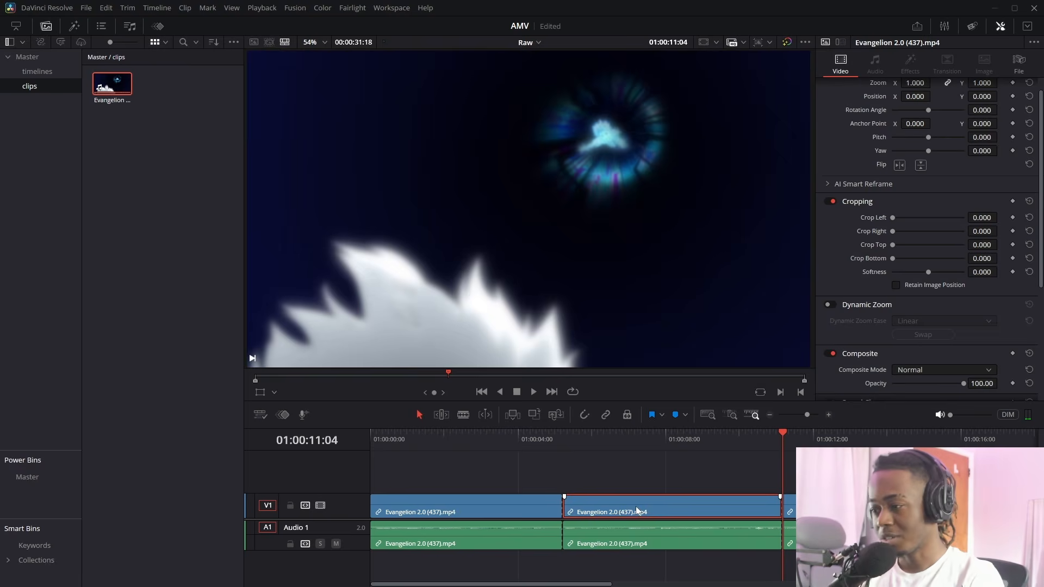
key(Down)
key(Down)
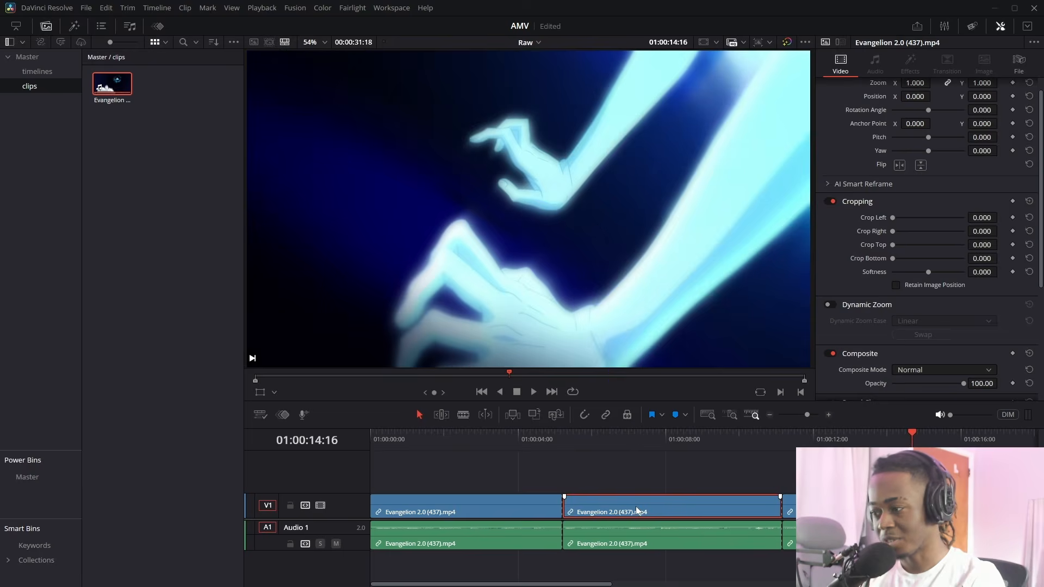
key(Up)
key(Up)
key(Up)
key(Down)
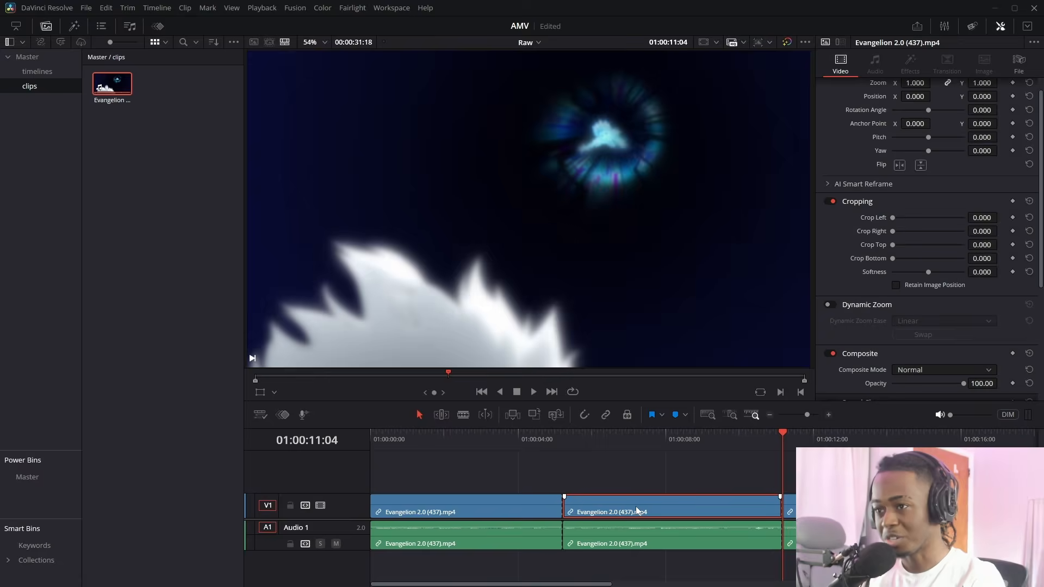
key(Down)
key(Down)
key(Up)
key(Up)
key(Up)
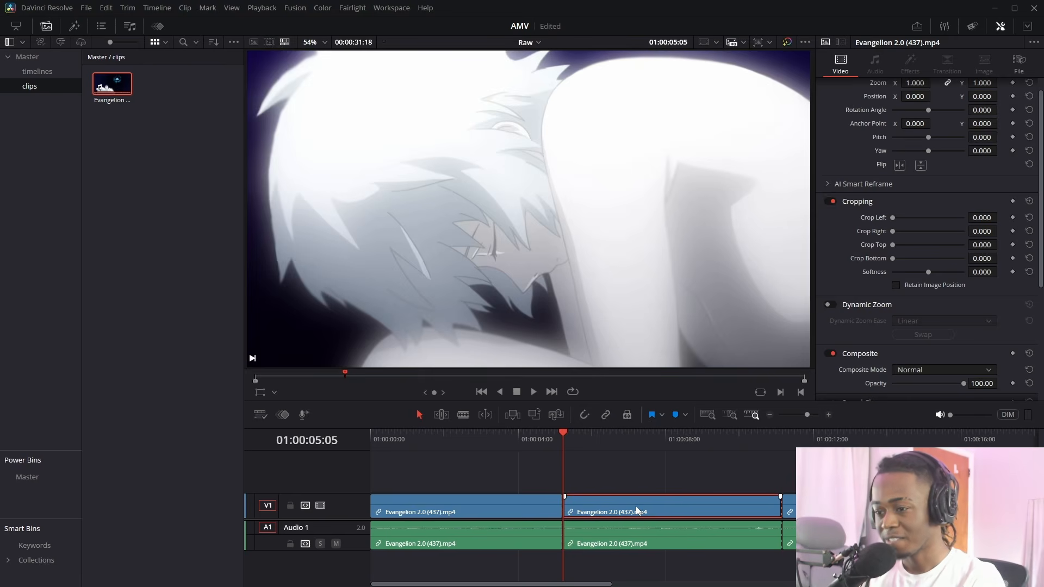
Play the second scene through and scrub back over its close-up of the white-haired figure.
key(space)
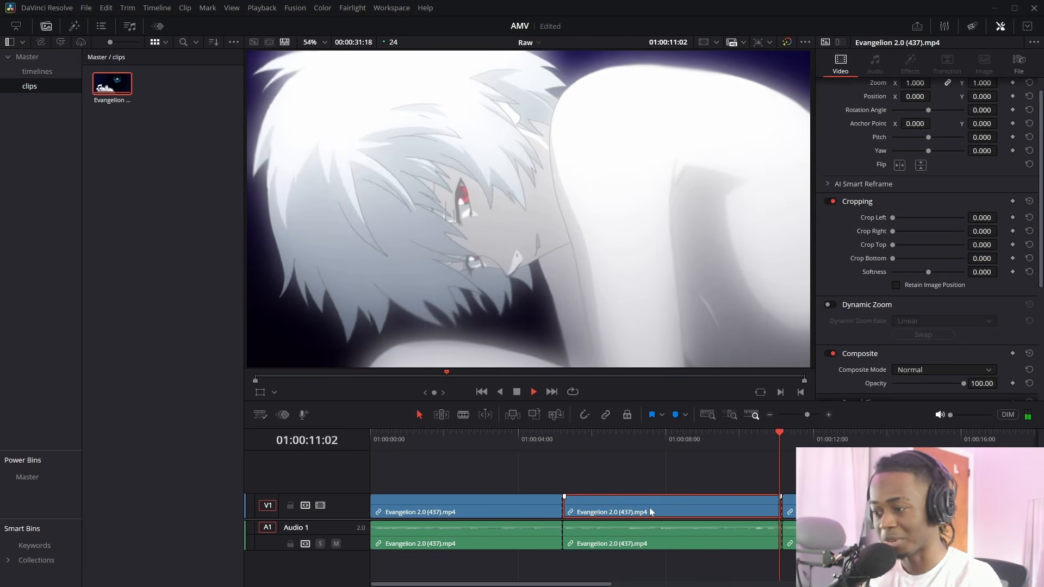
click(659, 439)
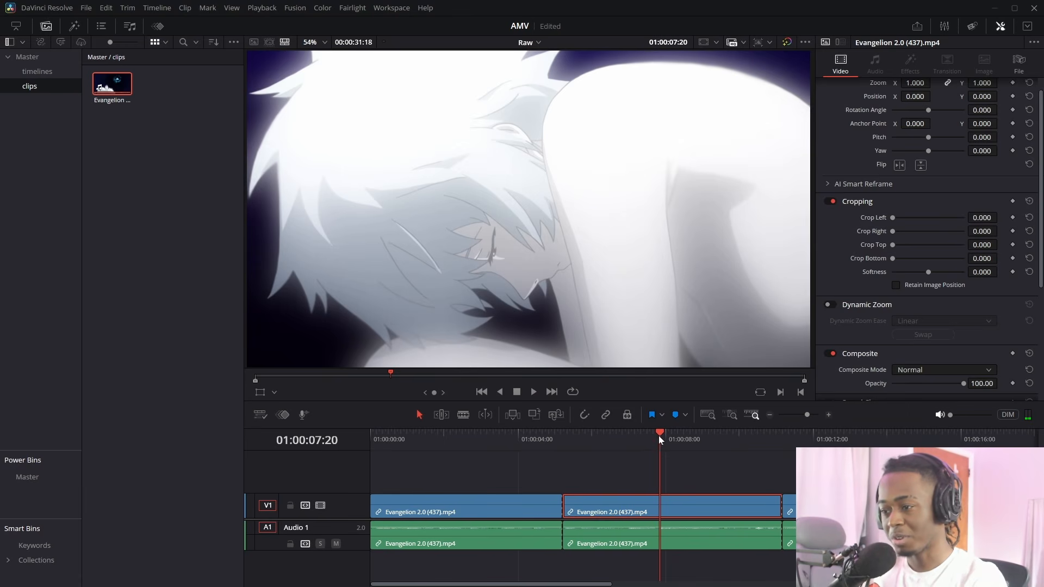
drag(659, 440, 593, 441)
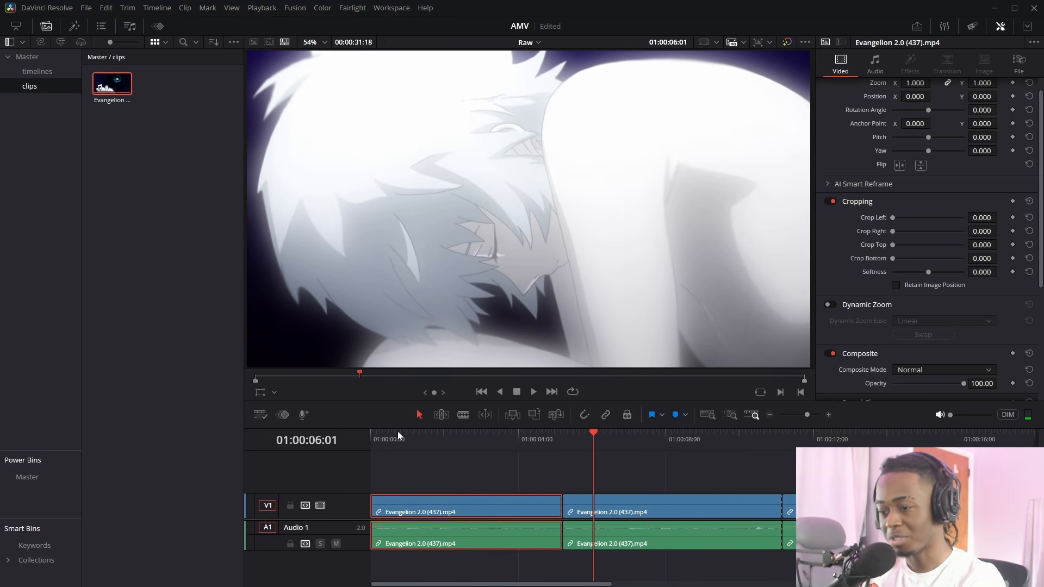
Delete the first scene and every scene after the white-haired close-up, keeping only the close-up at the timeline start.
key(Delete)
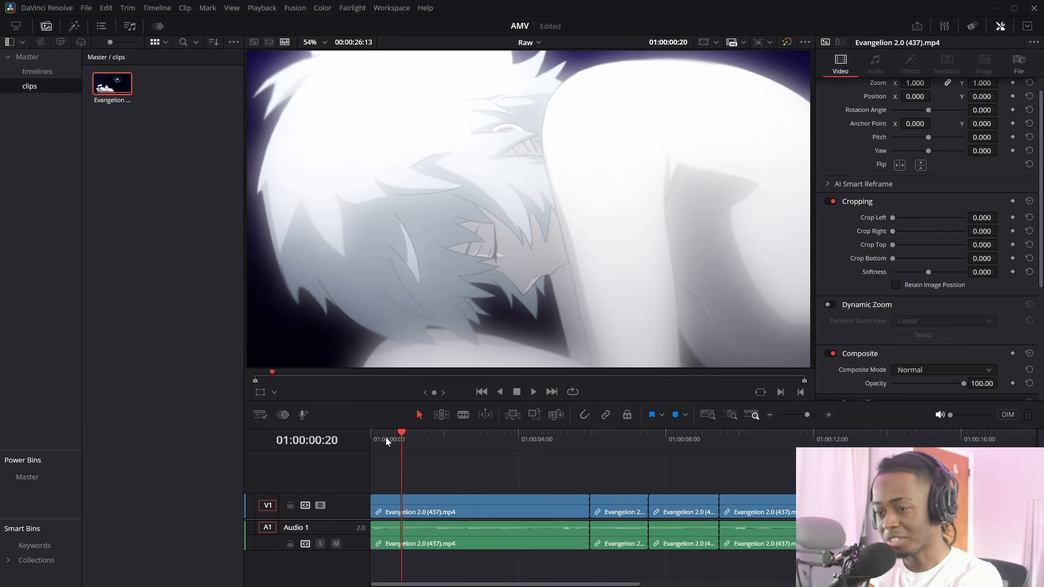
scroll(693, 494, right, 2)
drag(809, 465, 456, 554)
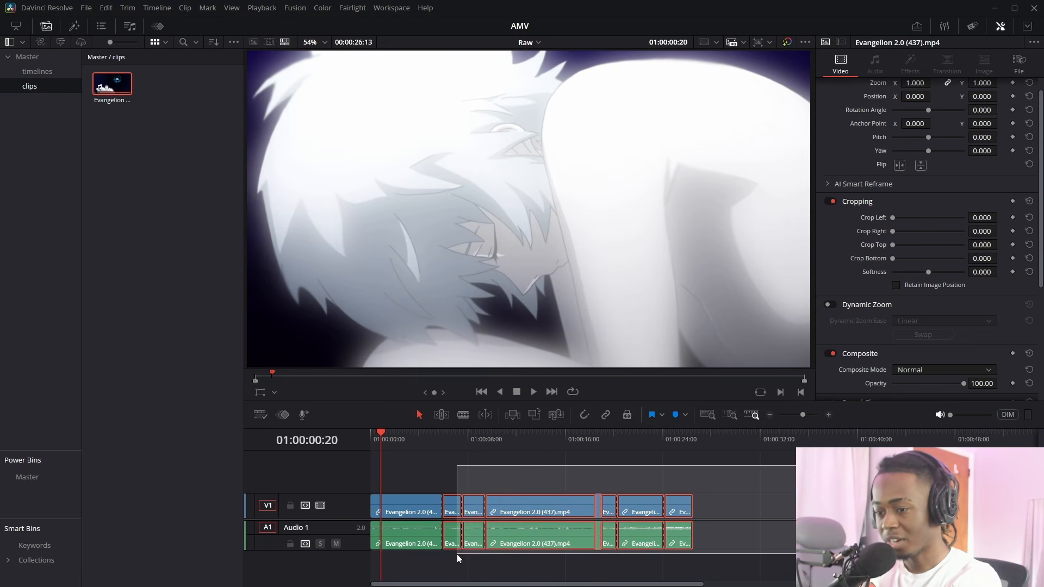
key(Delete)
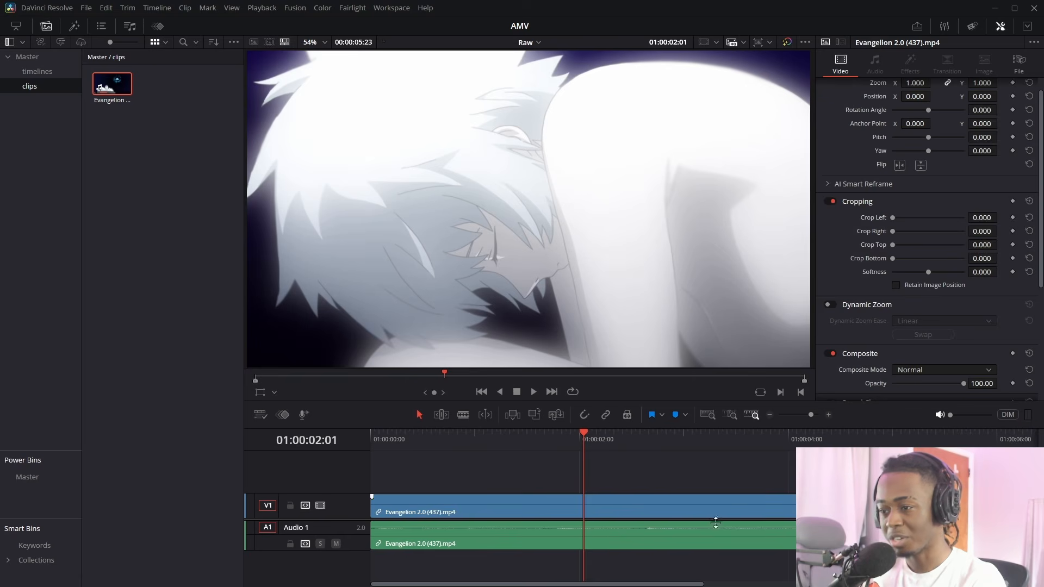
Delete only the audio part of the remaining Evangelion 2.0 (437) clip.
alt+click(590, 545)
key(Delete)
key(space)
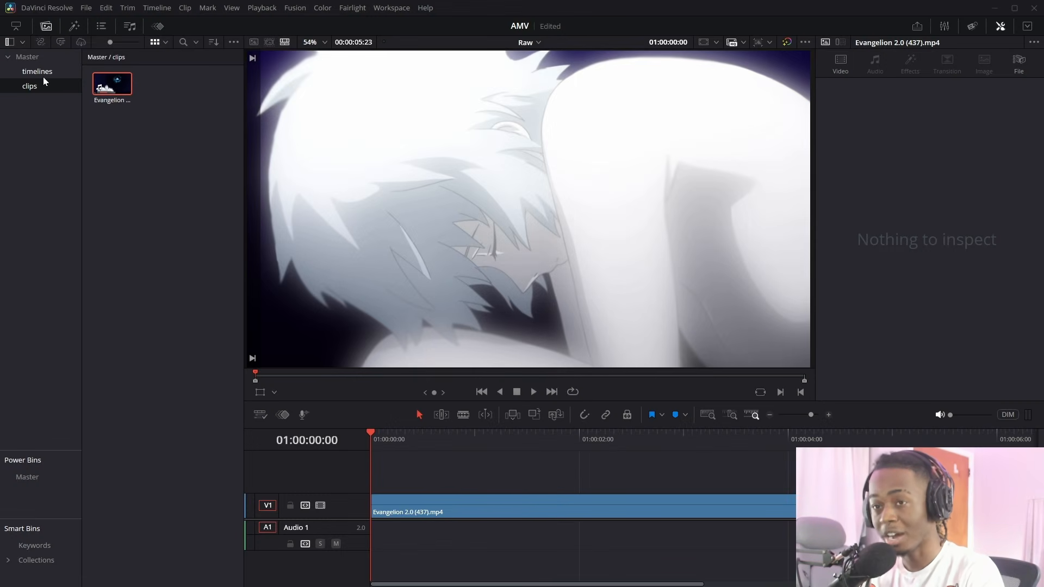
Open Keyboard Customization, look over the preset options and the keystrokes assigned to Split Clips, and close it.
click(47, 8)
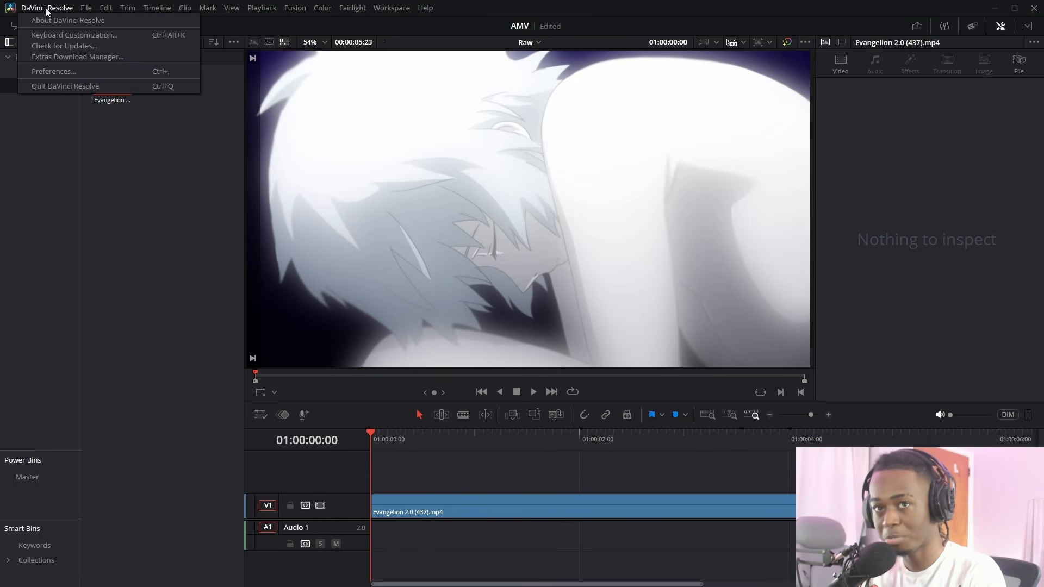
click(64, 37)
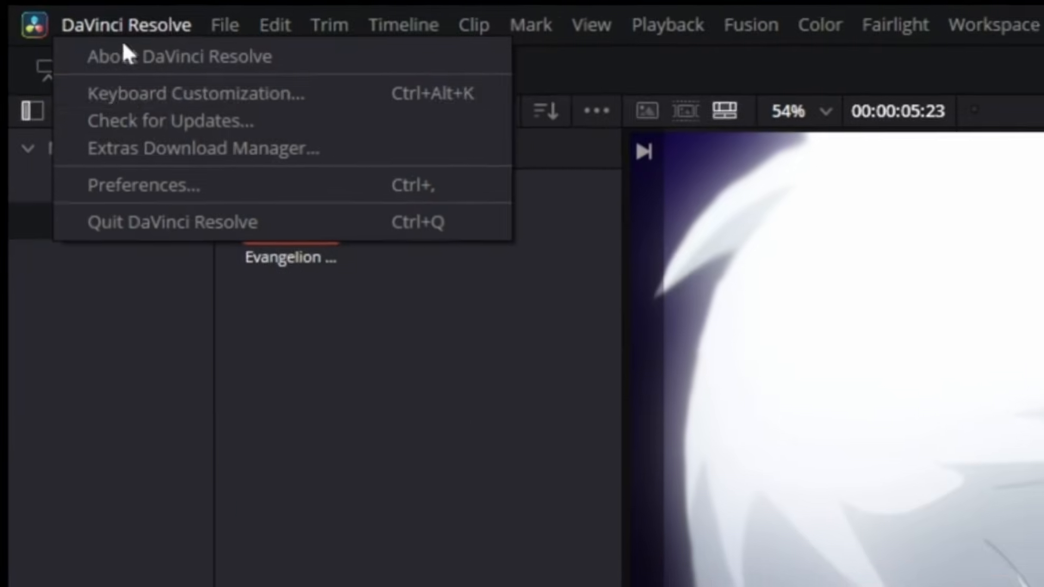
click(197, 91)
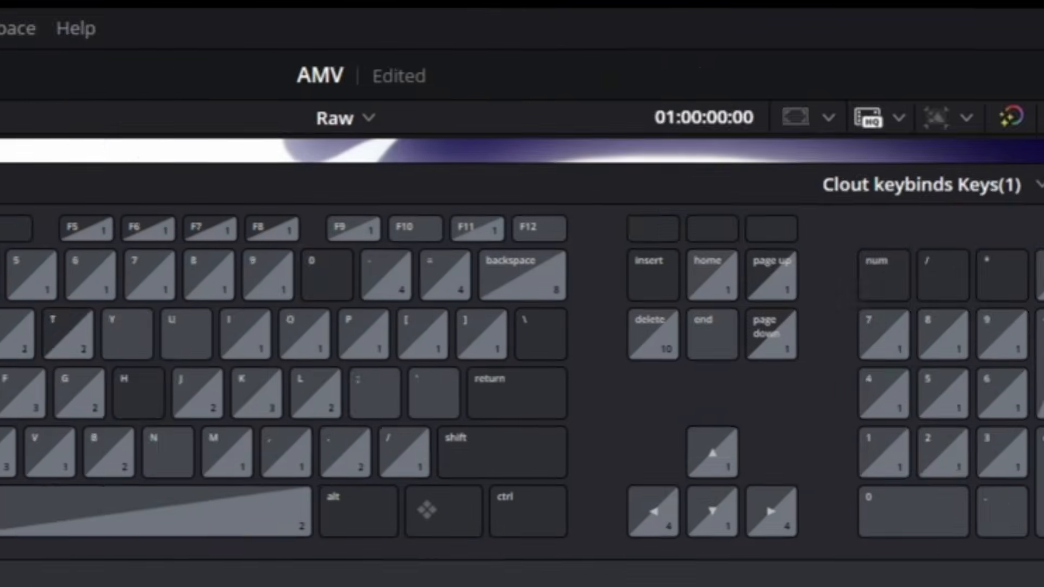
click(889, 188)
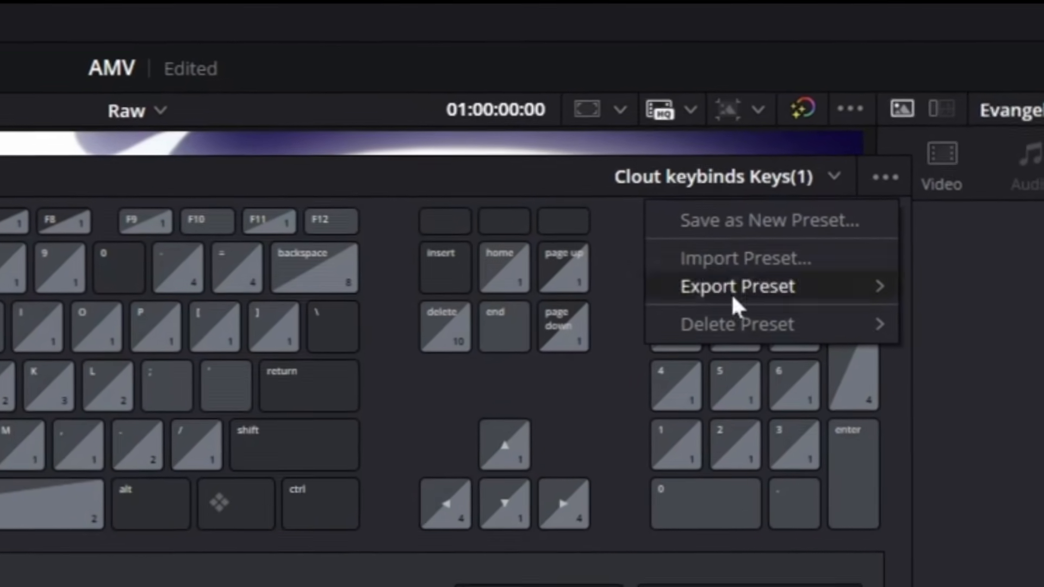
click(372, 571)
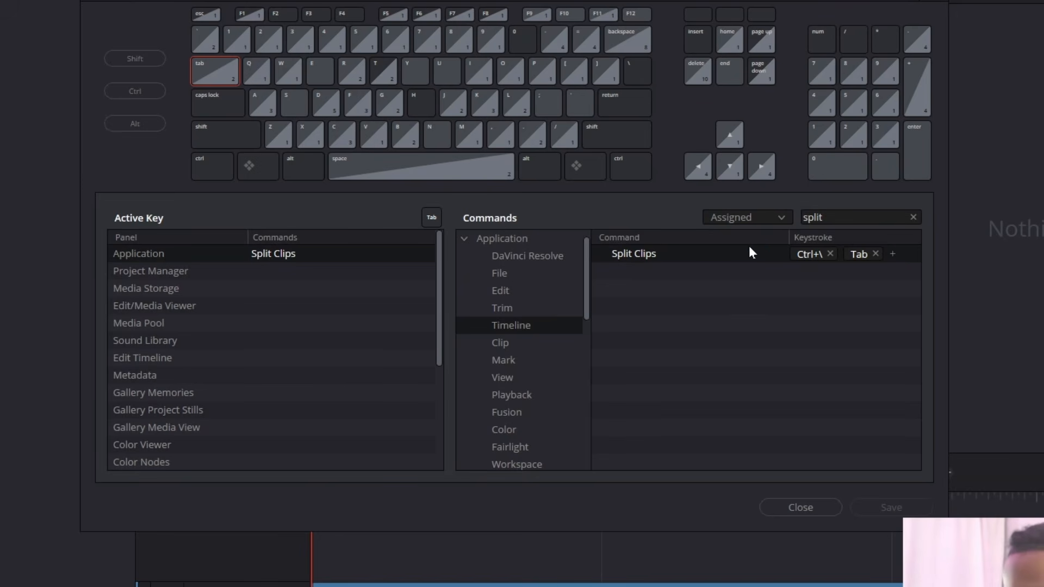
click(773, 506)
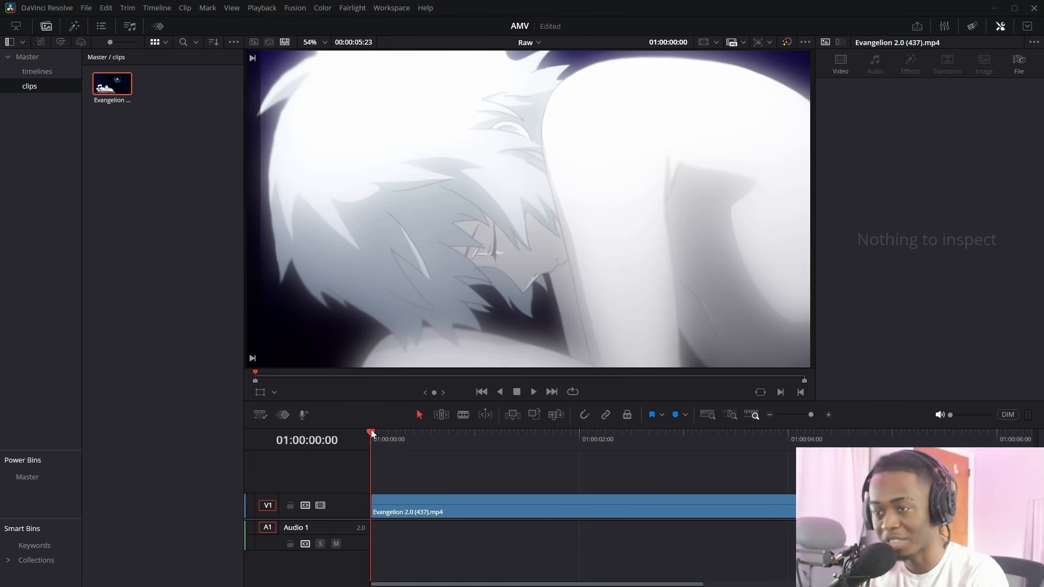
Split the close-up clip at each change of drawing, roughly every three frames, along its length.
drag(373, 436, 379, 435)
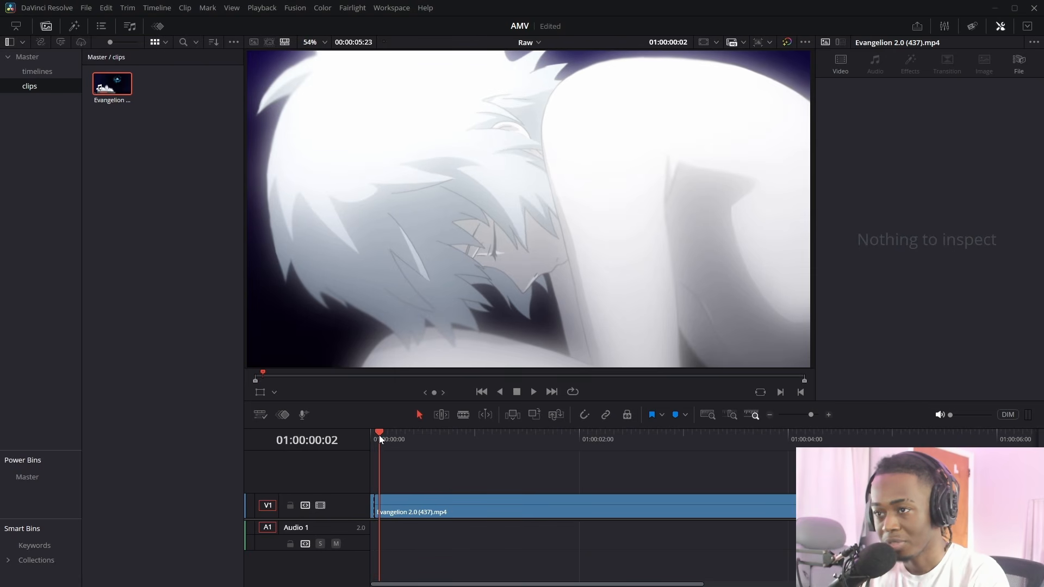
key(ctrl+b)
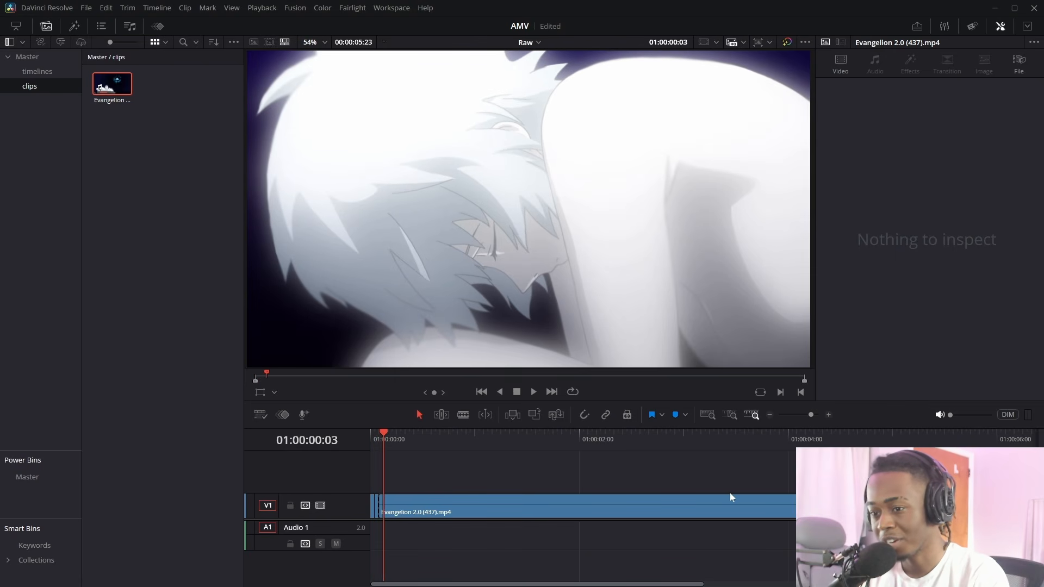
key(Right)
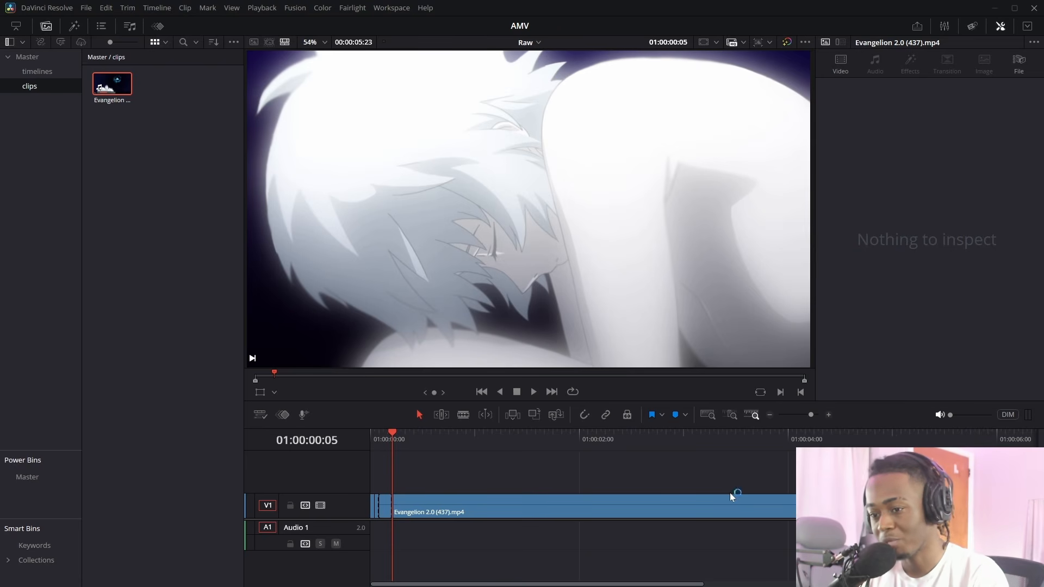
key(Right)
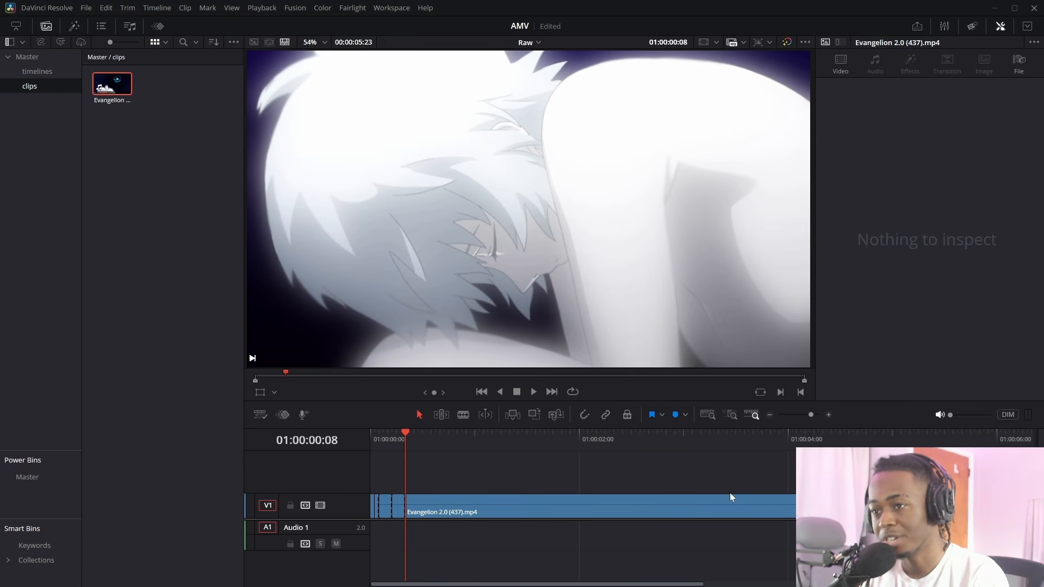
key(Right)
key(Right)
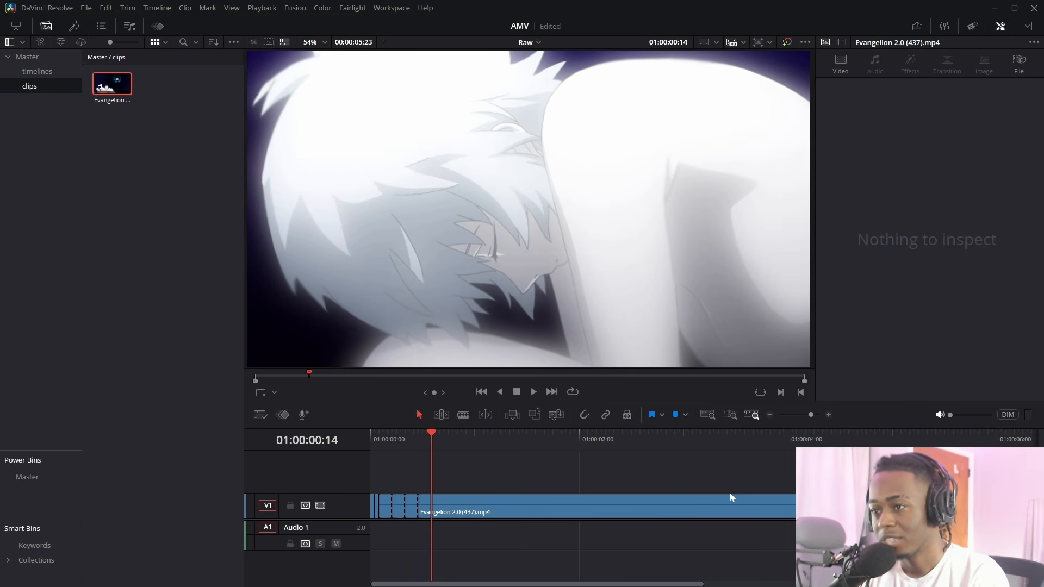
key(Right)
key(Right)
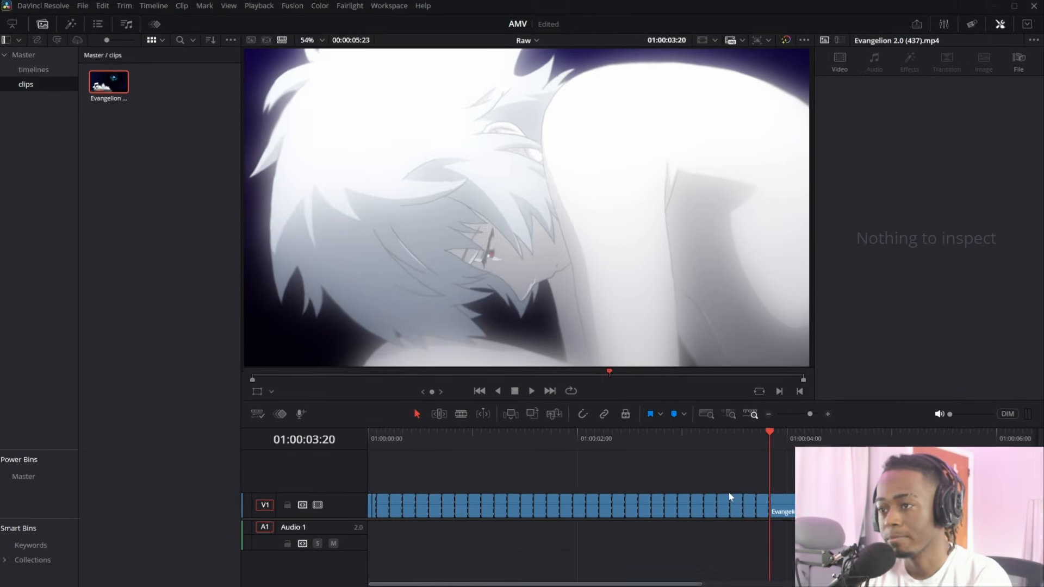
key(Right)
key(Right)
key(Right)
key(Right)
key(Right)
key(Right)
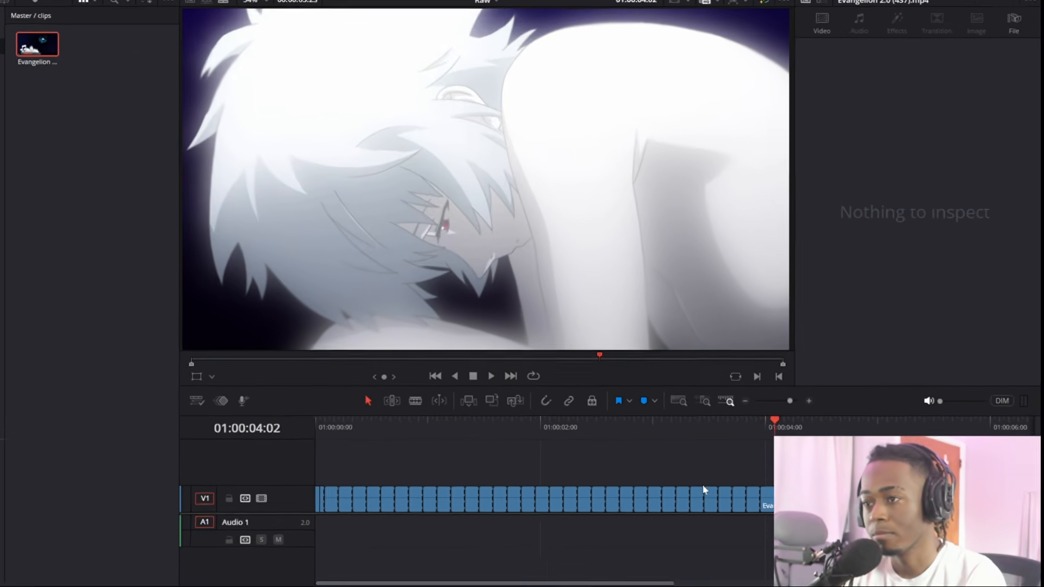
key(Right)
key(Right)
key(Right)
key(Right)
key(Right)
key(Right)
key(Right)
key(Right)
key(Right)
key(Right)
key(Right)
key(Right)
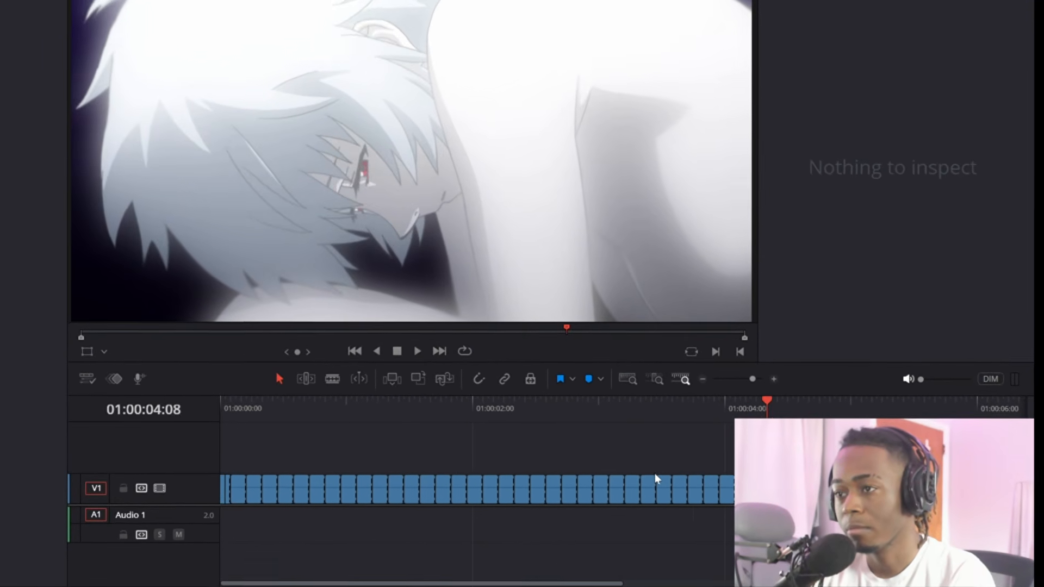
key(Right)
key(Right)
key(Right)
key(Right)
key(Right)
key(Right)
key(Right)
key(Right)
key(Right)
key(Right)
key(Right)
key(Right)
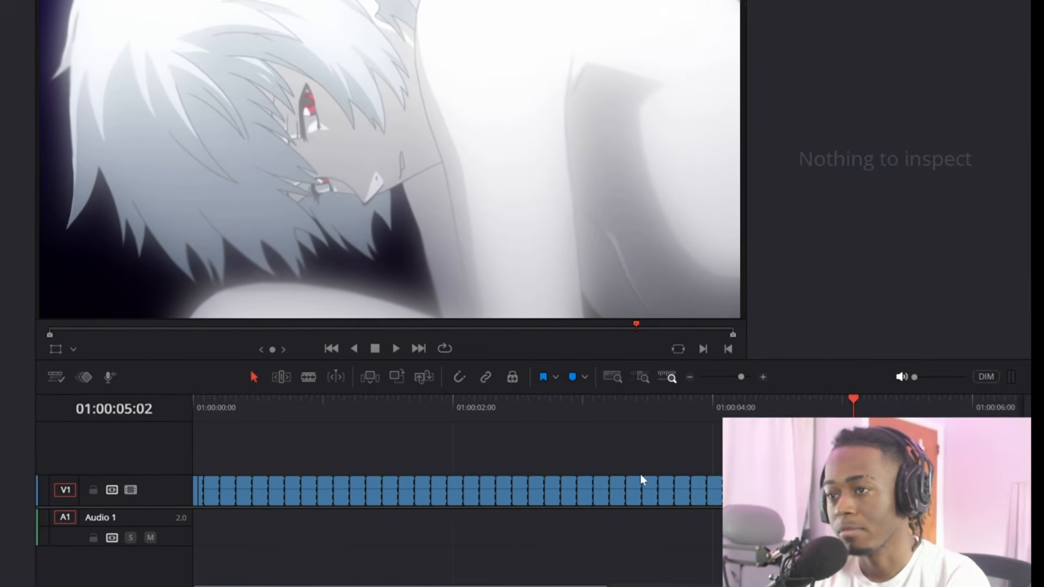
key(Right)
key(Right)
key(Right)
key(Right)
key(Right)
key(Right)
key(Right)
key(Right)
key(Right)
key(Right)
key(Right)
key(Right)
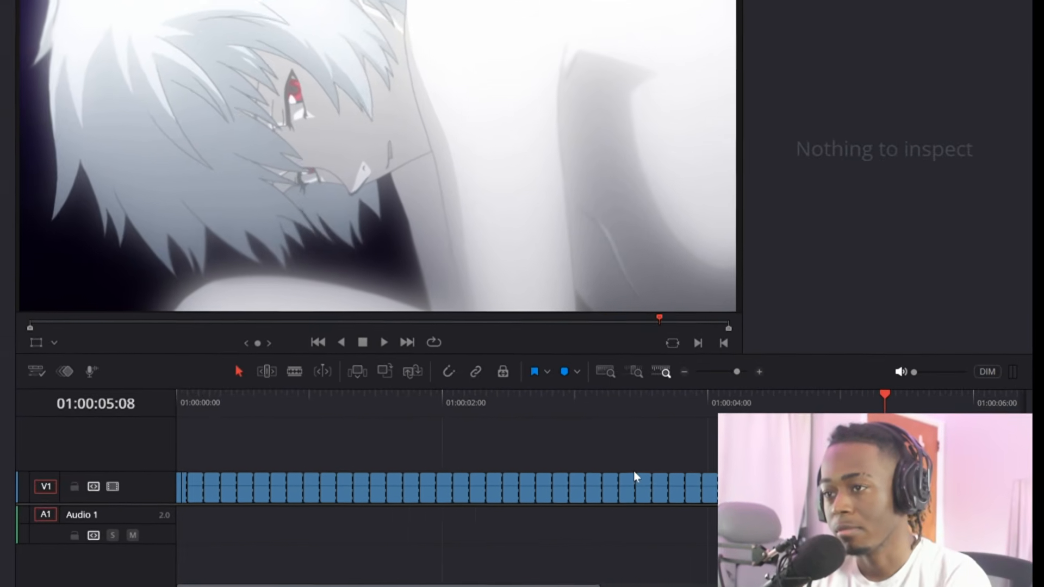
key(Right)
key(Right)
key(Right)
key(Right)
key(Right)
key(Right)
key(Right)
key(Right)
key(Right)
key(Right)
key(Right)
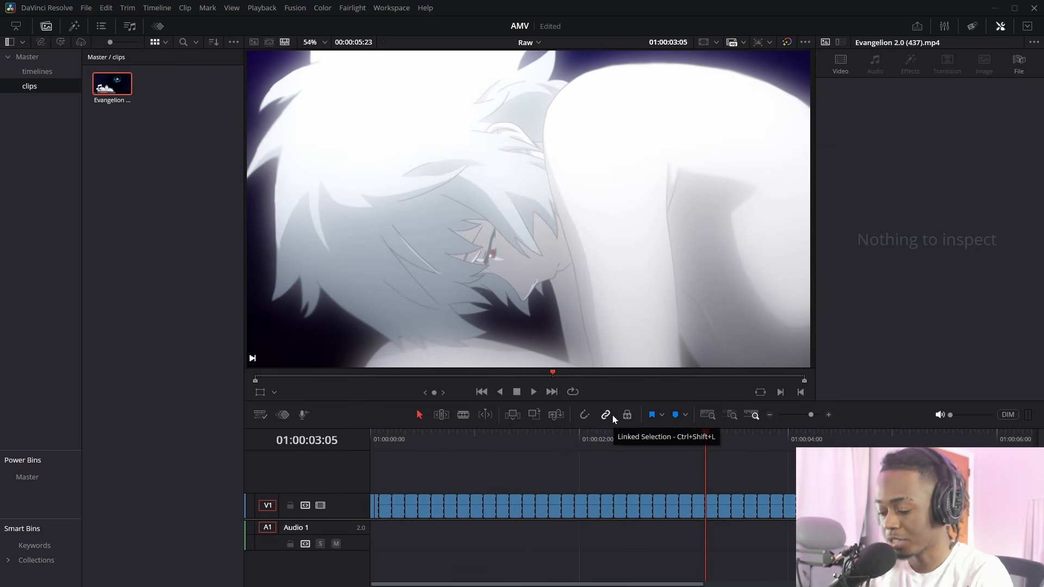
Go to the start of the Raw timeline and step through the split points to check the drawing change at each cut.
key(Down)
key(Up)
key(Up)
key(Up)
key(Up)
key(Up)
key(Up)
key(Up)
key(Up)
key(Up)
key(Up)
key(Up)
key(Up)
key(Up)
key(Up)
key(Up)
key(Up)
key(Up)
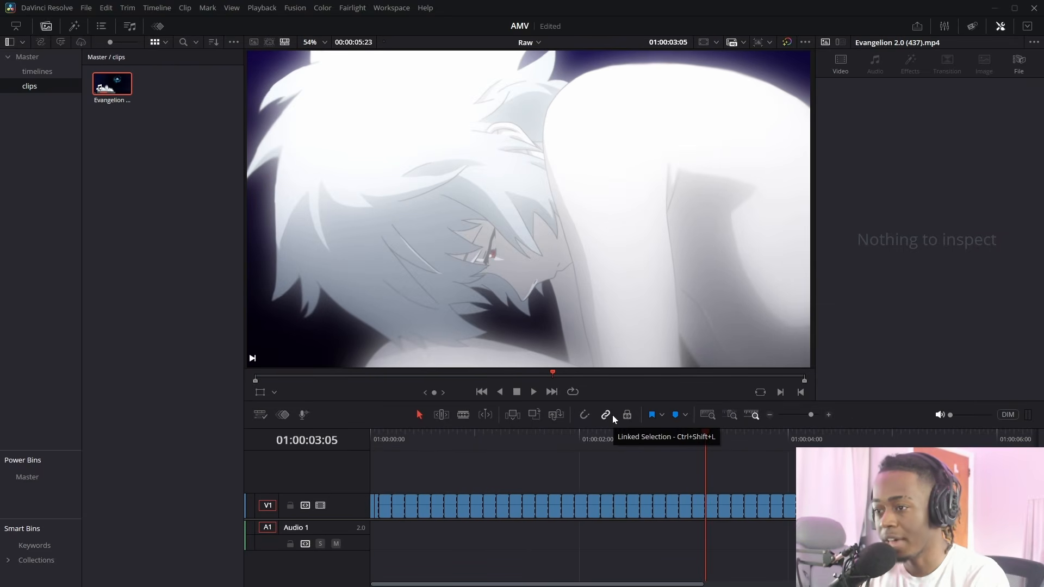
key(Home)
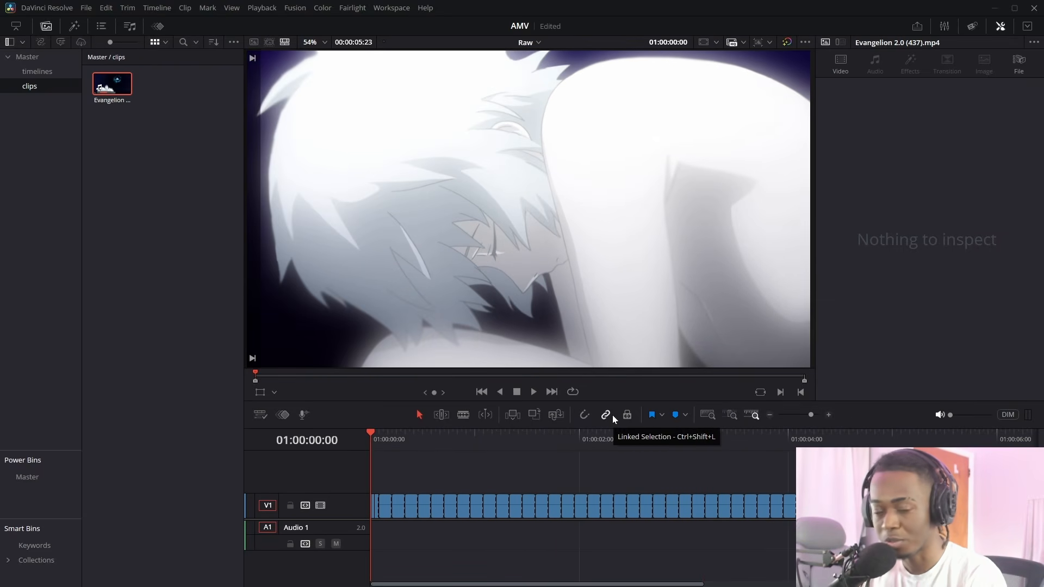
key(Down)
key(Down)
key(Down)
key(Down)
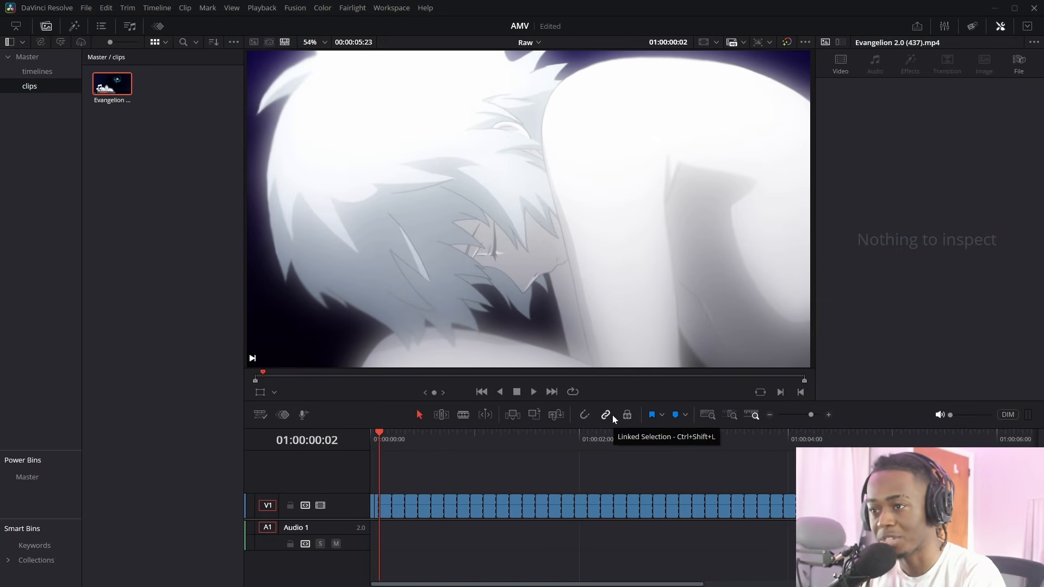
key(Down)
key(Down)
key(Down)
key(Down)
key(Down)
key(Down)
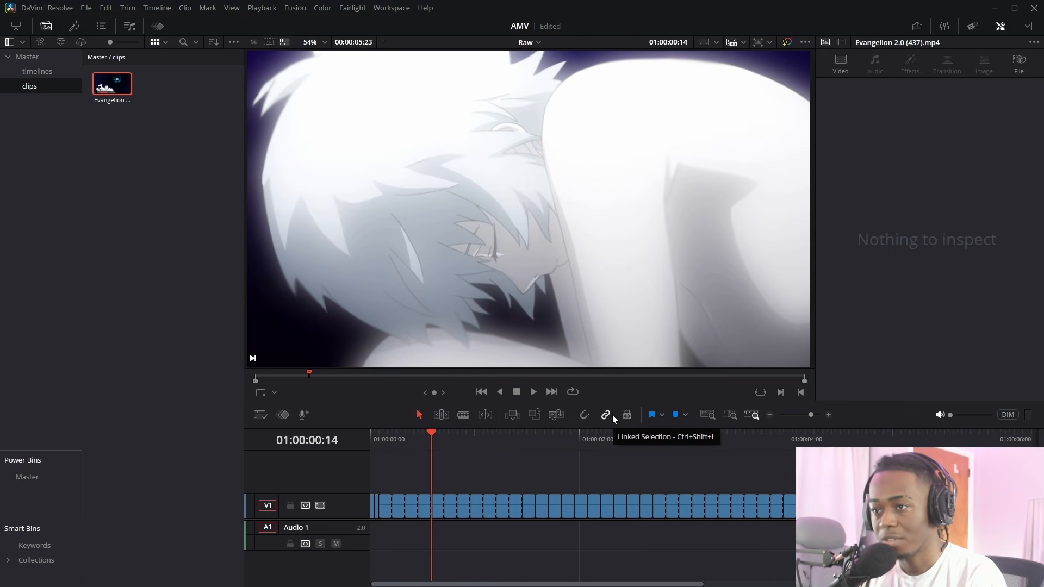
key(Down)
key(Down)
key(Down)
key(Down)
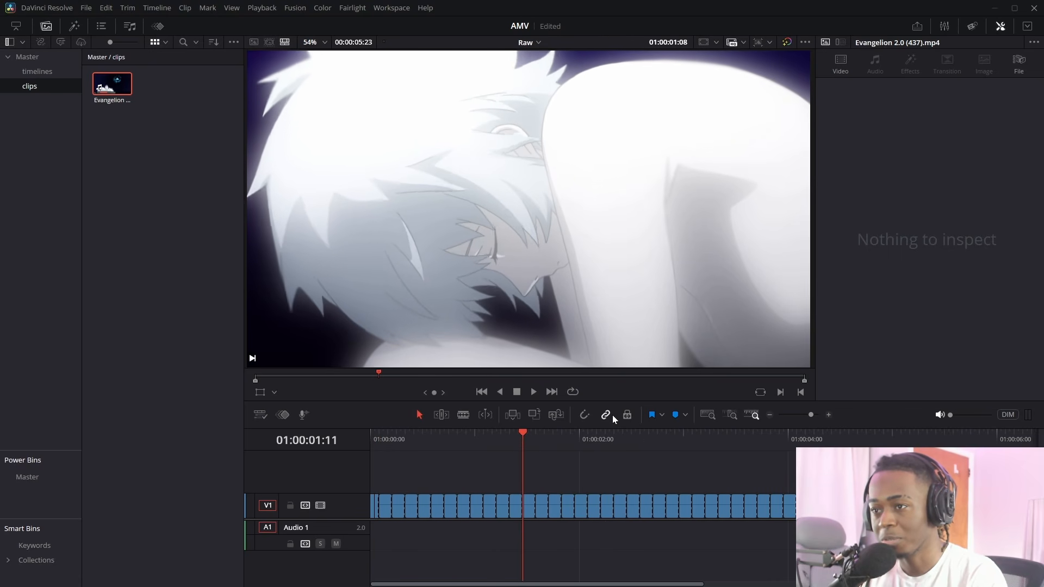
Step through the split points from about 01:00:01:11 to 01:00:02:20 to check the drawing change at each cut.
key(Down)
key(Down)
key(Down)
key(Down)
key(Down)
key(Down)
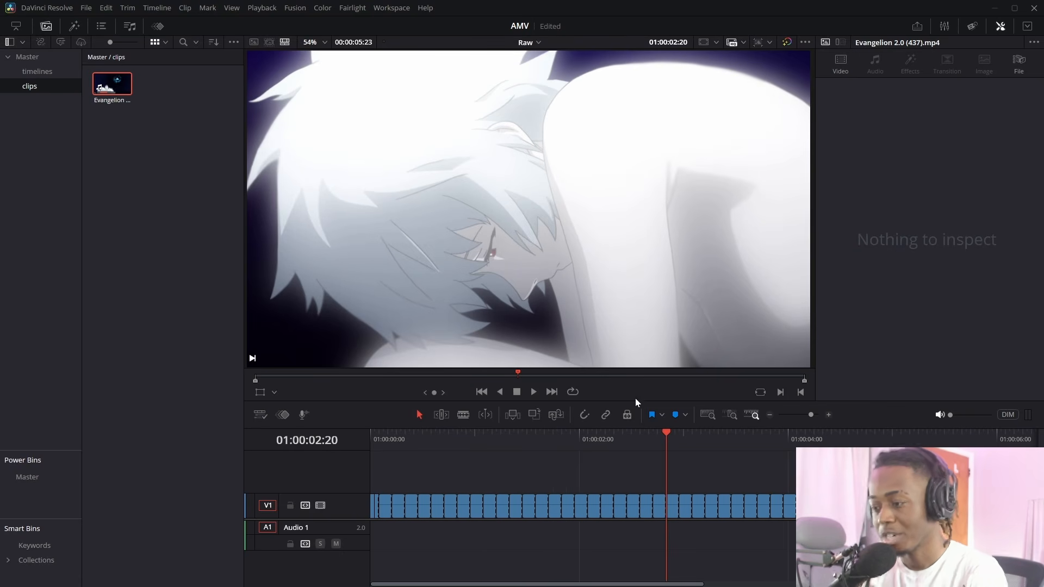
key(Down)
key(Down)
key(Down)
key(Down)
key(Down)
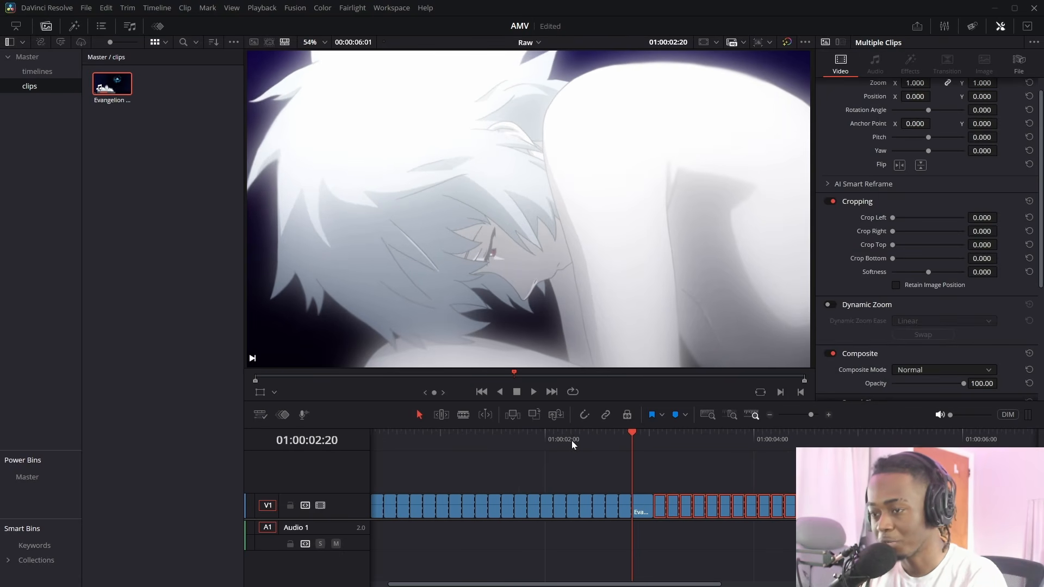
Move frame by frame back and forth around 01:00:02:20 to examine how long the drawing holds in the lengthened clip.
key(Right)
key(Right)
key(Right)
key(Left)
key(Left)
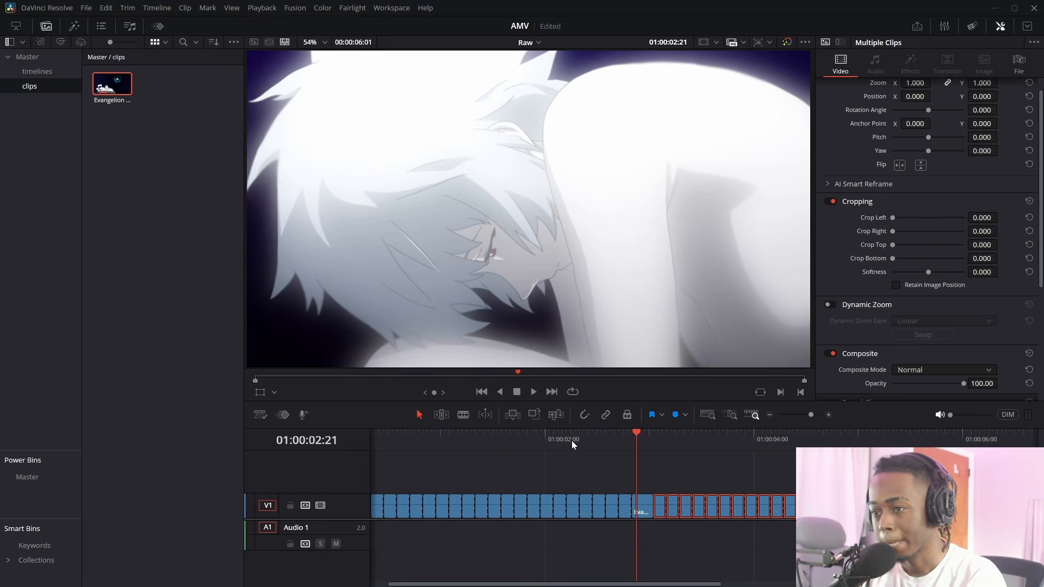
key(Right)
key(Left)
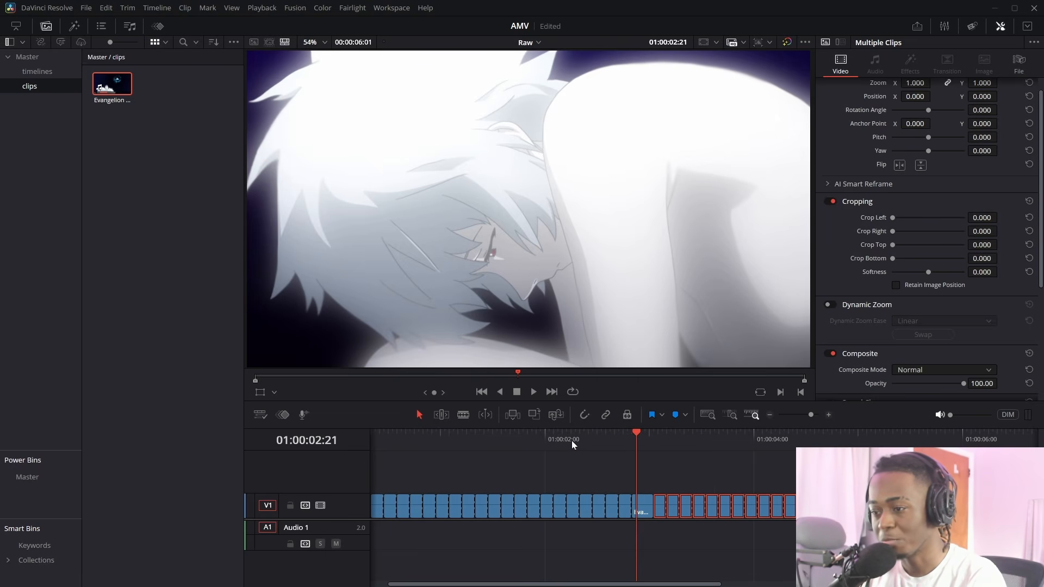
Undo the lengthening of the clip at 01:00:02:20 and the shift of the clips after it, and play the timeline from there.
key(ctrl+z)
key(ctrl+z)
key(ctrl+z)
key(ctrl+z)
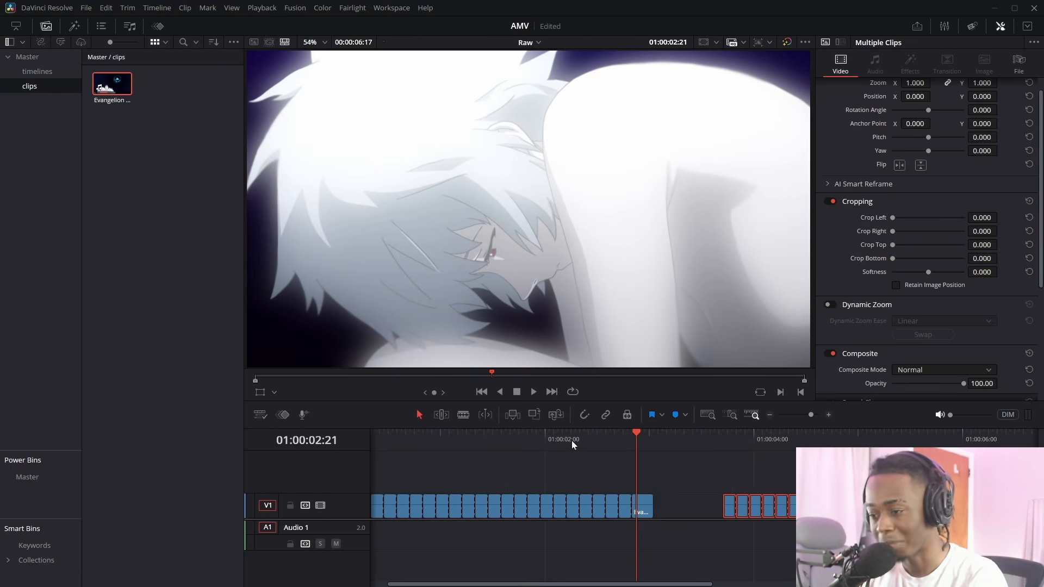
key(Right)
key(space)
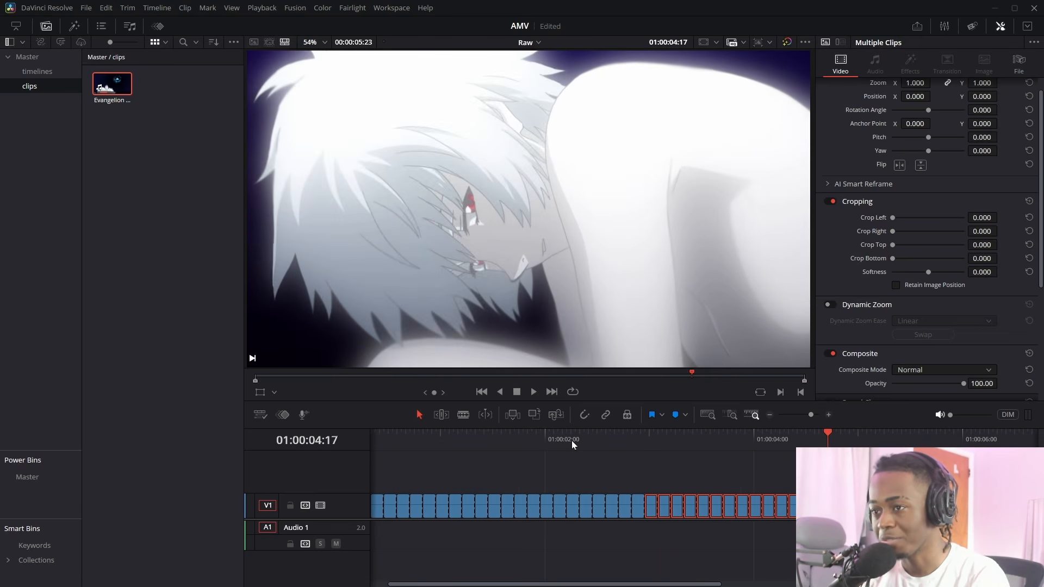
Select the split clips on V1 and change their duration to 1 frame each.
drag(967, 475, 264, 516)
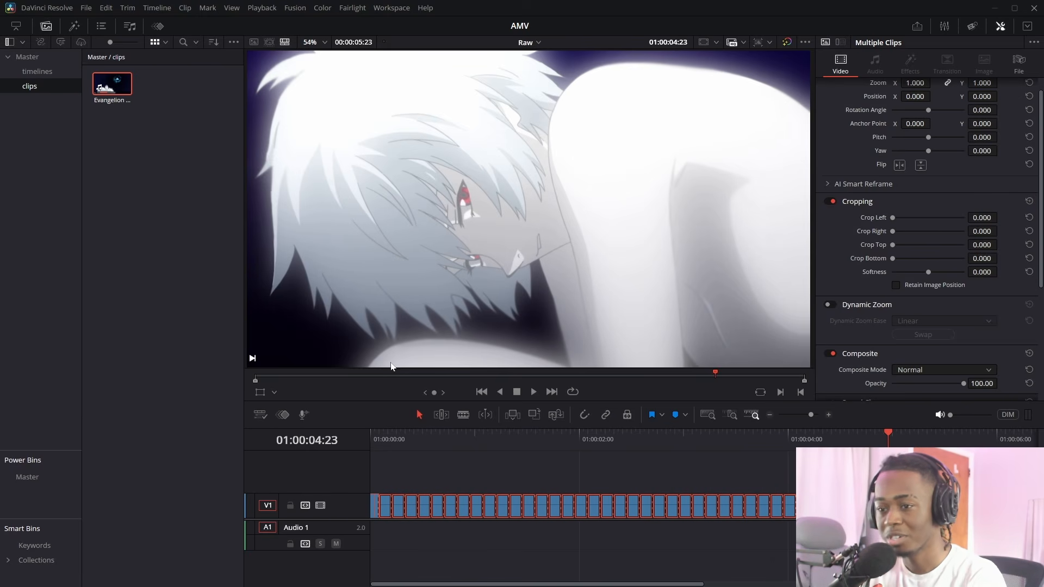
key(ctrl+d)
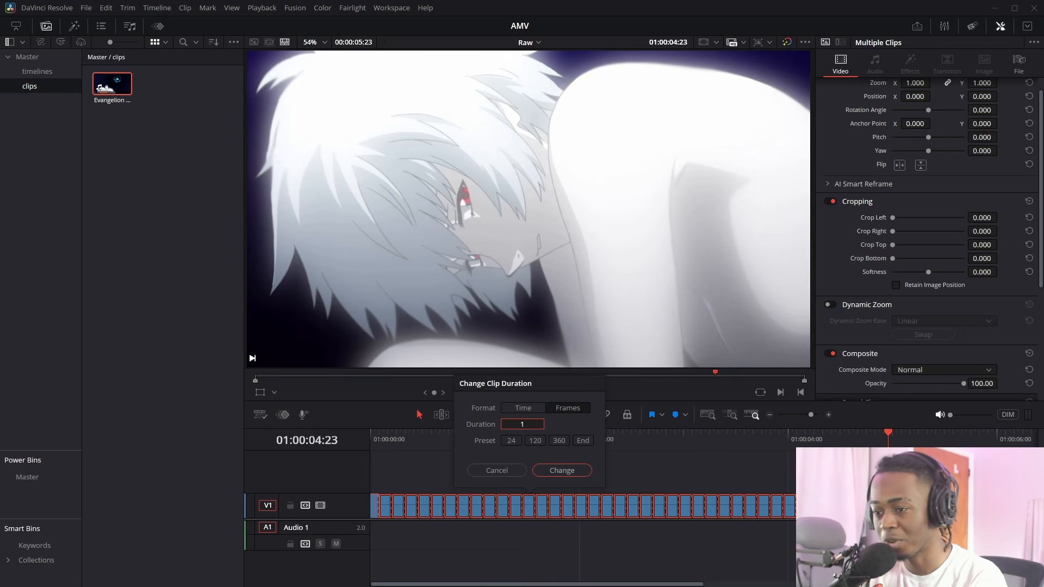
click(562, 471)
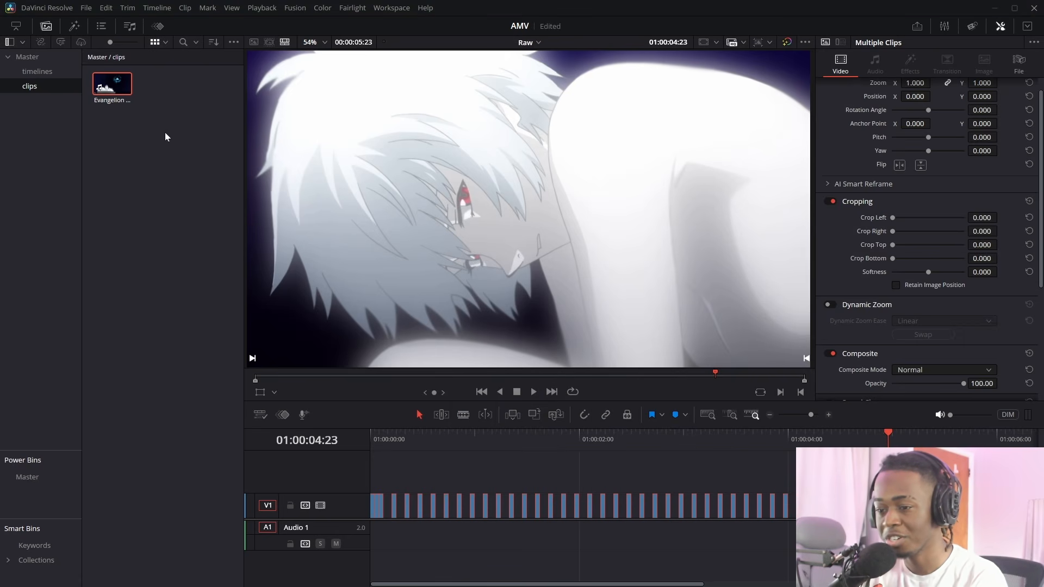
Delete all the gaps between the one-frame clips and play back the condensed sequence.
click(106, 8)
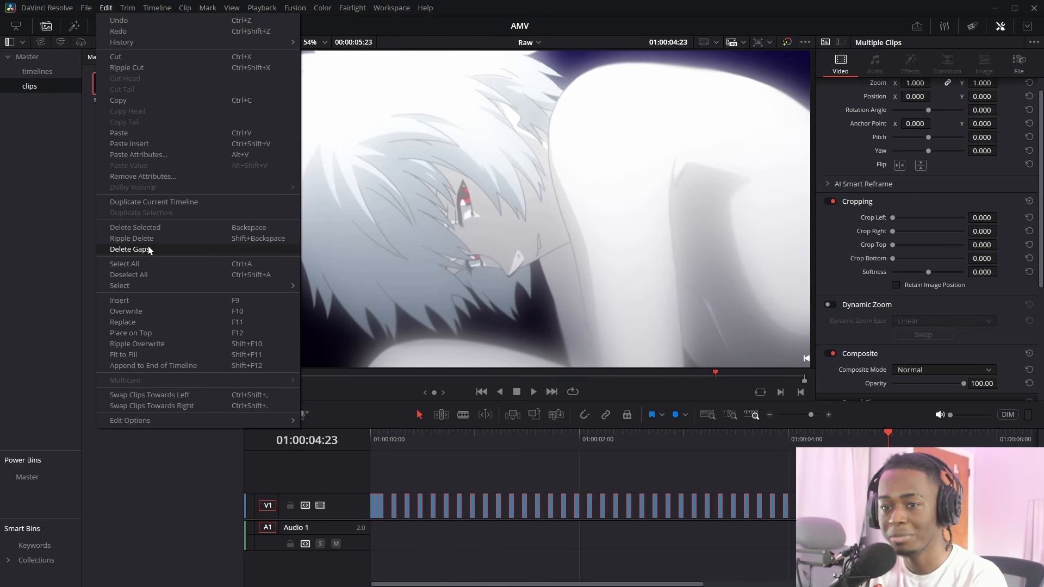
click(131, 249)
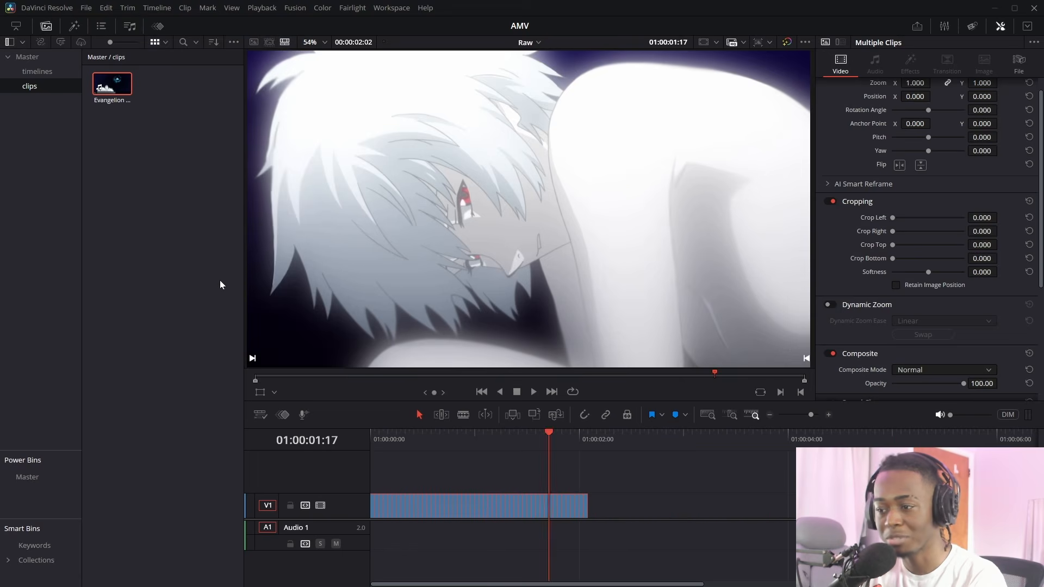
key(space)
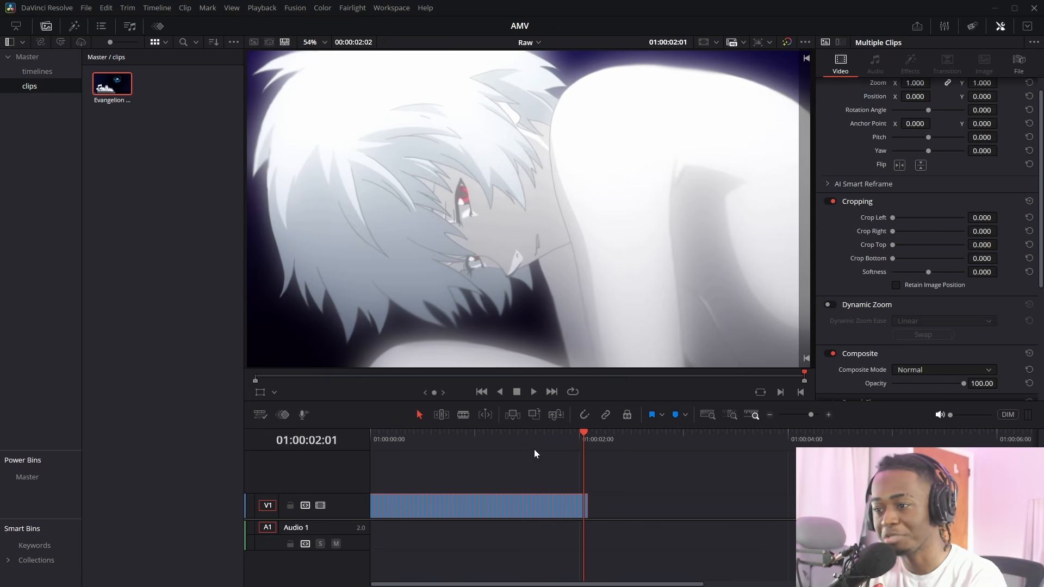
key(space)
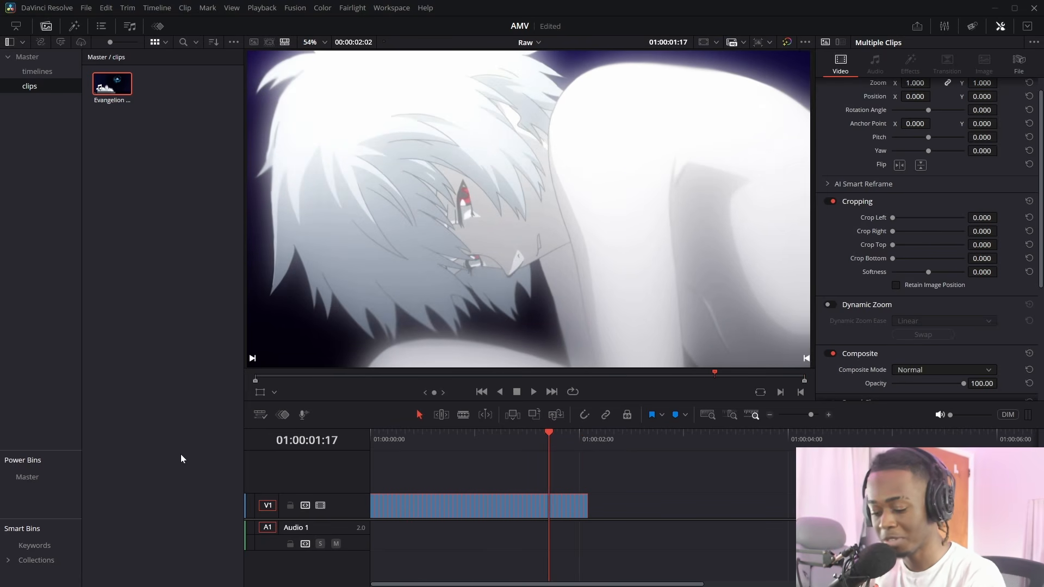
Combine the selected clips into a new compound clip named EVAN CLIP 1.
key(alt+c)
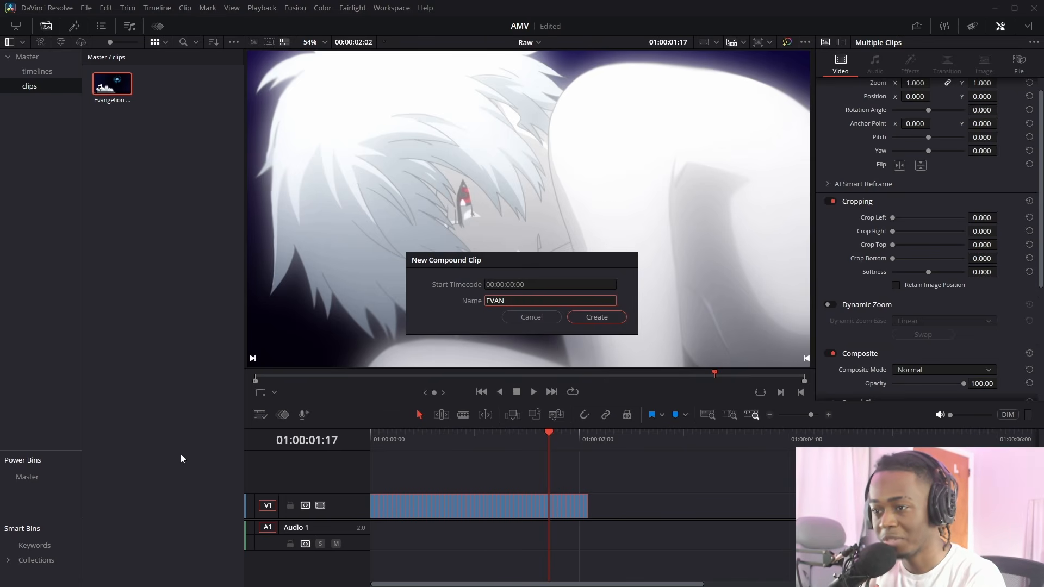
text(EVAN CLIP 1)
key(Return)
key(space)
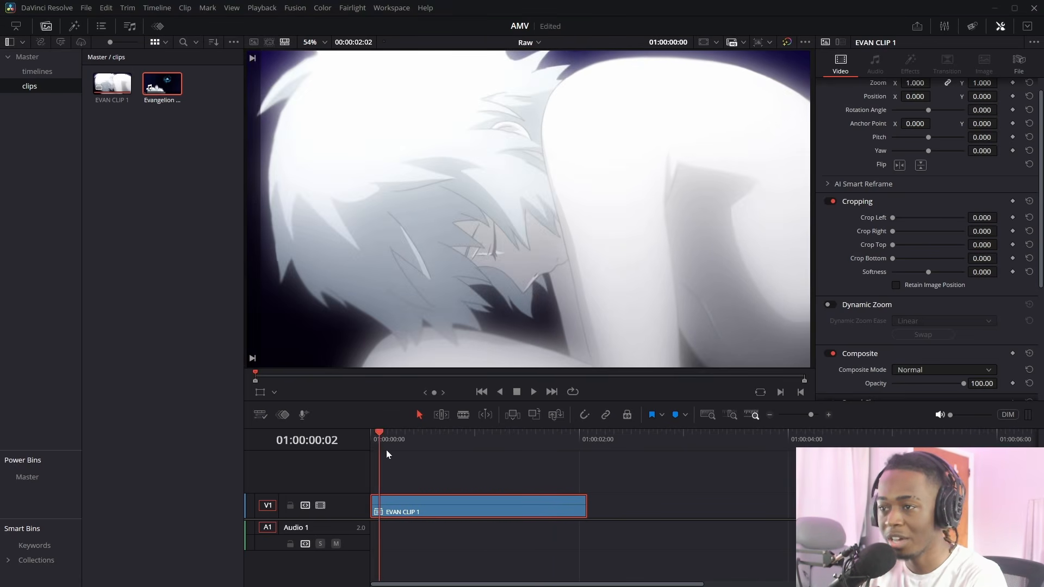
Set up Render in Place for EVAN CLIP 1 with MP4 format, H.265 codec and rendering at source resolution.
right_click(477, 508)
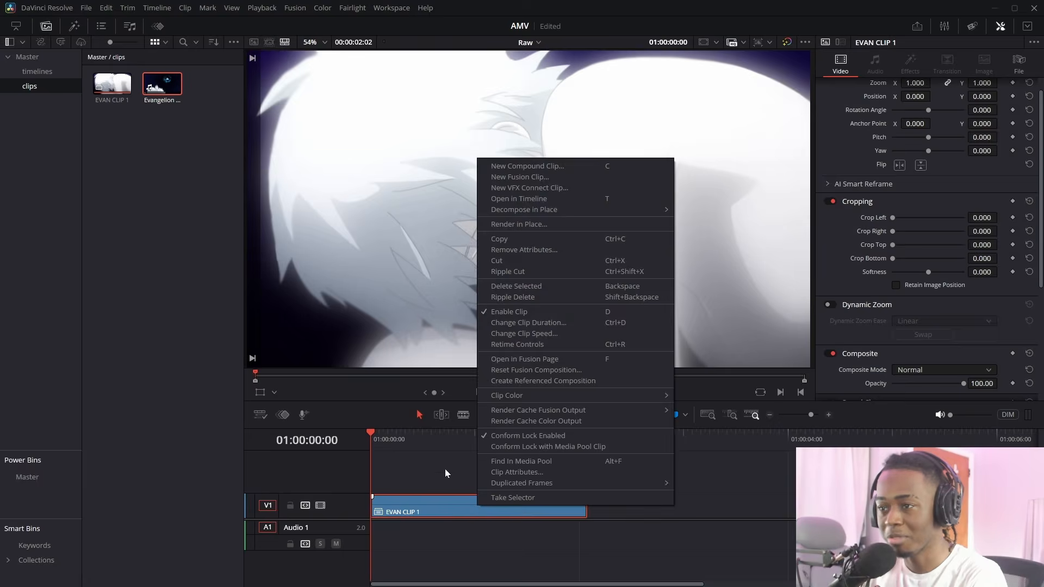
click(523, 225)
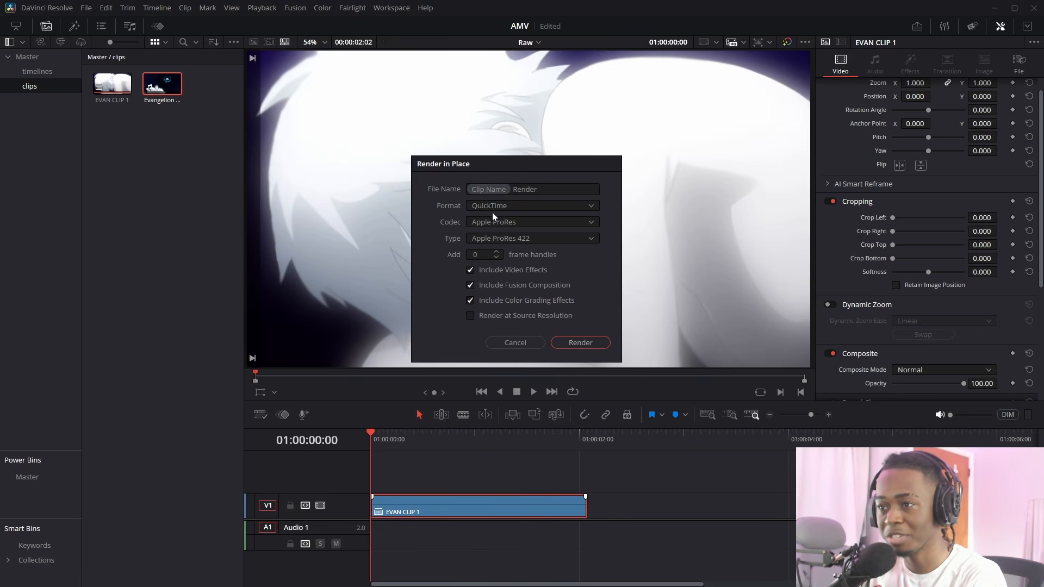
click(494, 207)
click(490, 285)
click(496, 220)
click(489, 259)
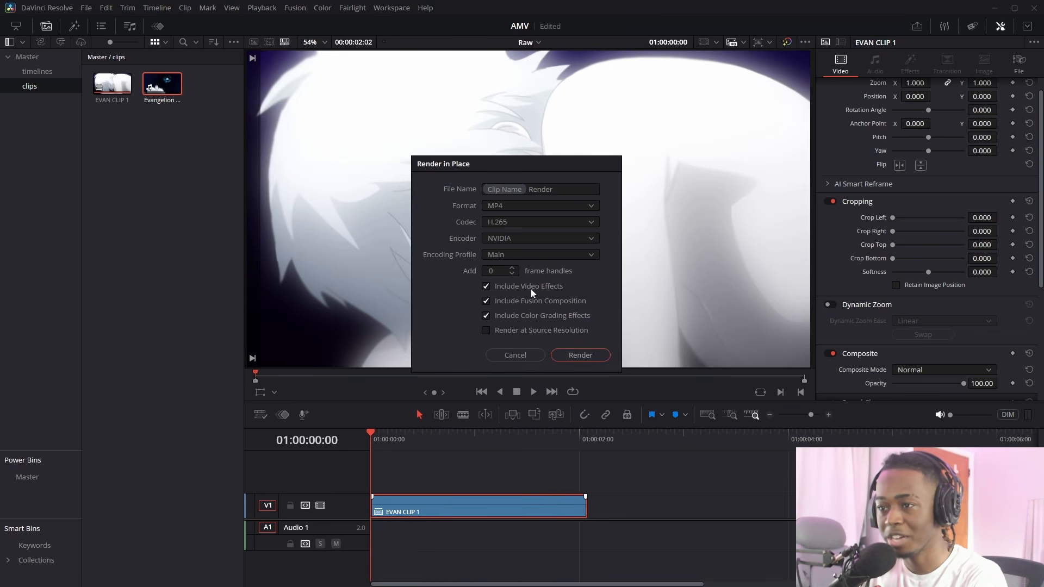
click(494, 329)
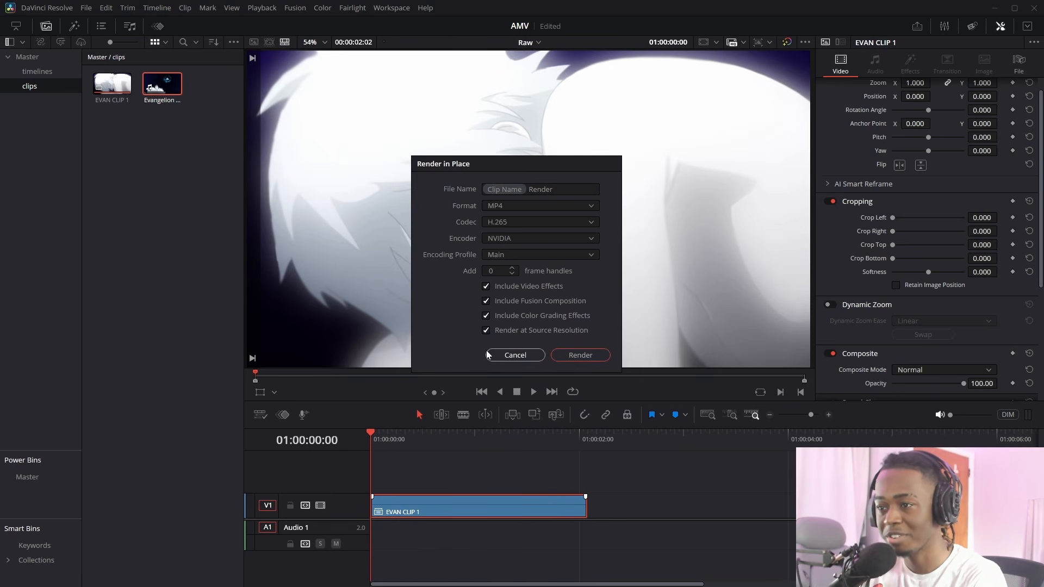
Render the clip into the AMV TUT folder under Video assets > Projects.
click(581, 354)
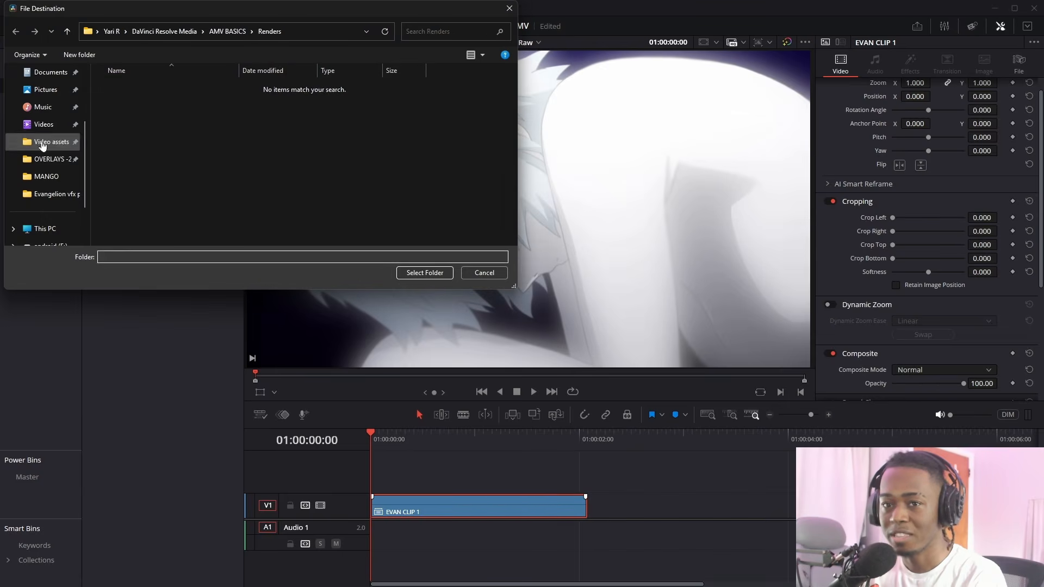
click(50, 142)
double_click(139, 106)
double_click(141, 104)
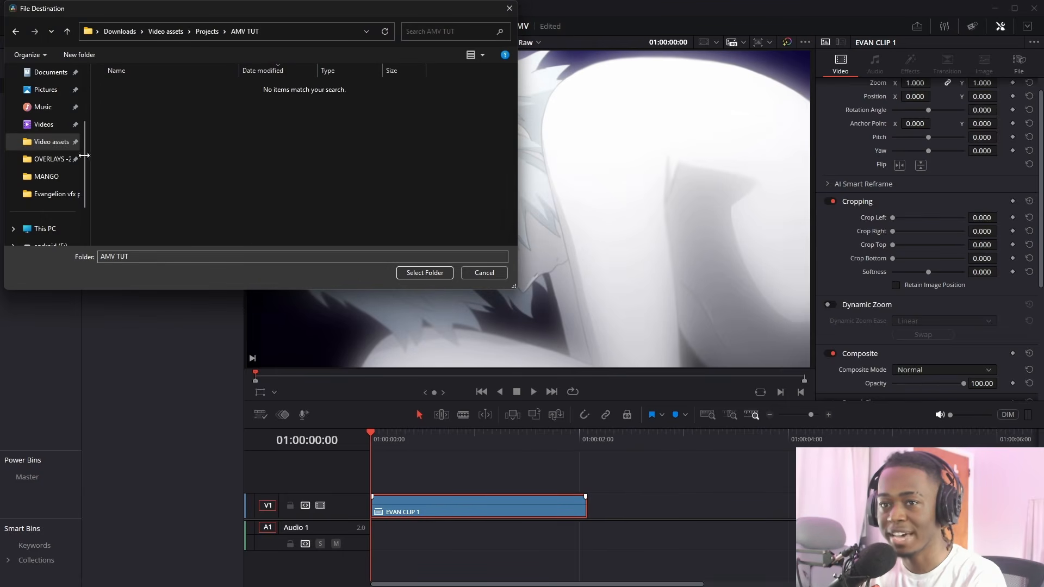
click(427, 273)
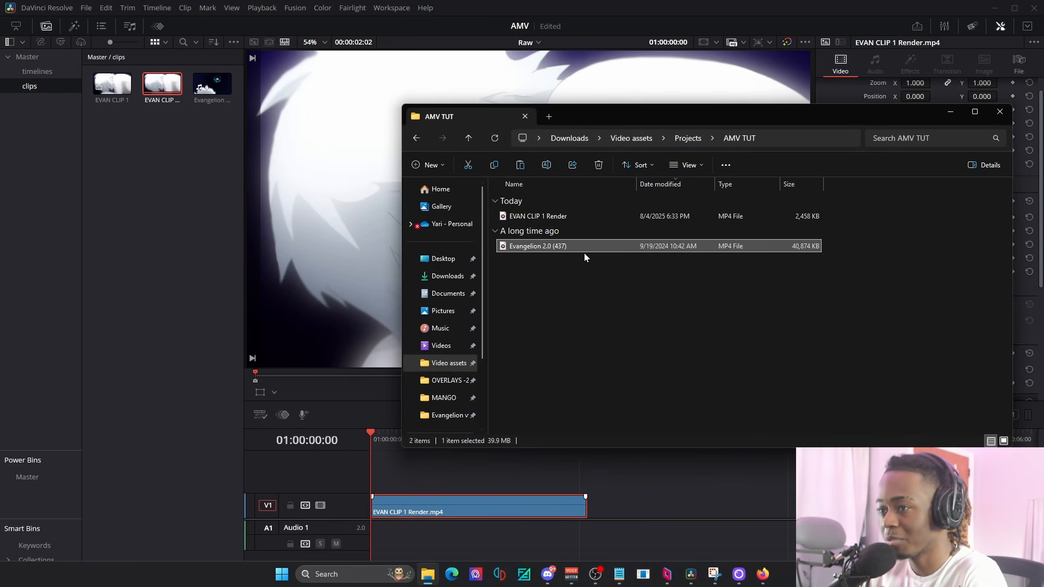
In File Explorer, rename the EVAN CLIP 1 Render file in AMV TUT as EVAN CLIP 1 RAW.
click(574, 216)
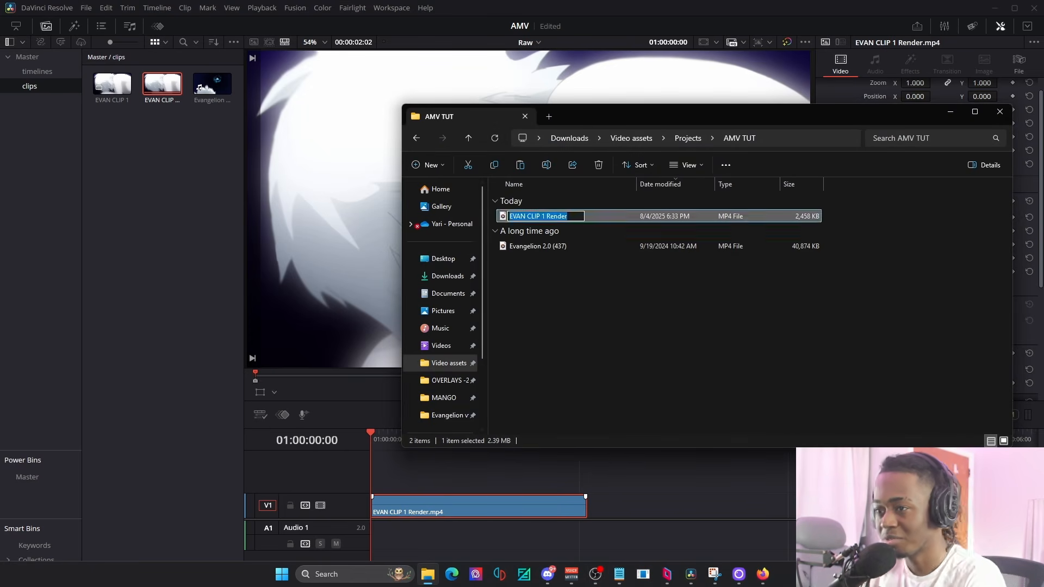
text(EVAN CLIP 1 RAW)
key(Return)
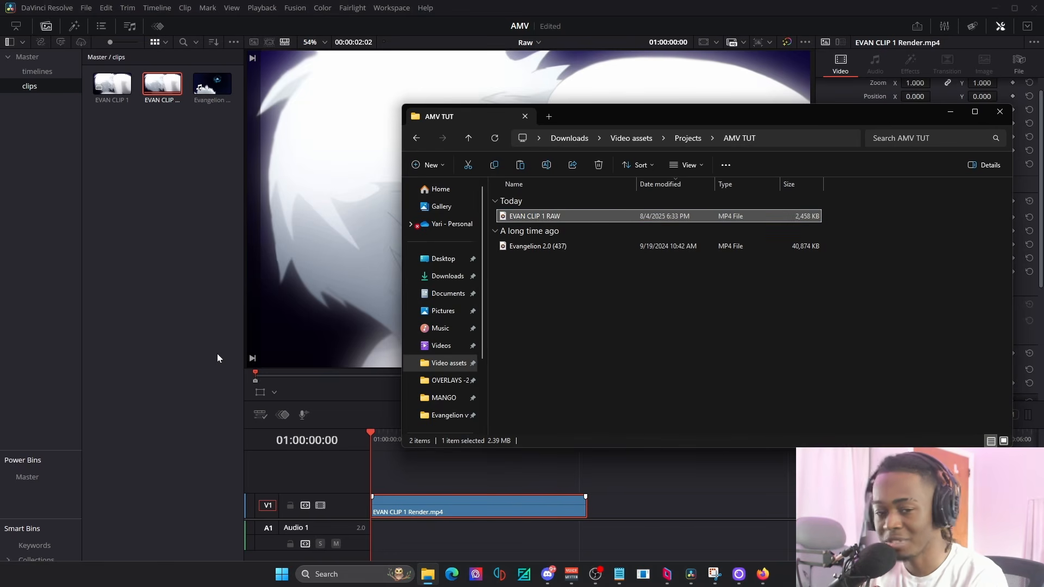
Switch to Discord, open the FLOWFRAMES 1.40 post in crackin-packin-plugins, and look over its download link and extraction note.
drag(1043, 113, 436, 75)
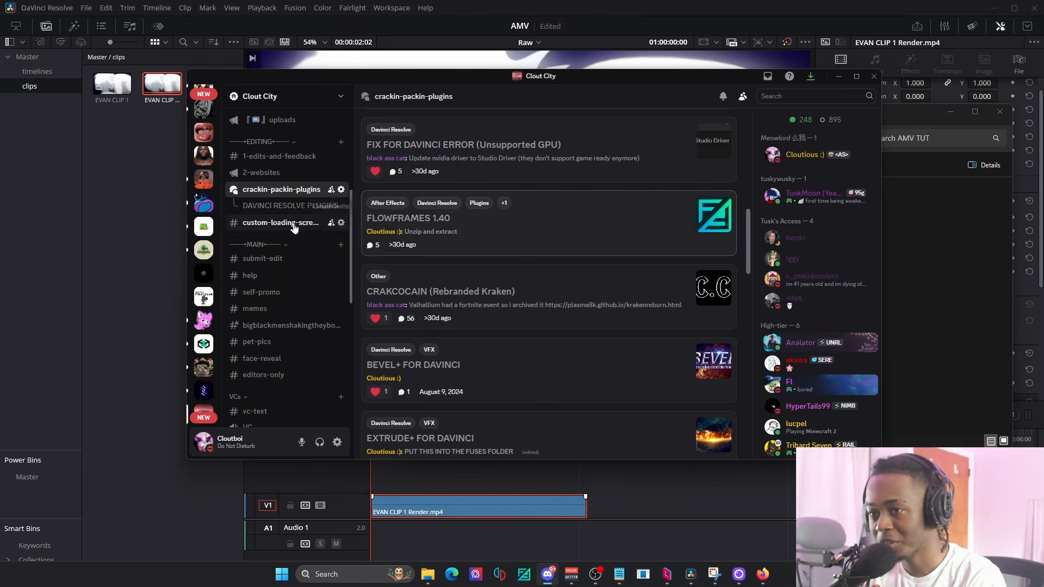
click(413, 220)
scroll(594, 322, up, 3)
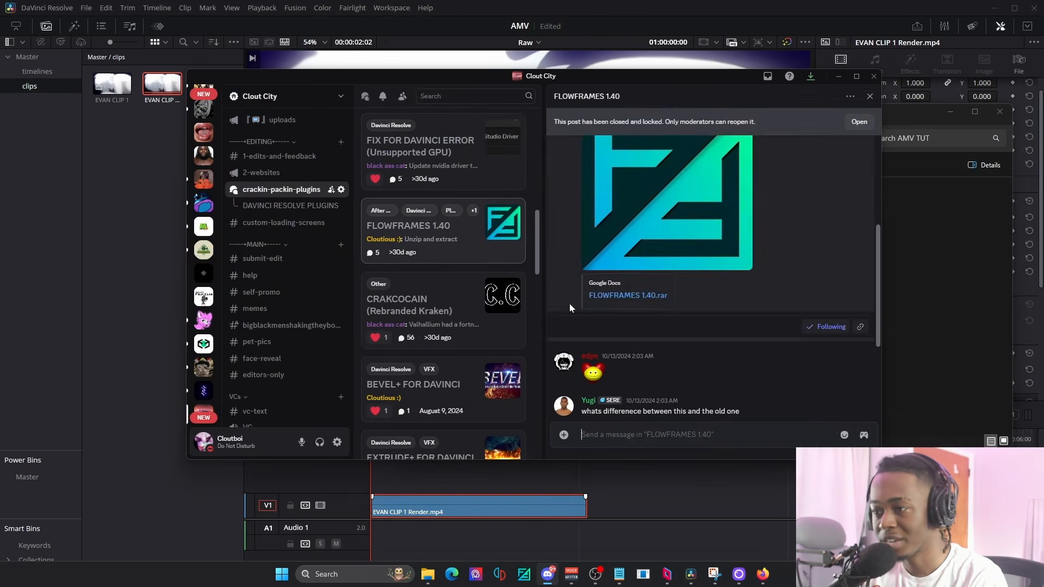
scroll(741, 250, up, 3)
drag(741, 251, 653, 249)
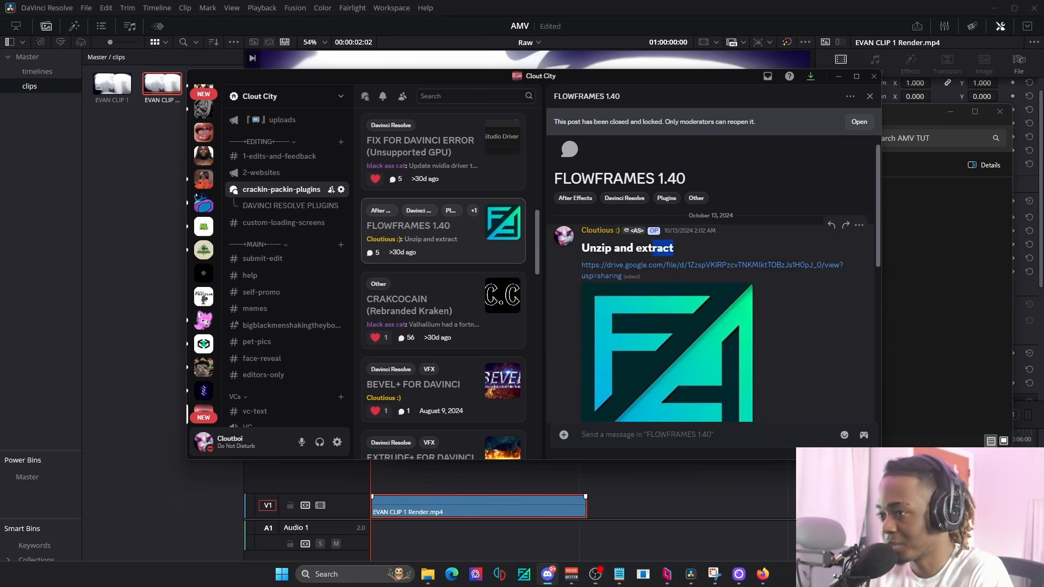
click(701, 249)
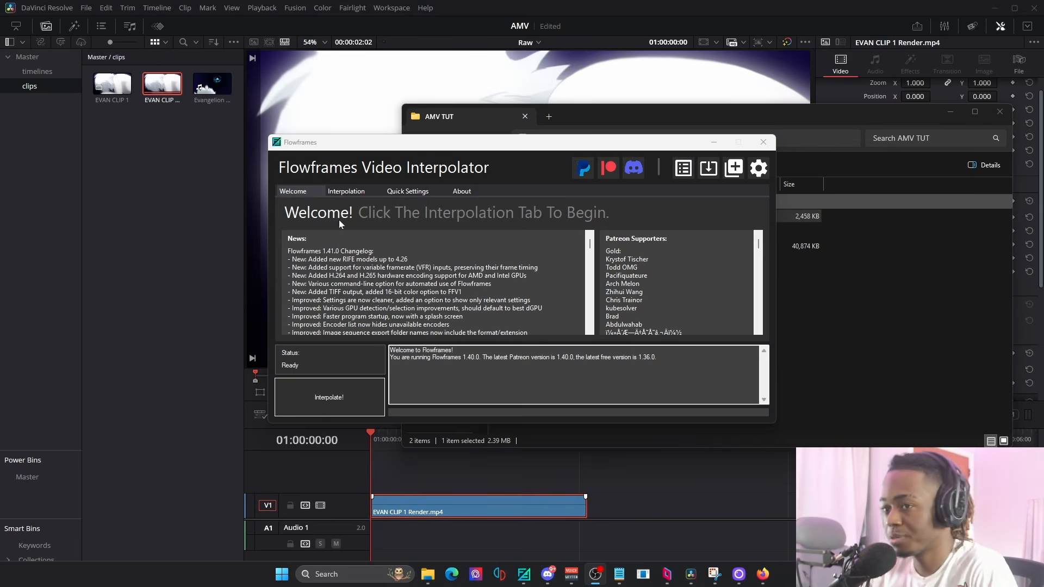
In Flowframes, start browsing for the interpolation input video and copy the AMV TUT folder path from File Explorer.
click(345, 191)
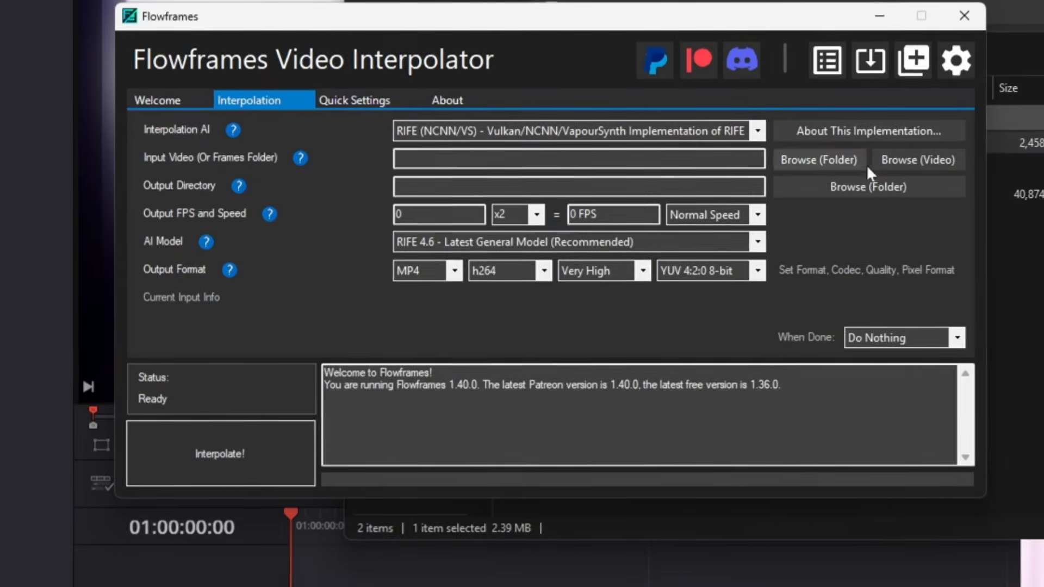
click(867, 173)
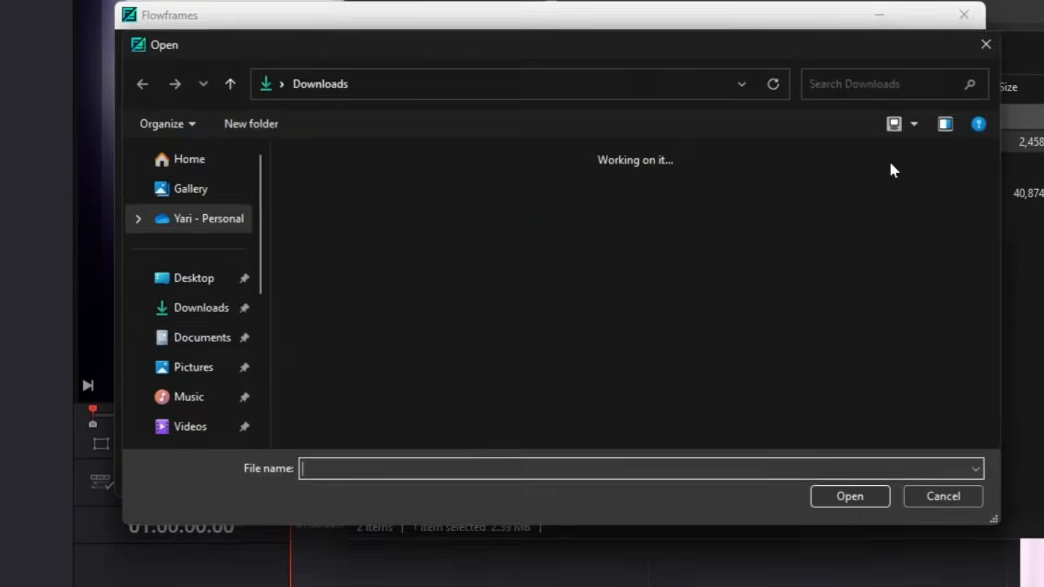
click(1000, 245)
click(978, 5)
key(ctrl+c)
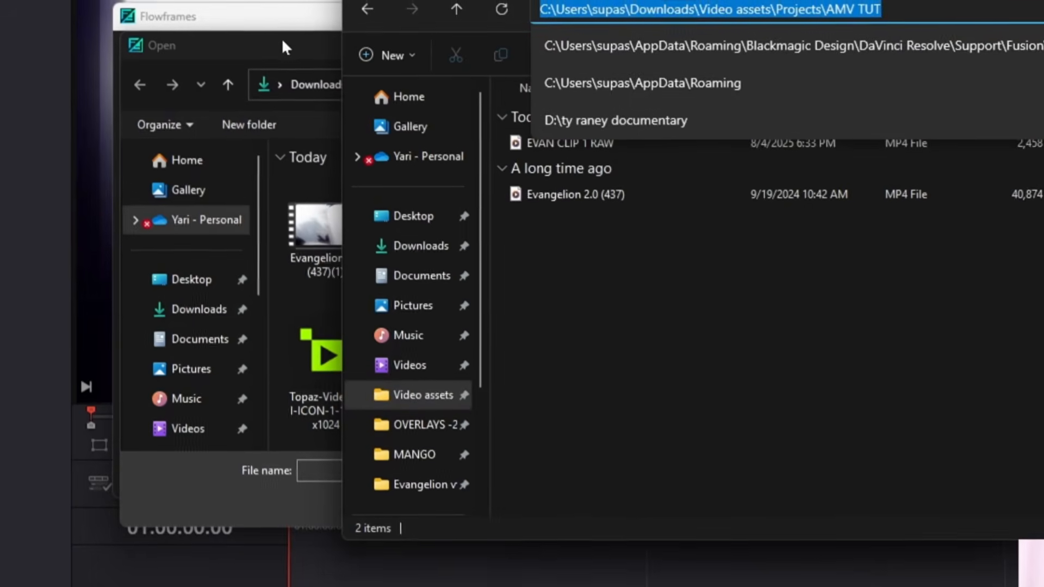
Go to the copied AMV TUT path in the file browser and load EVAN CLIP 1 RAW as the input video.
click(281, 38)
click(582, 86)
key(ctrl+v)
key(Return)
click(358, 204)
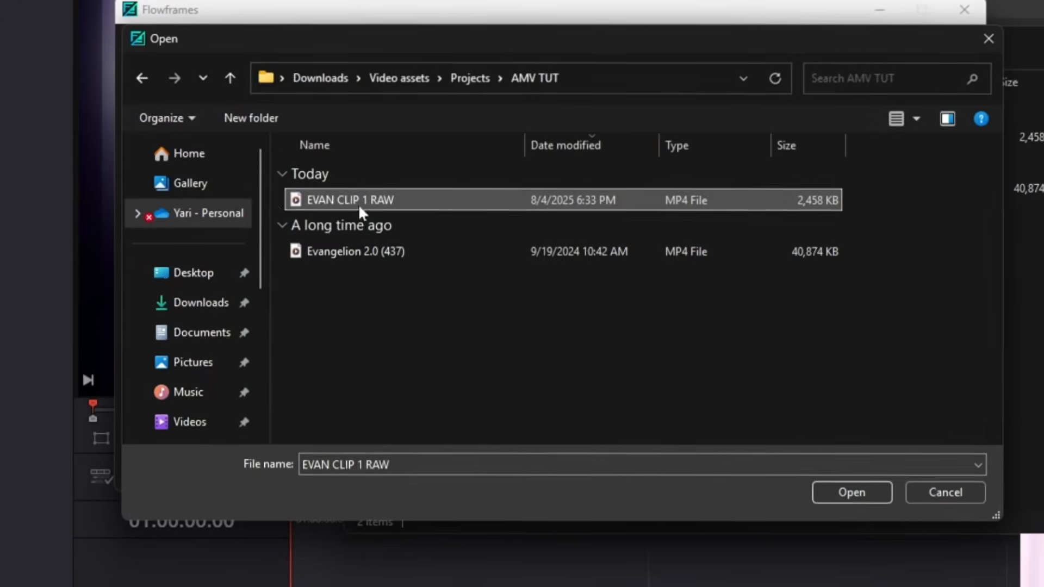
drag(357, 204, 408, 209)
double_click(409, 209)
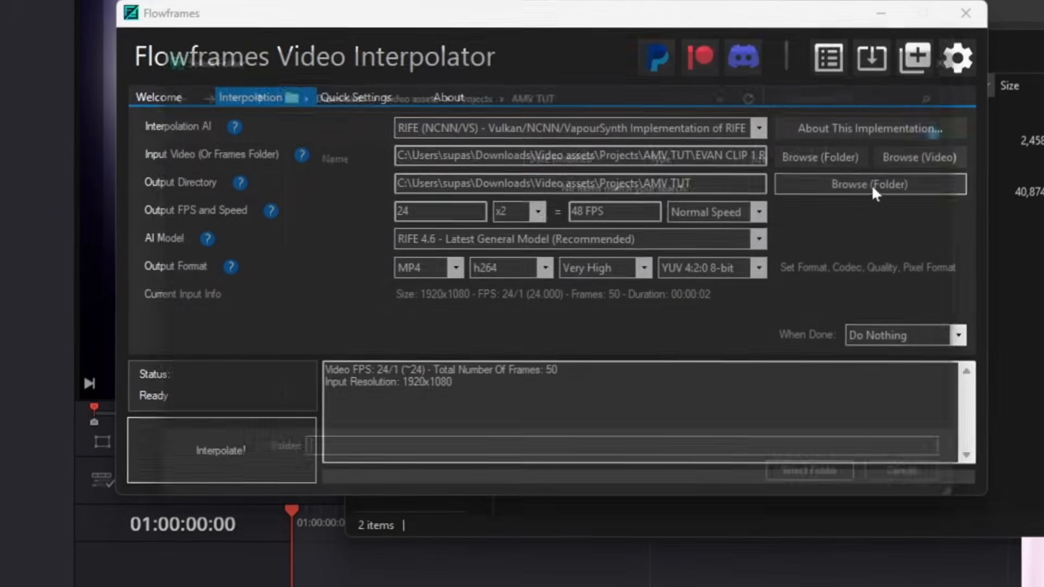
Choose the AMV TUT folder as the output directory for the interpolated video.
click(872, 185)
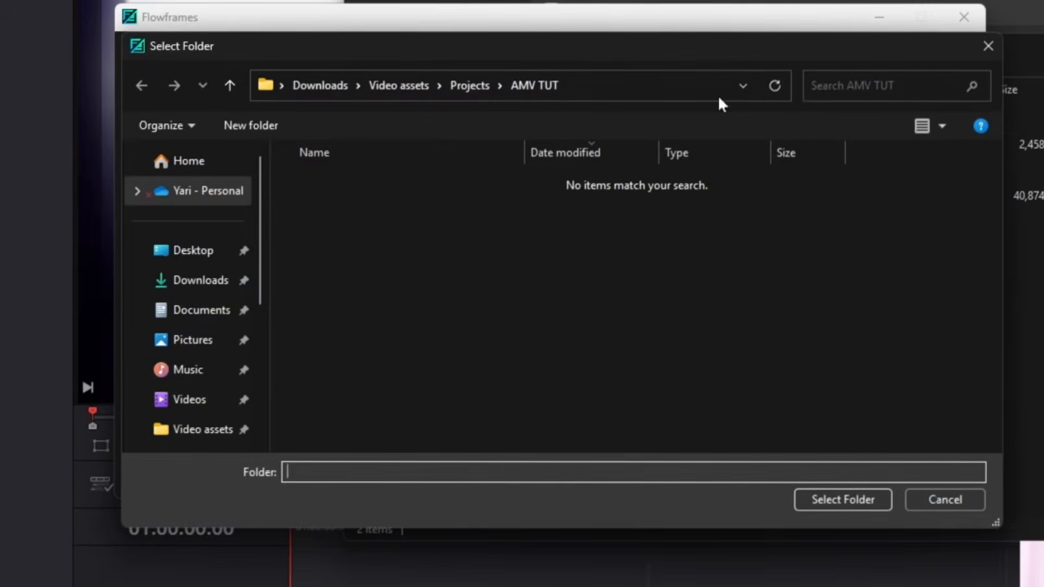
click(820, 496)
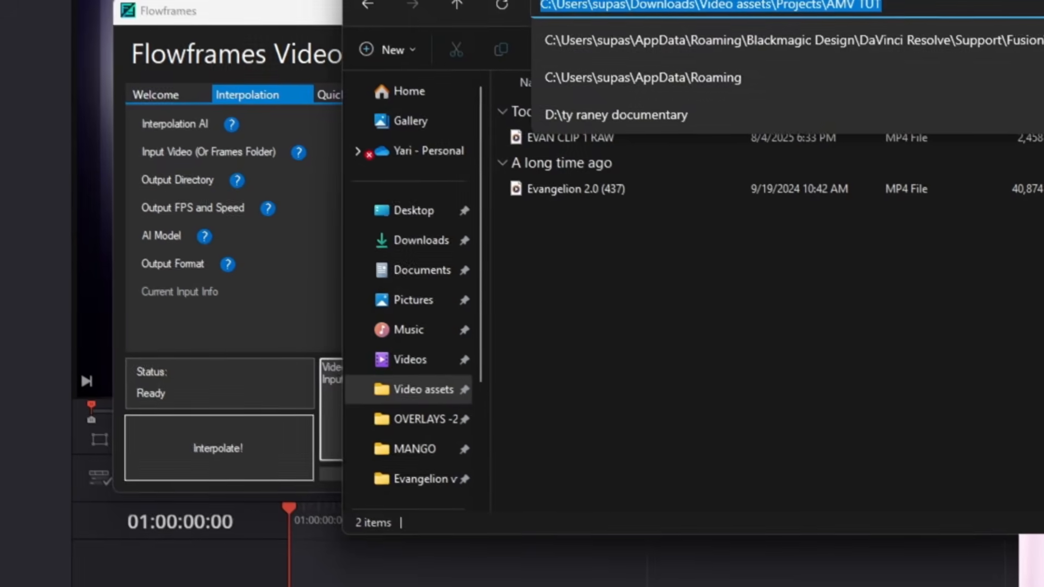
Return to Flowframes and set the output frame rate multiplier to x10.
key(Return)
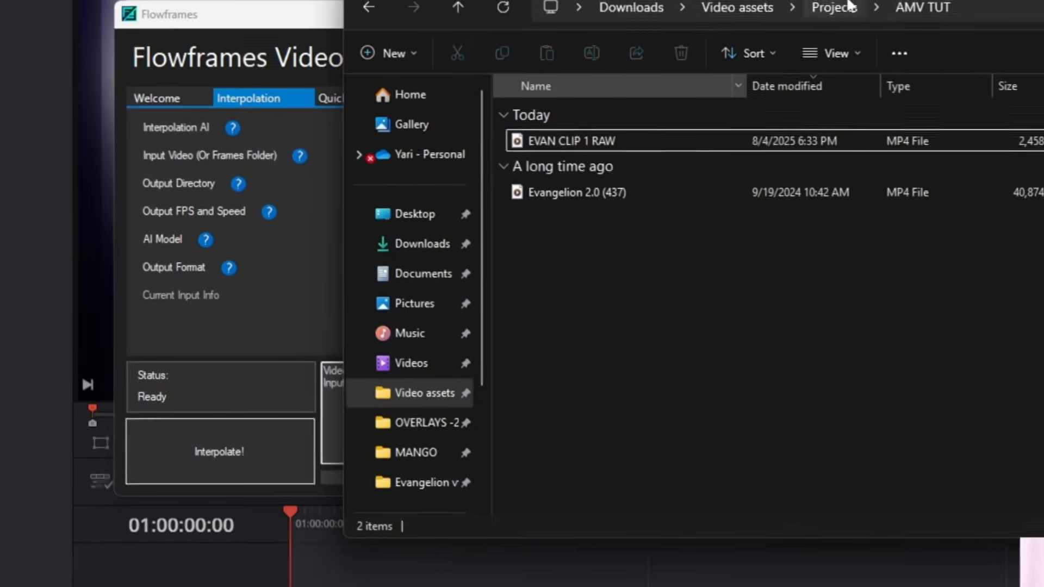
click(206, 16)
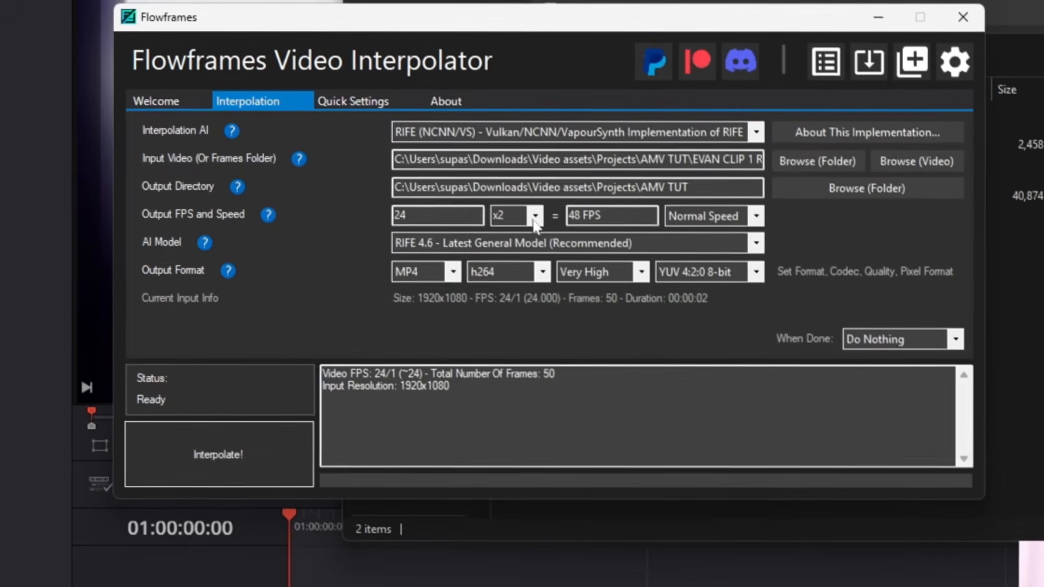
click(436, 210)
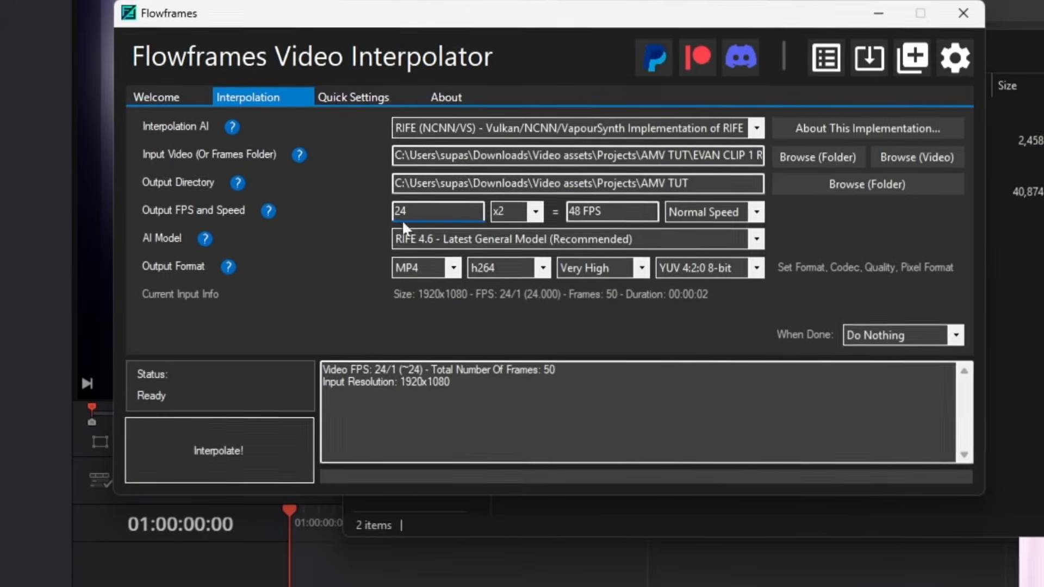
double_click(402, 215)
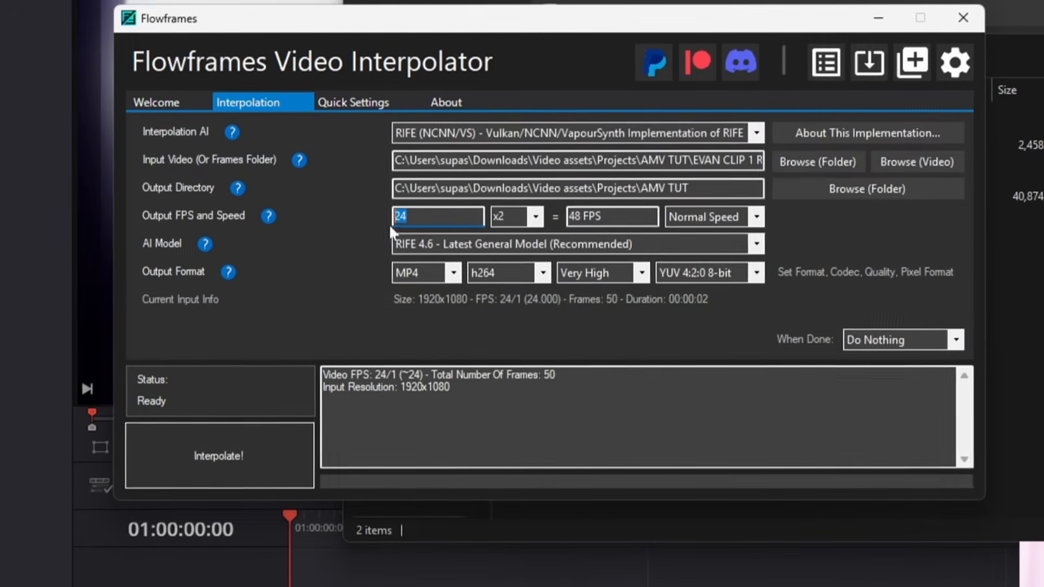
click(515, 211)
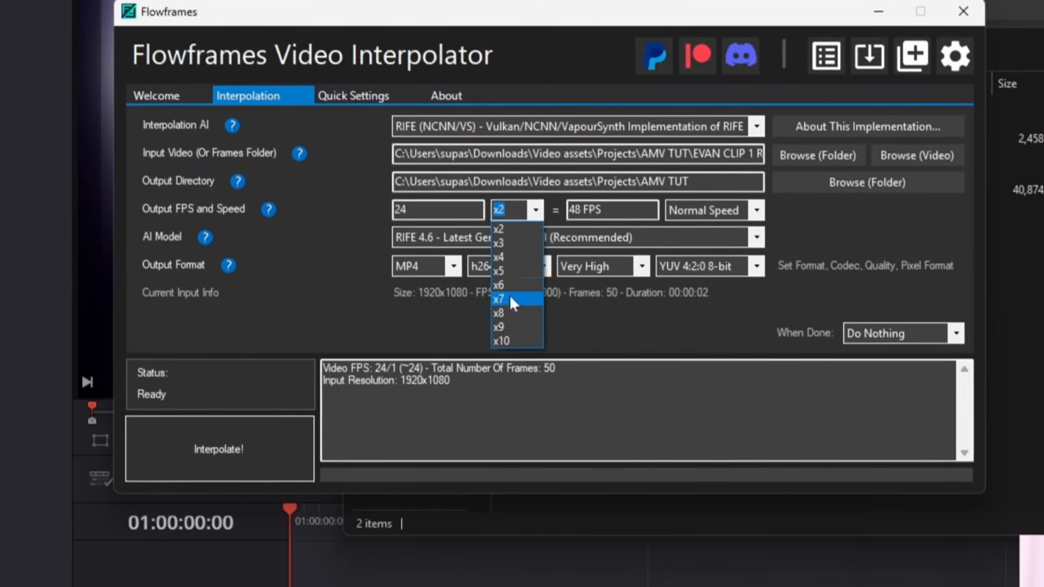
click(510, 342)
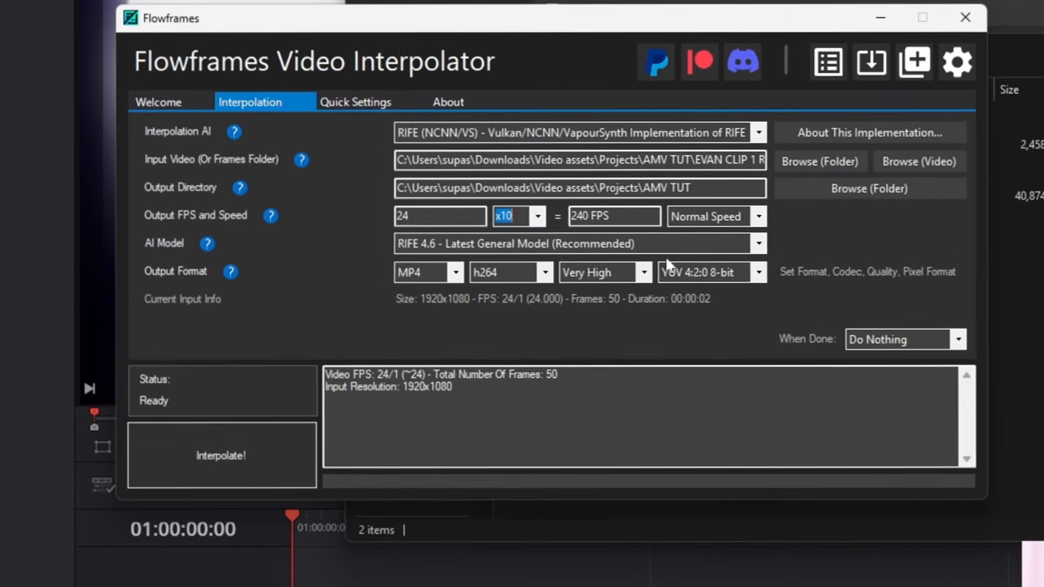
Set the interpolated video's output frame rate to 300 FPS.
double_click(579, 215)
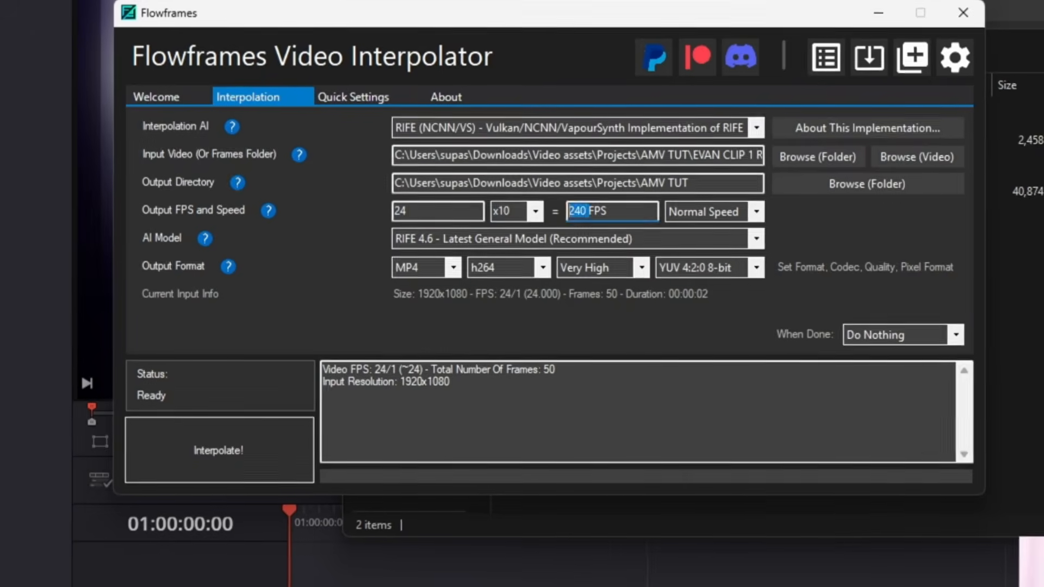
double_click(402, 216)
double_click(578, 211)
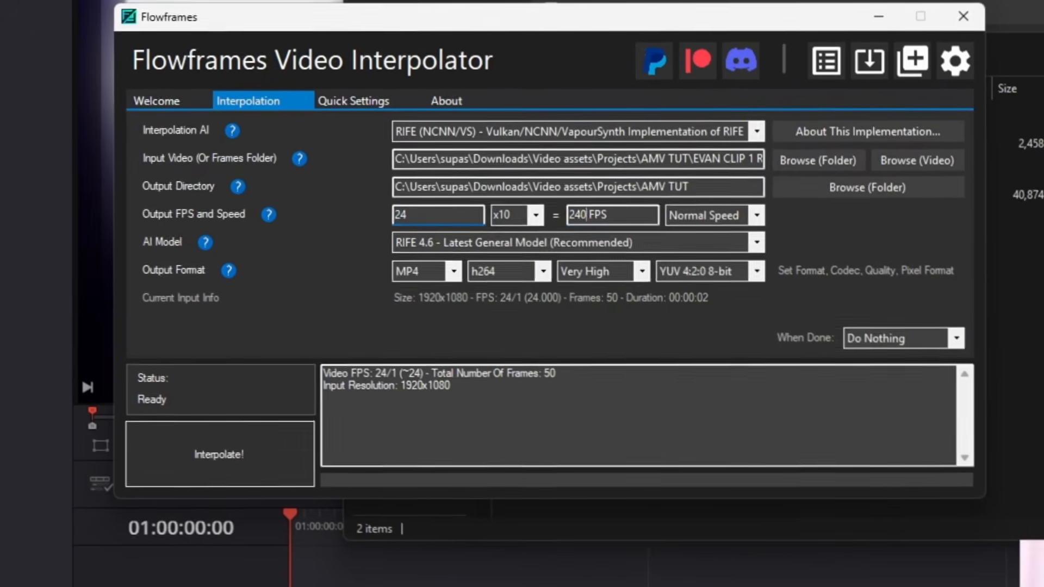
click(426, 210)
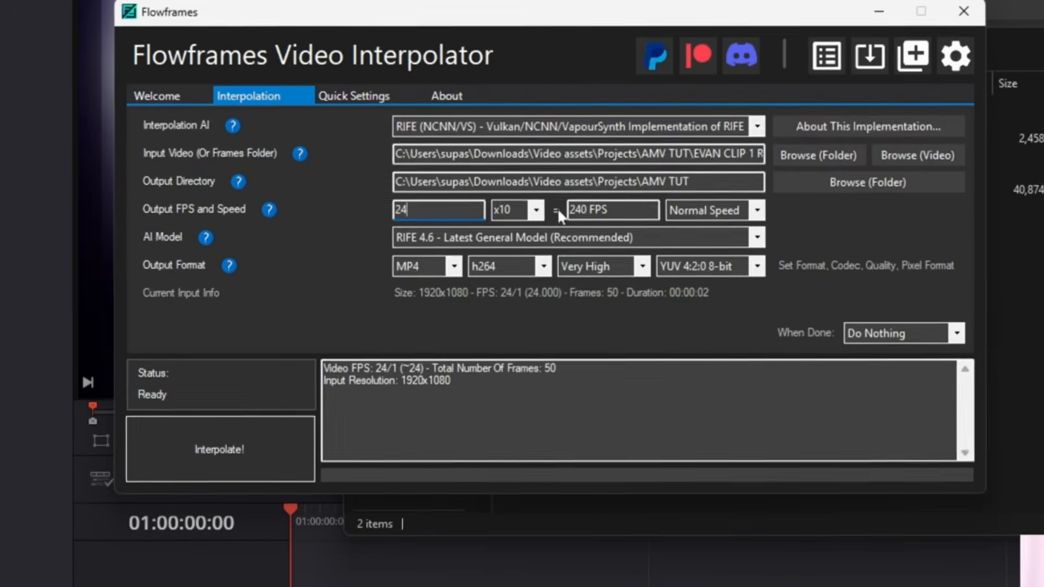
double_click(576, 216)
text(300)
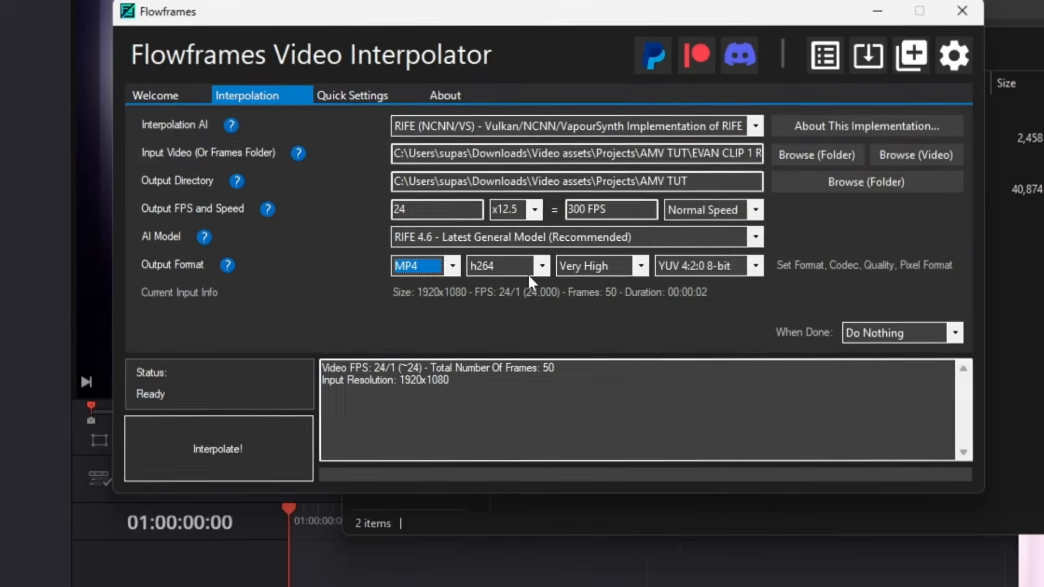
Set the output codec to h265 NVENC and start the interpolation.
click(524, 272)
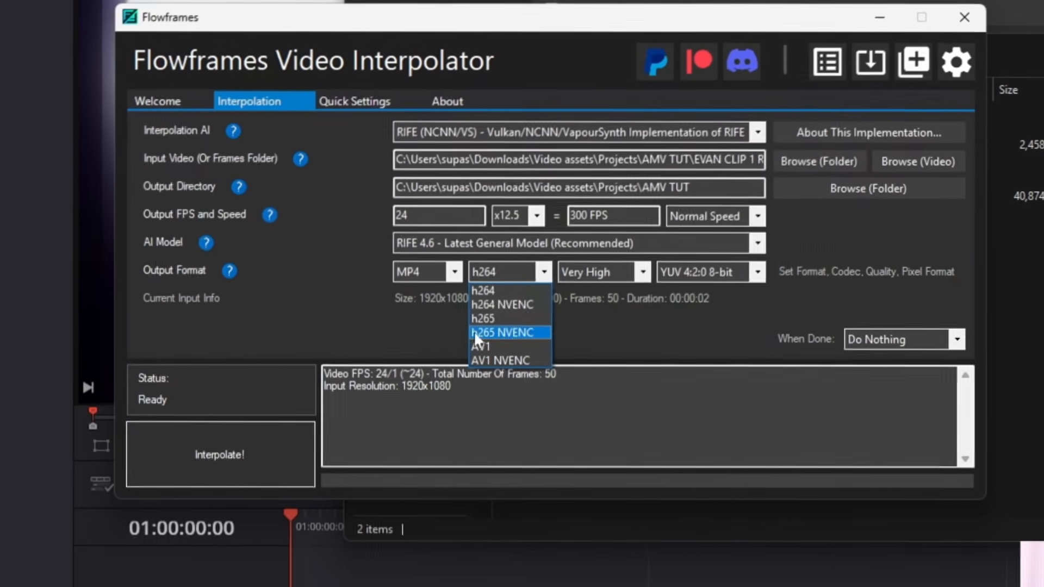
click(487, 327)
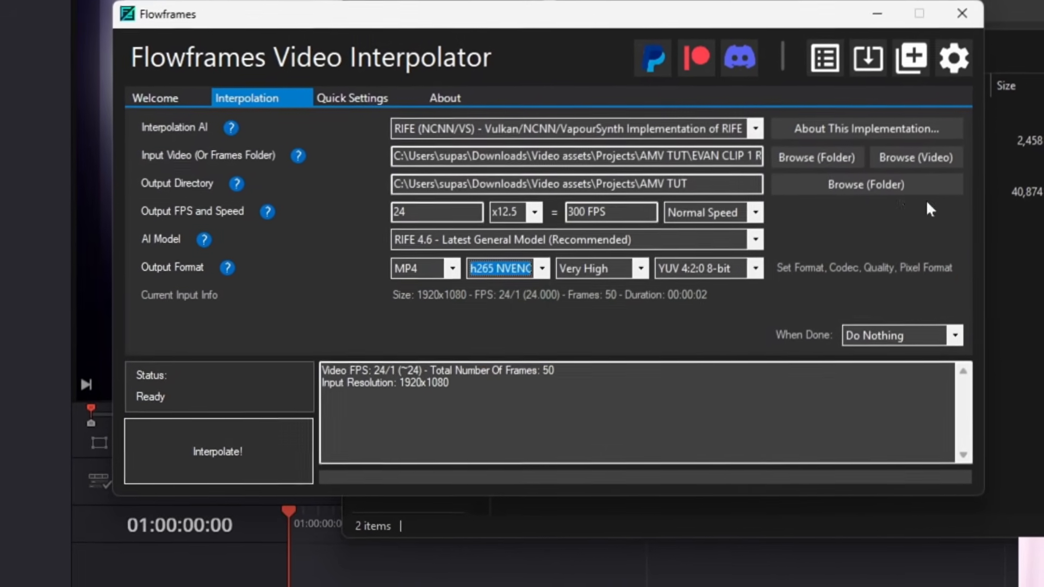
click(288, 455)
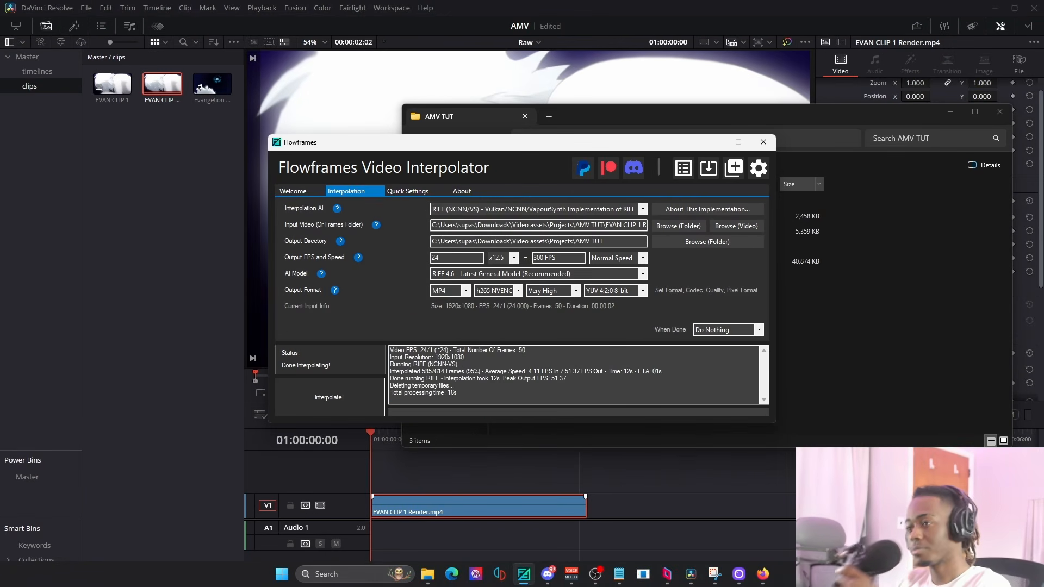
Close Flowframes, switch to Topaz Video AI and import EVAN CLIP 1 RAW-FF-300fps from the AMV TUT folder.
click(762, 146)
key(super)
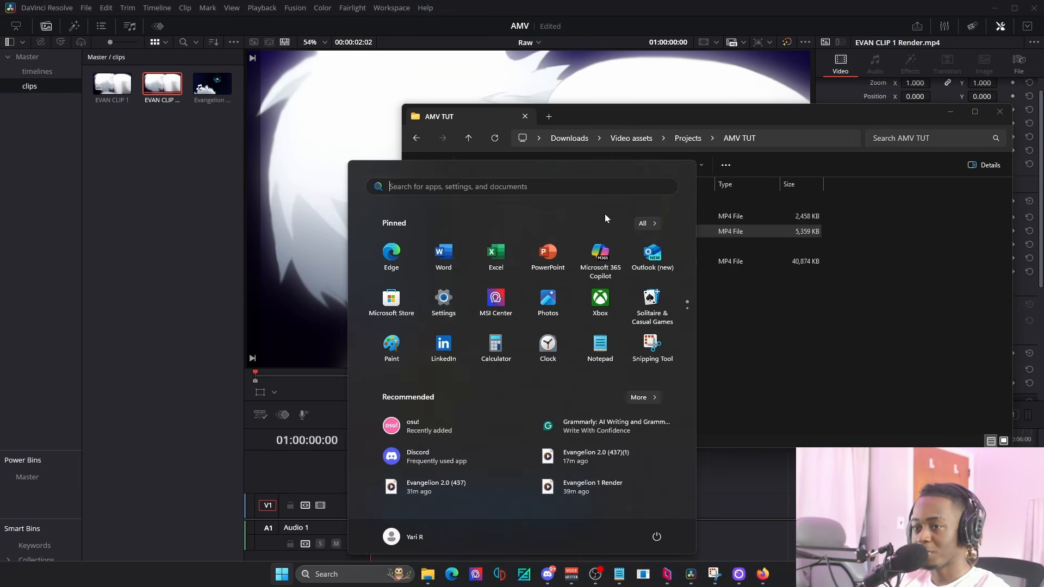
text(topa)
key(Return)
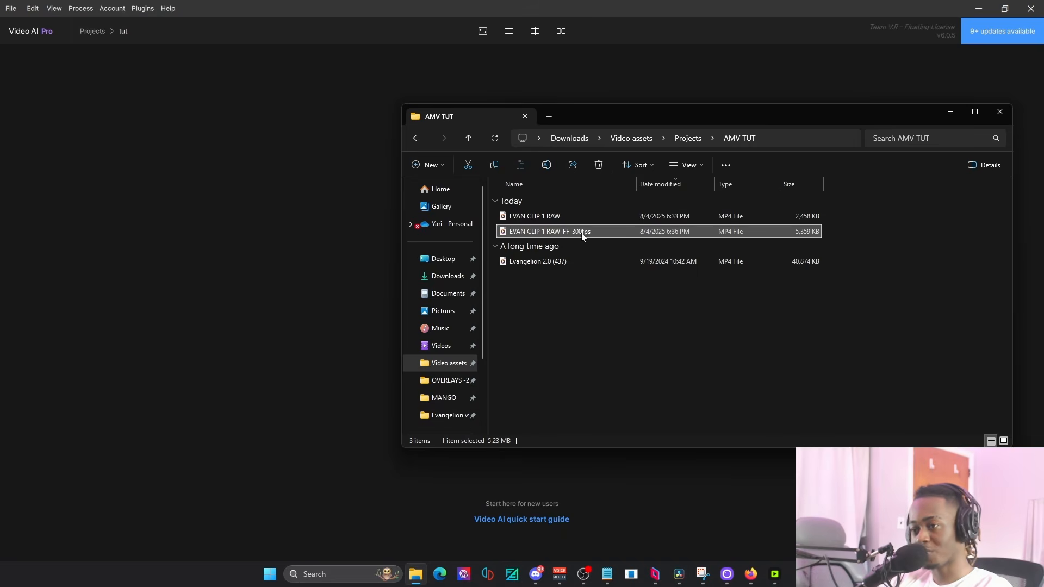
drag(581, 232, 210, 217)
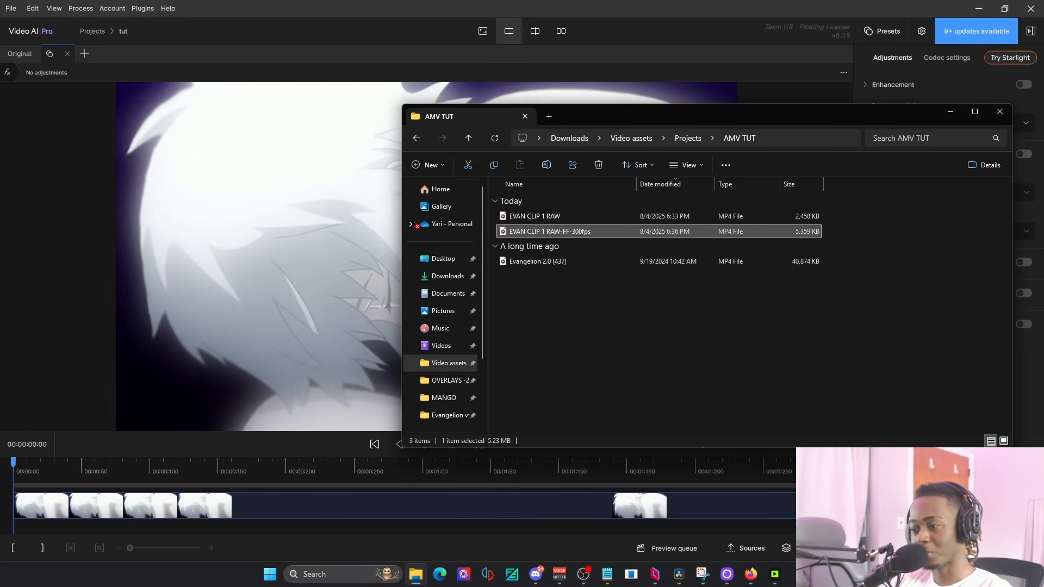
Apply the Anime preset to the imported clip and look over its enhancement parameters.
click(883, 32)
click(806, 110)
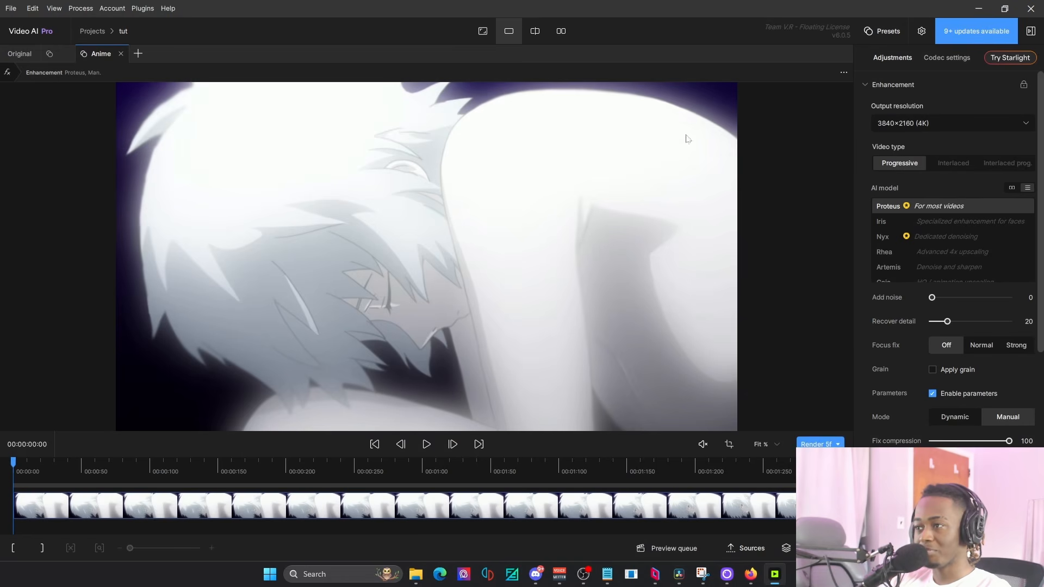
scroll(920, 210, up, 1)
scroll(873, 346, down, 5)
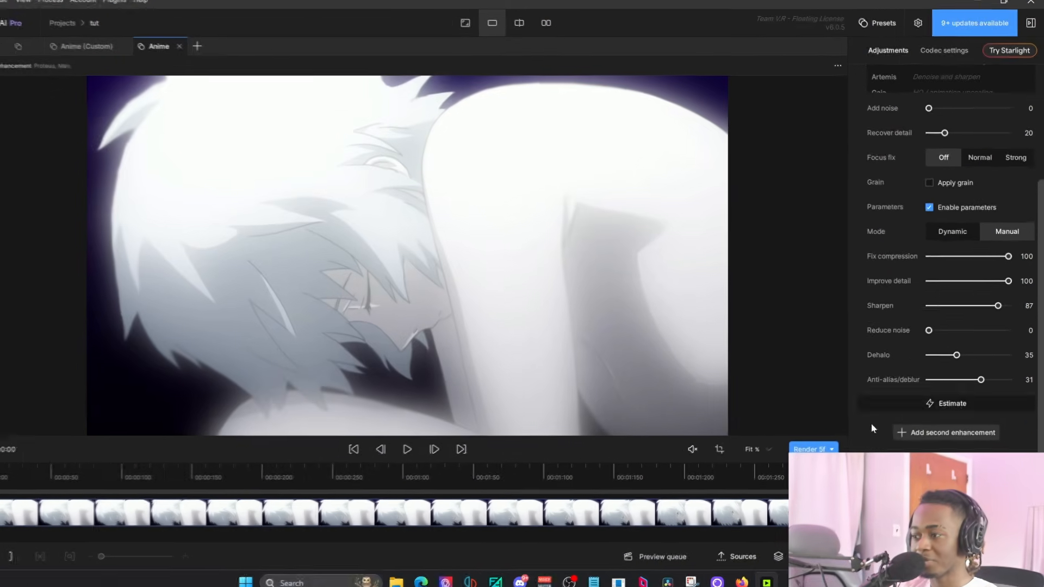
scroll(892, 355, up, 2)
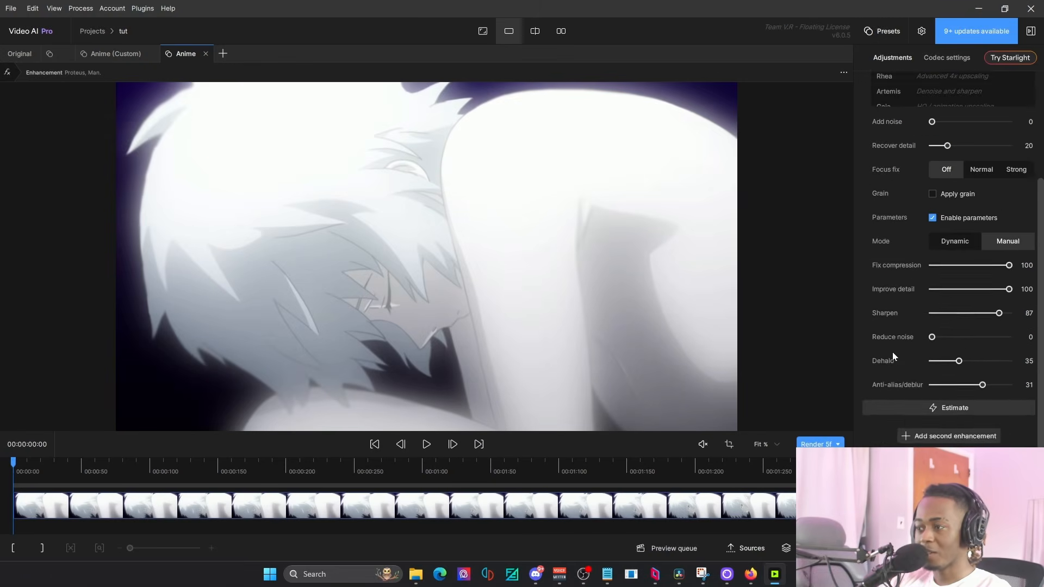
scroll(892, 356, up, 3)
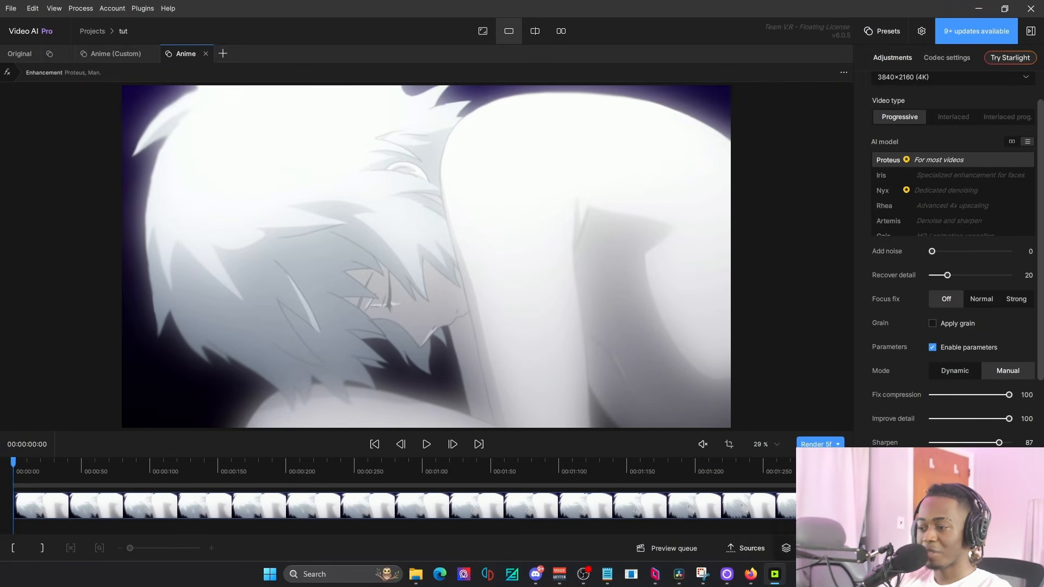
Export the enhanced clip to the AMV TUT folder as EVAN CLIP 1 4K300FPS.
click(998, 548)
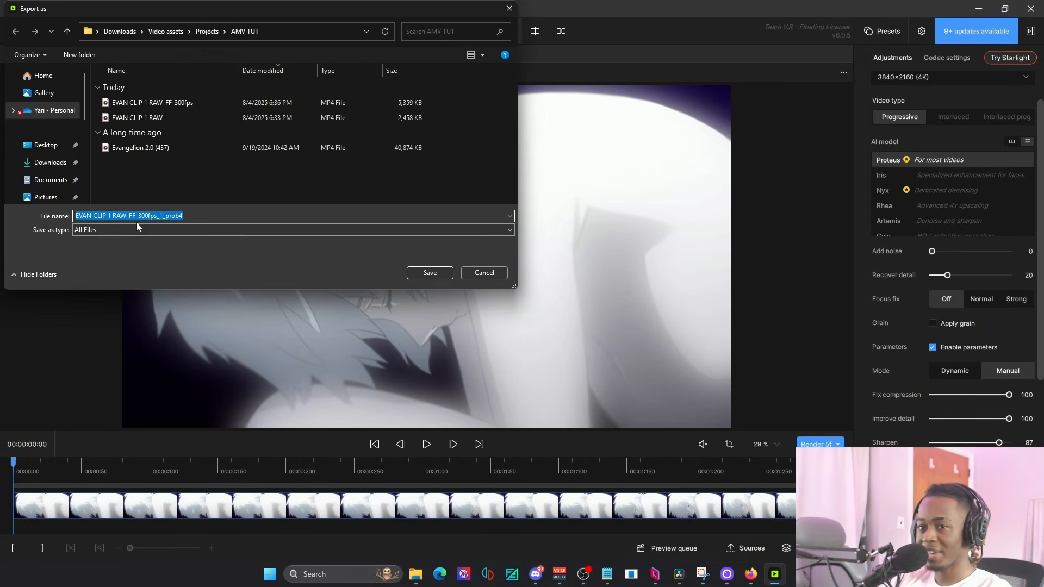
drag(126, 216, 206, 327)
key(BackSpace)
key(BackSpace)
key(BackSpace)
key(BackSpace)
key(BackSpace)
key(BackSpace)
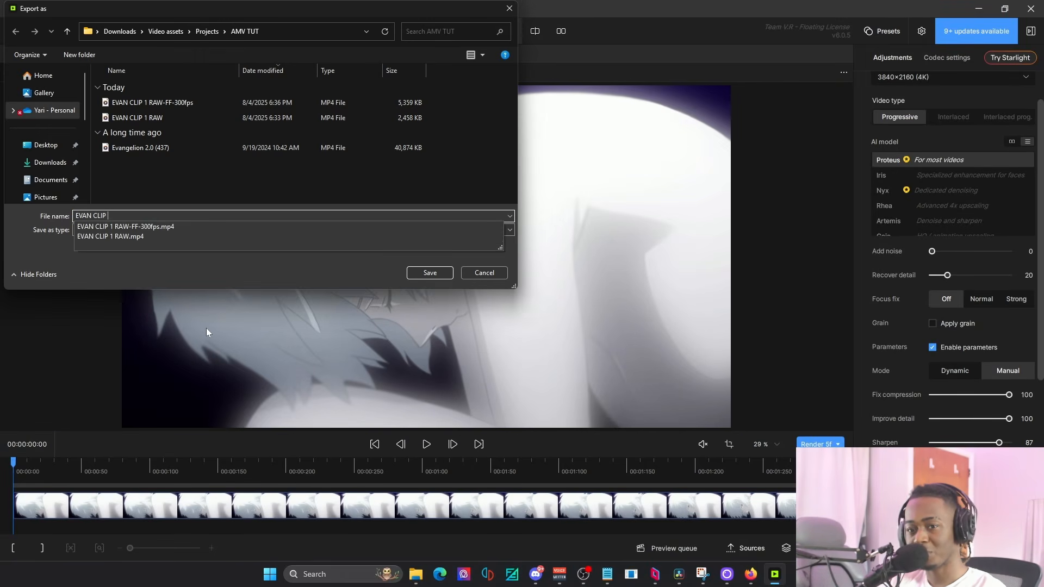
text(4)
key(BackSpace)
text(1 4K300FPS)
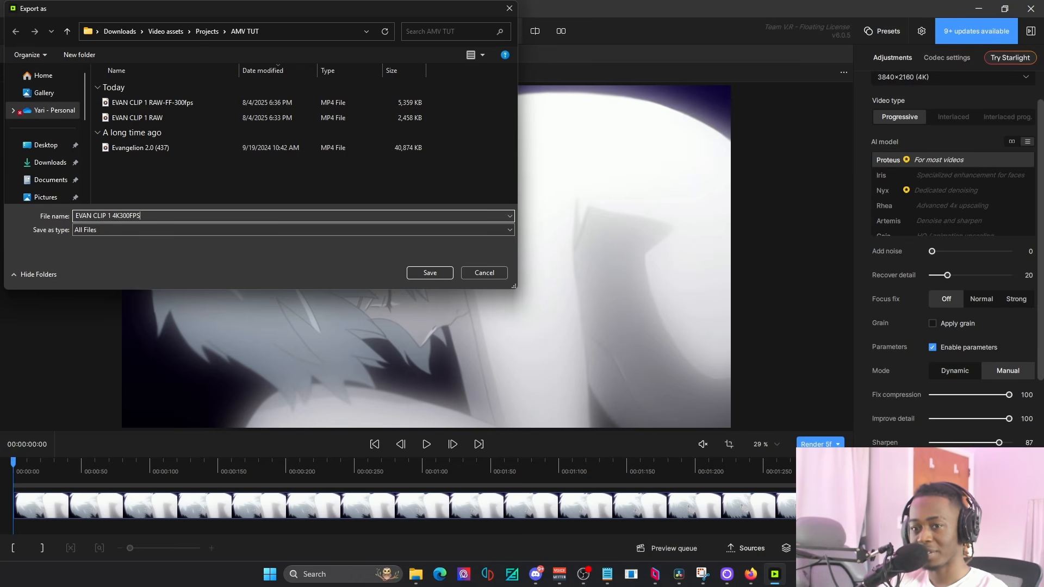
key(Return)
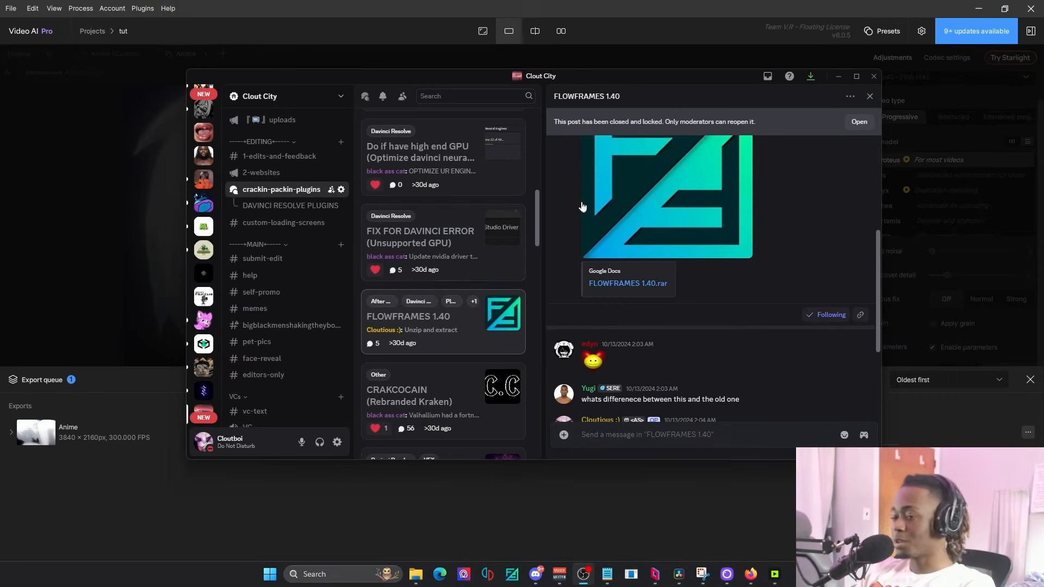
In Discord's crackin-packin-plugins channel, open the TOPAZ AI PACK post and highlight its newest download link.
scroll(381, 223, up, 1)
scroll(380, 223, up, 10)
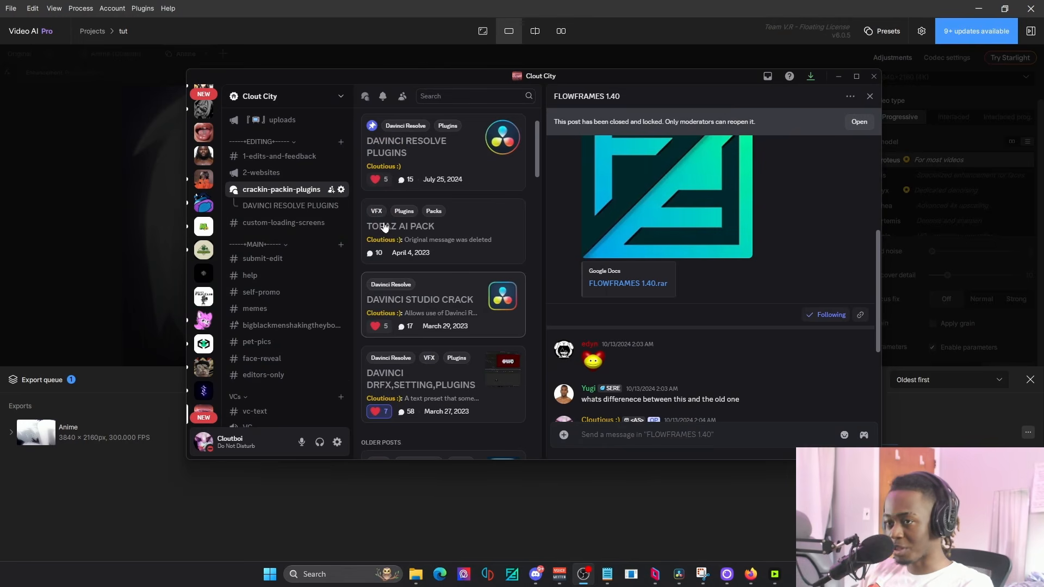
scroll(416, 250, down, 1)
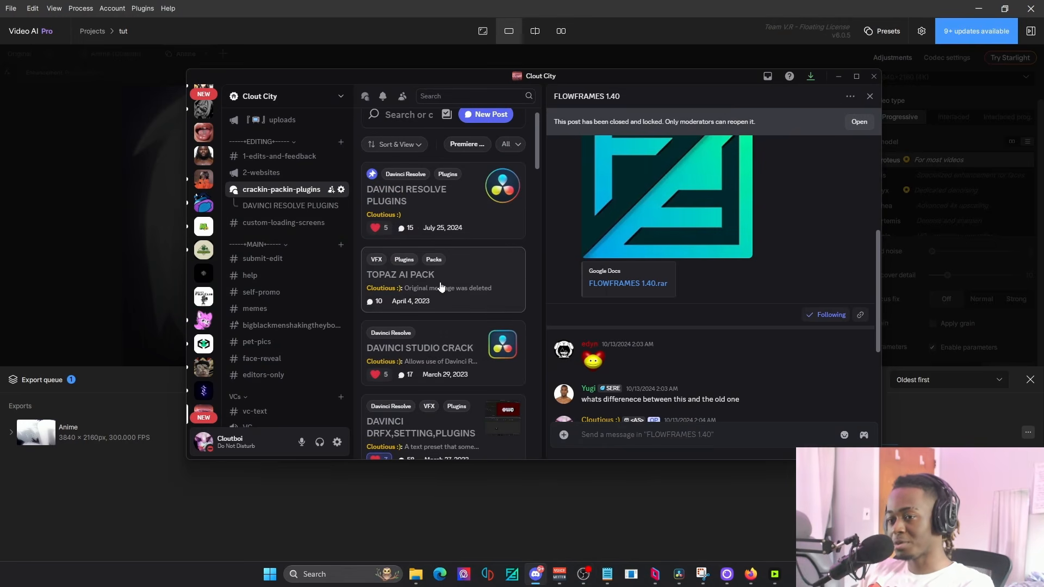
click(472, 291)
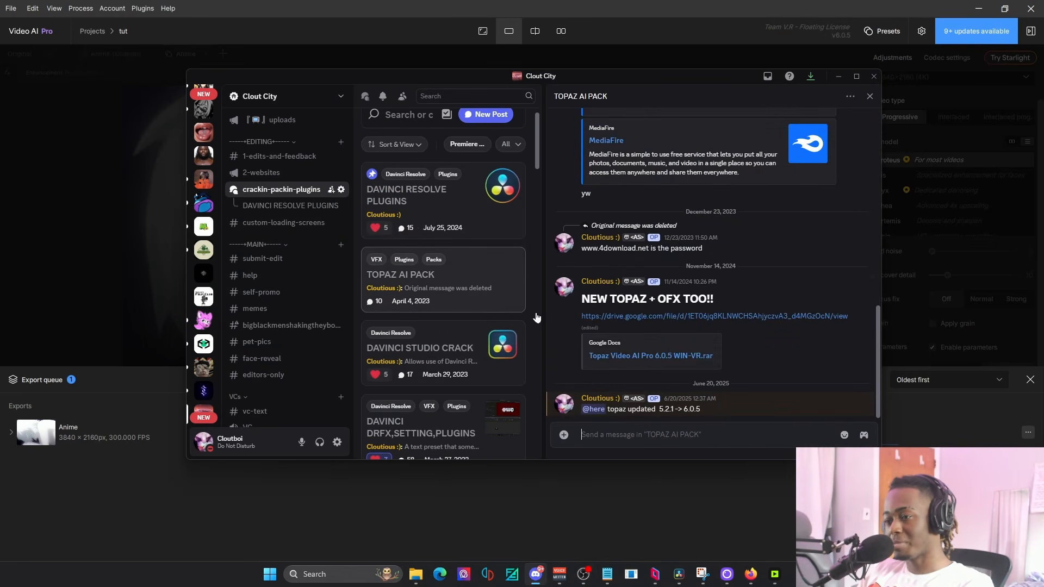
drag(579, 316, 861, 324)
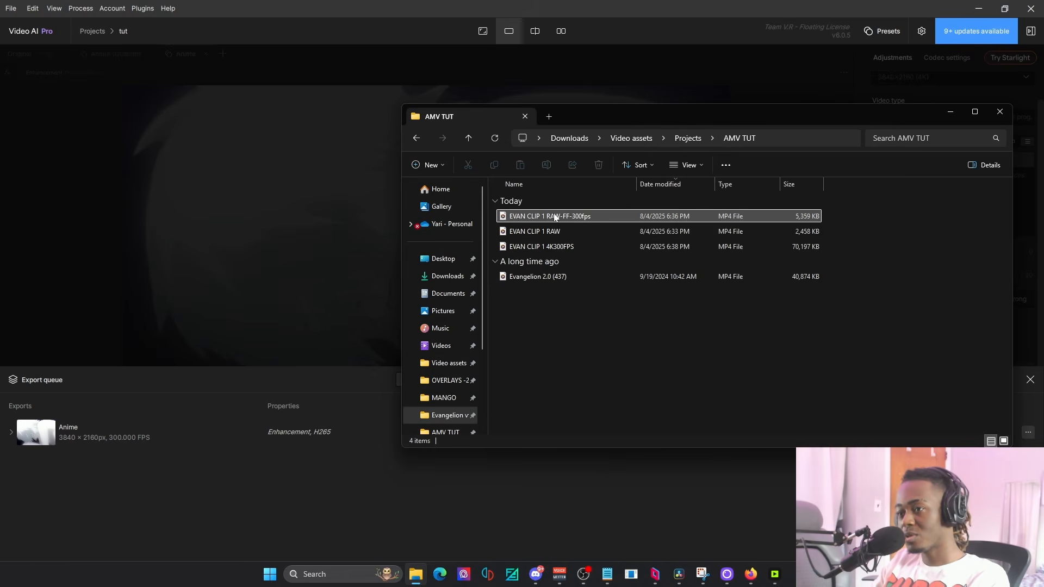
Switch to DaVinci Resolve and place EVAN CLIP 1 4K300FPS from the AMV TUT folder on V2 at the Raw timeline's start.
click(540, 242)
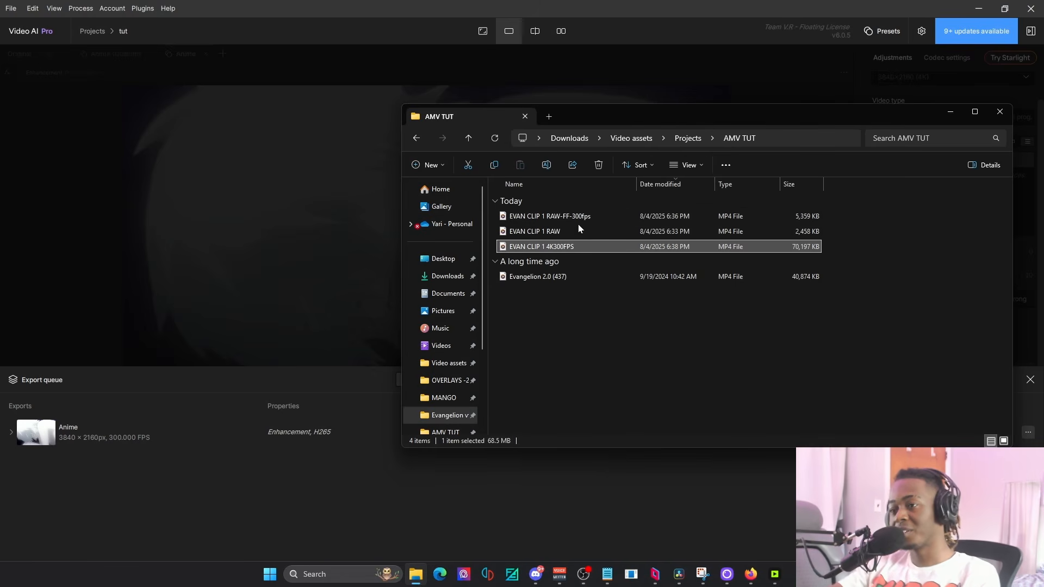
click(674, 577)
key(alt+Tab)
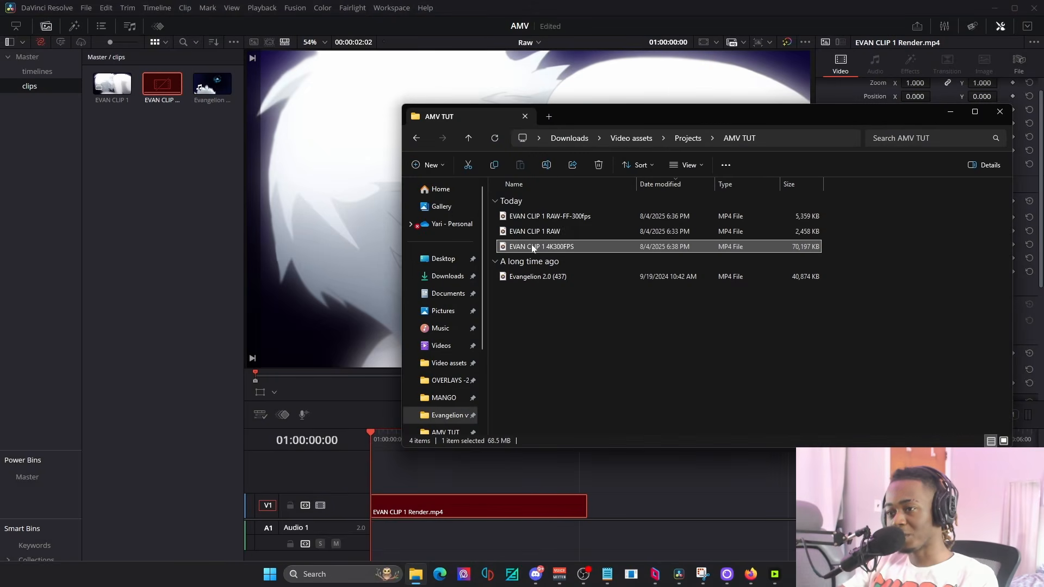
drag(542, 240, 363, 487)
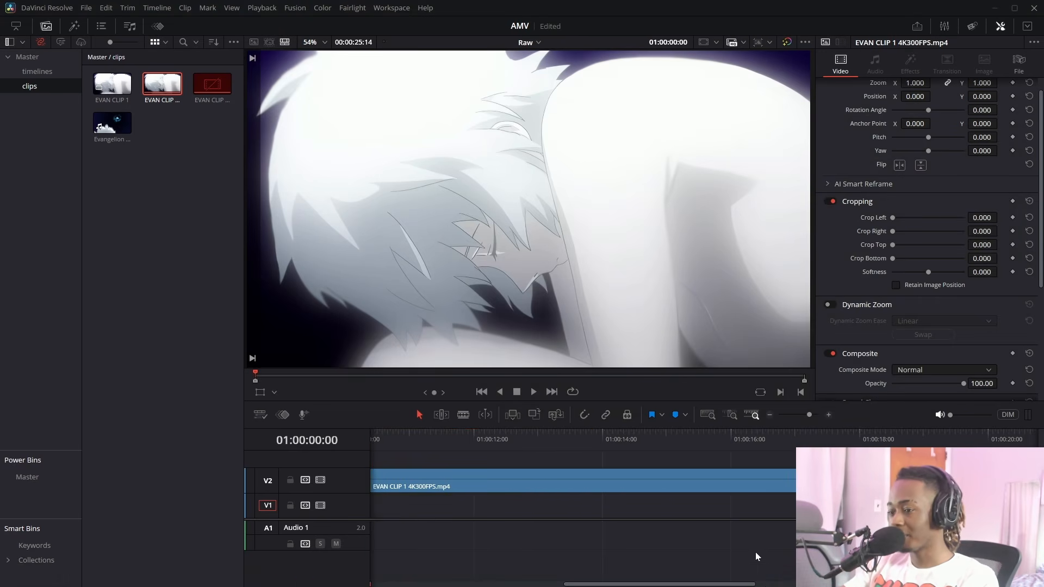
key(space)
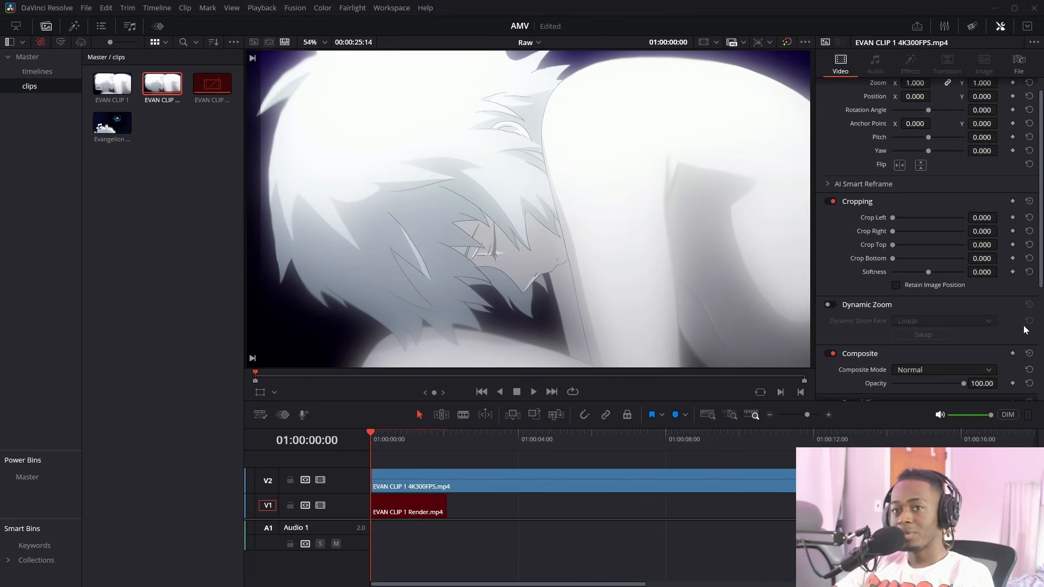
Switch to the MAIN EDIT timeline and place a Fusion Composition effect at the start of V1.
click(539, 44)
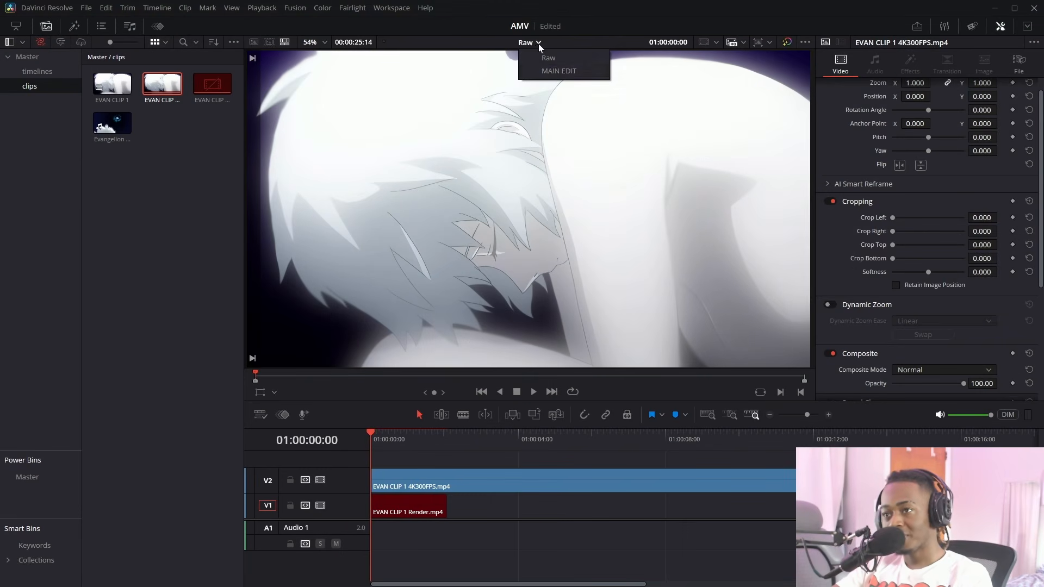
click(548, 71)
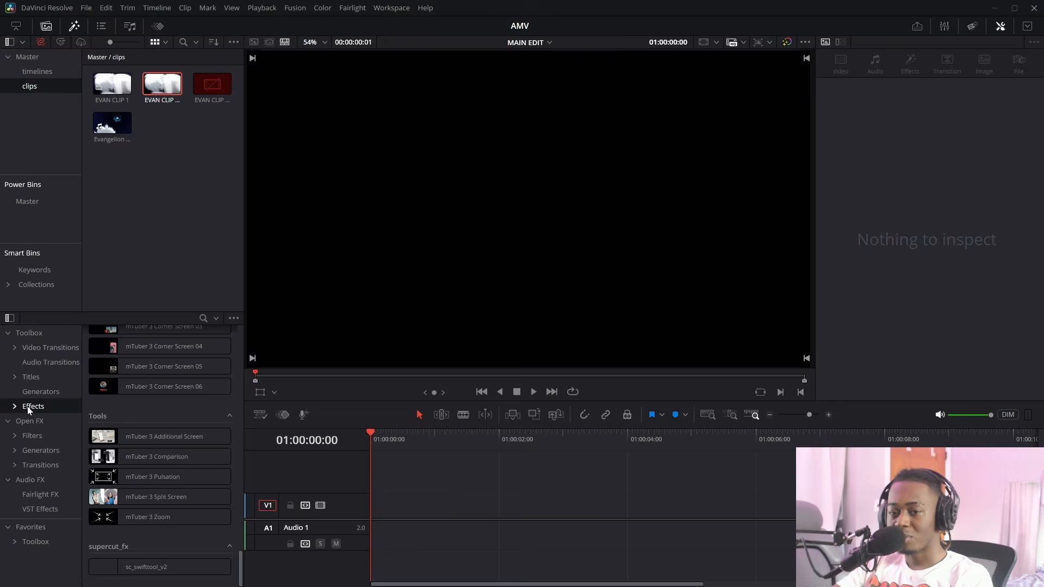
click(73, 29)
click(73, 29)
scroll(136, 416, up, 20)
click(134, 362)
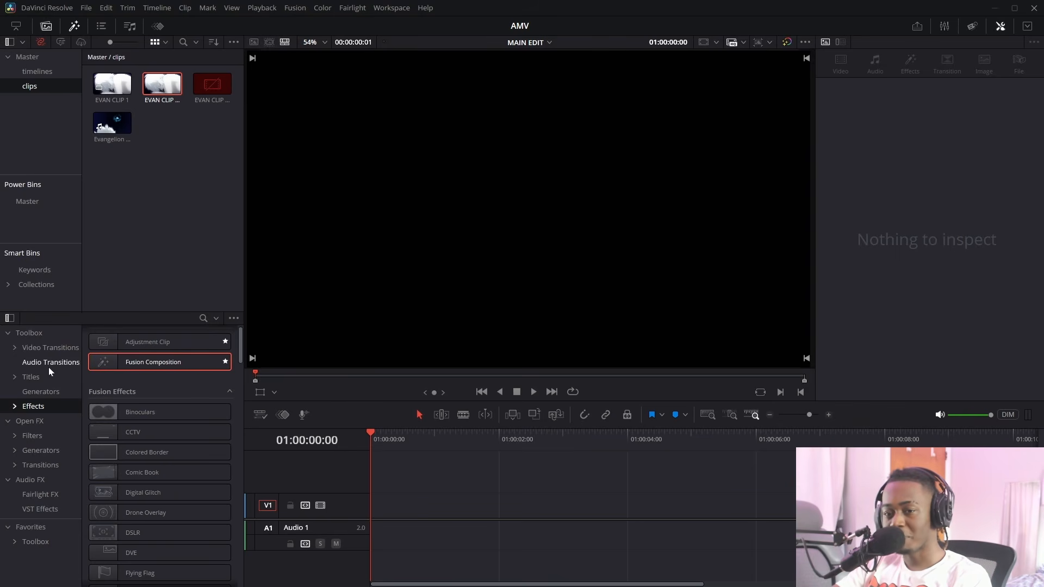
drag(126, 362, 380, 506)
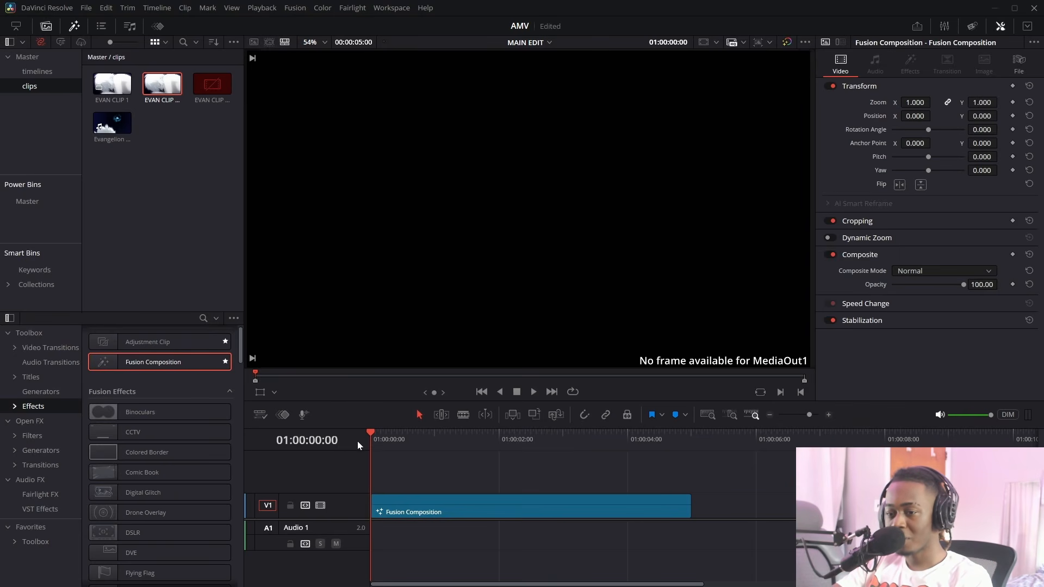
Shorten the Fusion Composition to 1 second 11 frames by splitting it and deleting the remainder.
drag(371, 437, 463, 438)
key(ctrl+b)
click(485, 505)
key(Delete)
Open the Fusion Composition in the Fusion page and bring in EVAN CLIP 1 4K300FPS from the AMV TUT folder, feeding MediaOut1.
click(382, 441)
right_click(414, 510)
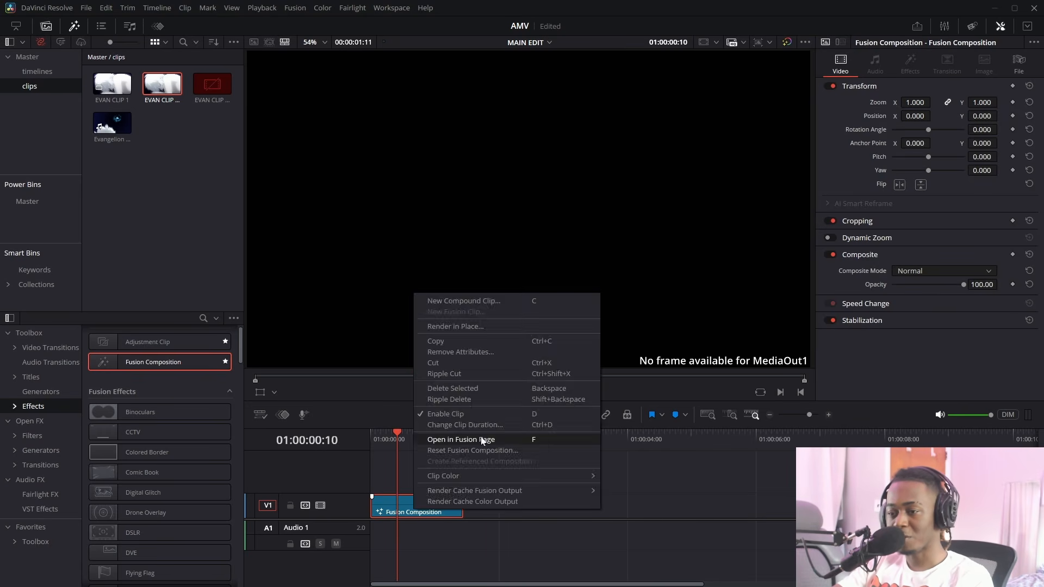
click(446, 438)
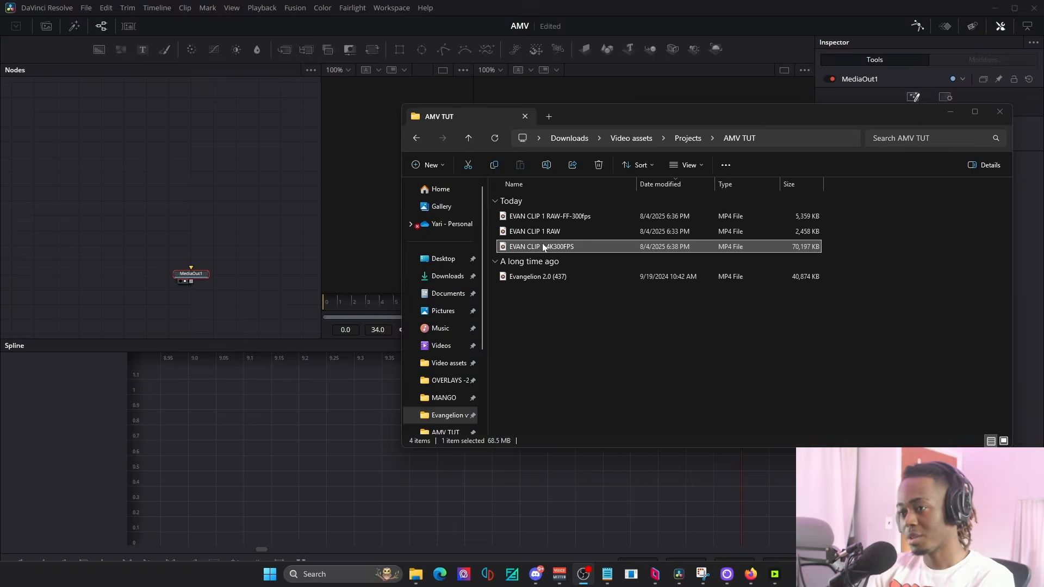
drag(542, 245, 187, 127)
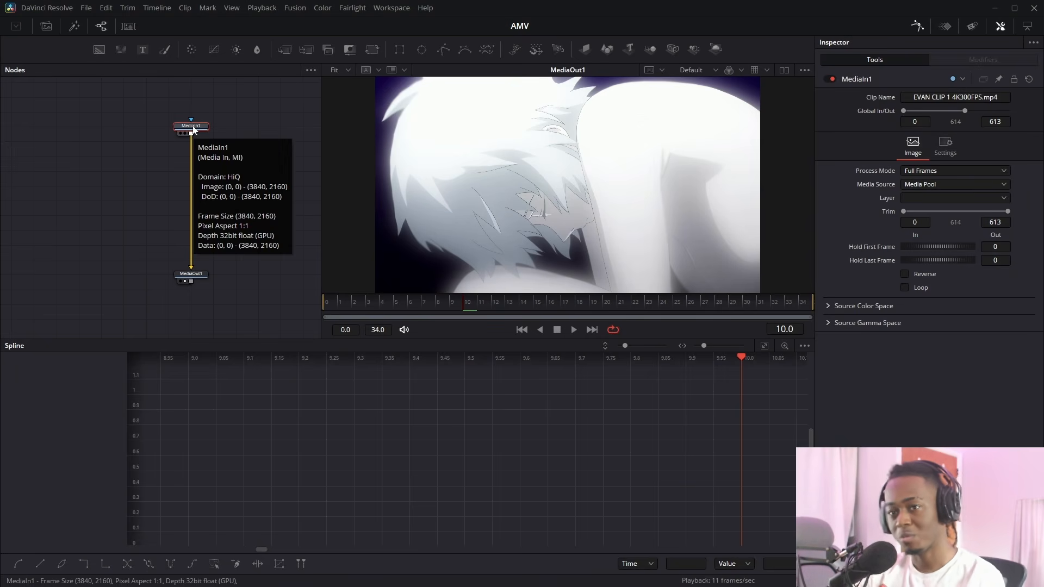
Add a TimeStretcher node between MediaIn1 and MediaOut1.
key(shift+space)
text(easy)
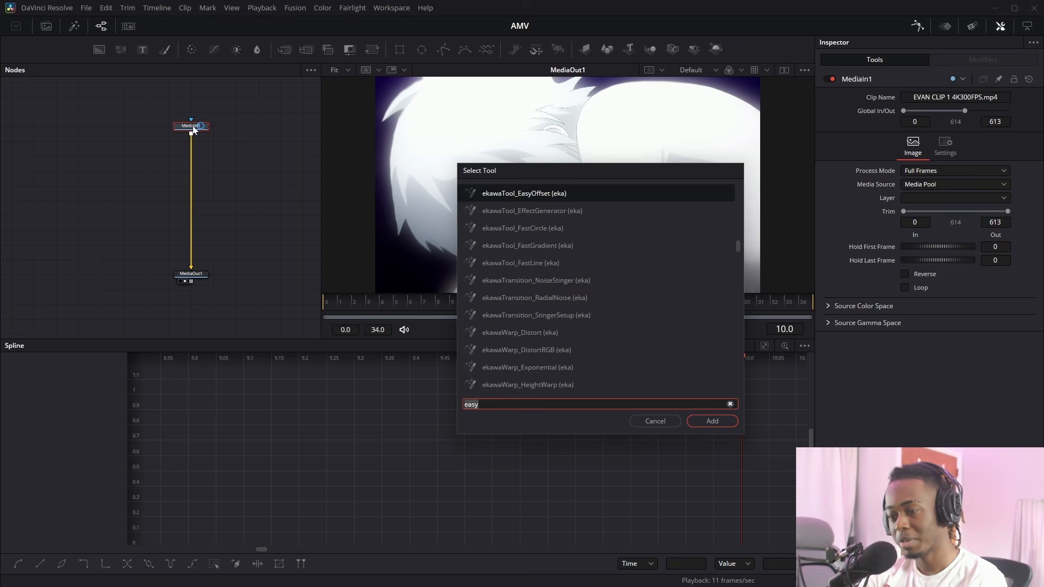
text(tst)
key(Return)
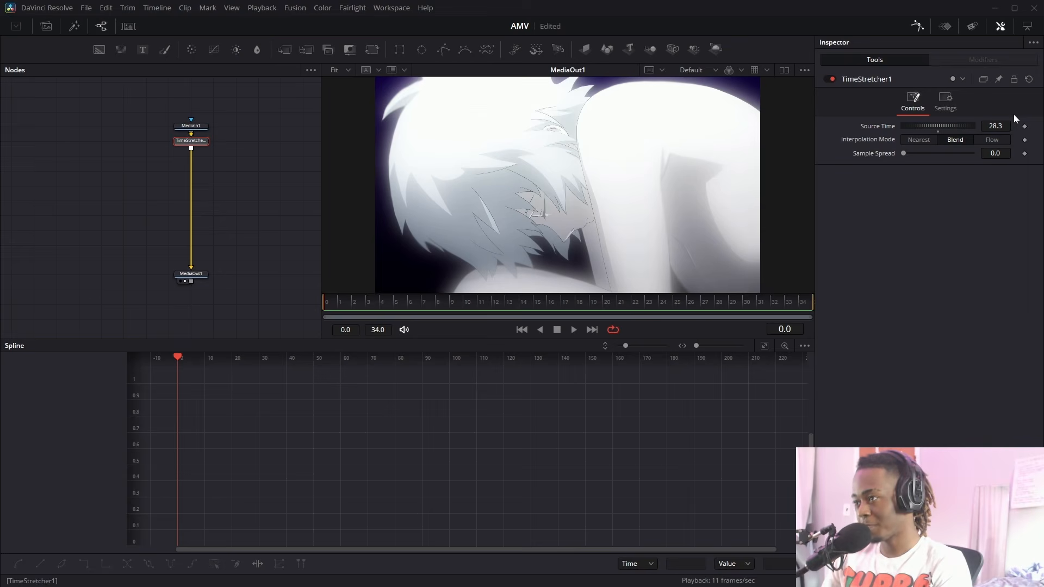
Reset the TimeStretcher node and keyframe its Source Time at 0.0 on frame 0.
click(1028, 82)
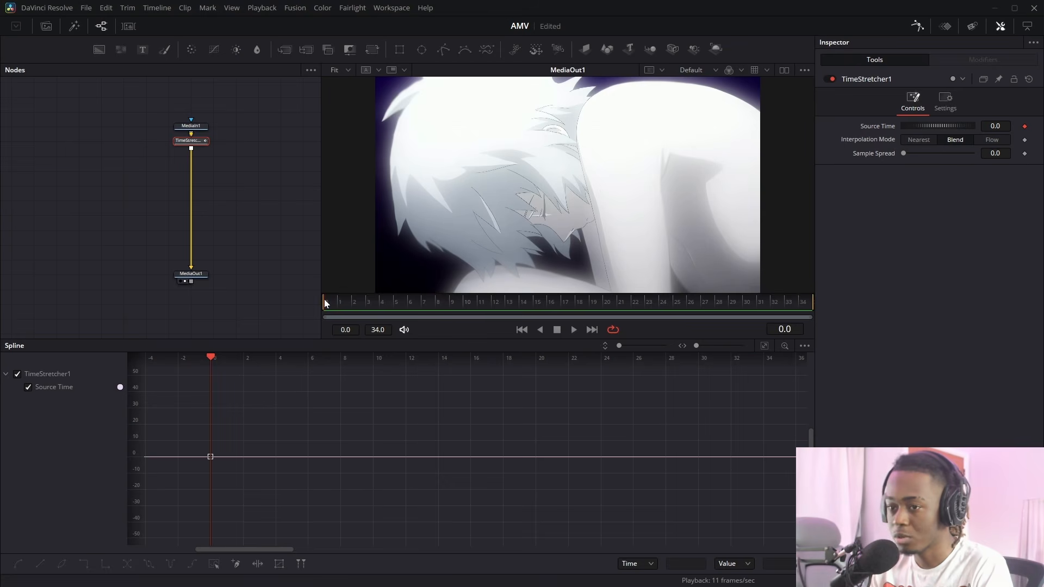
drag(339, 303, 184, 310)
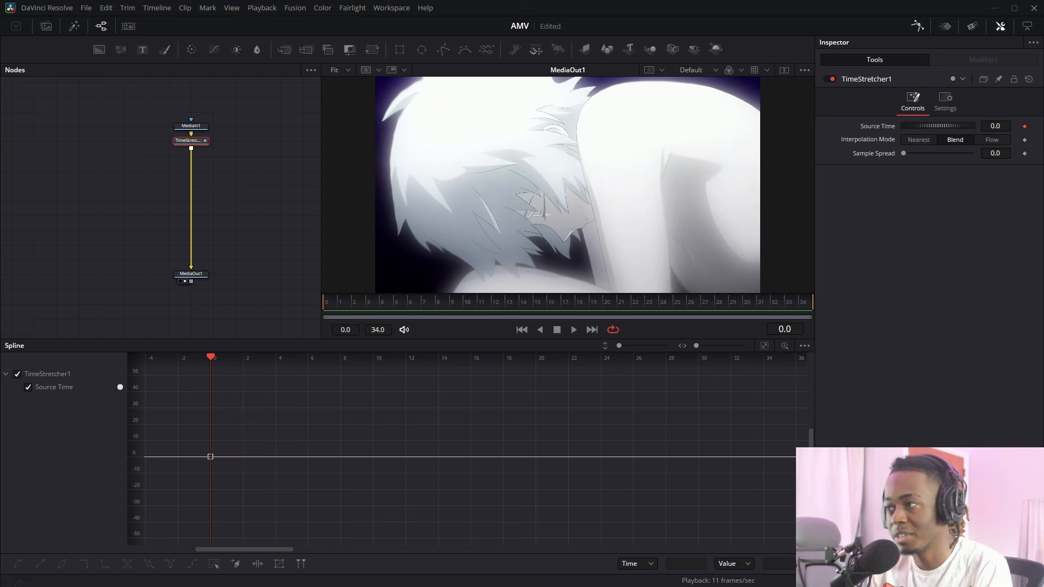
drag(357, 302, 123, 303)
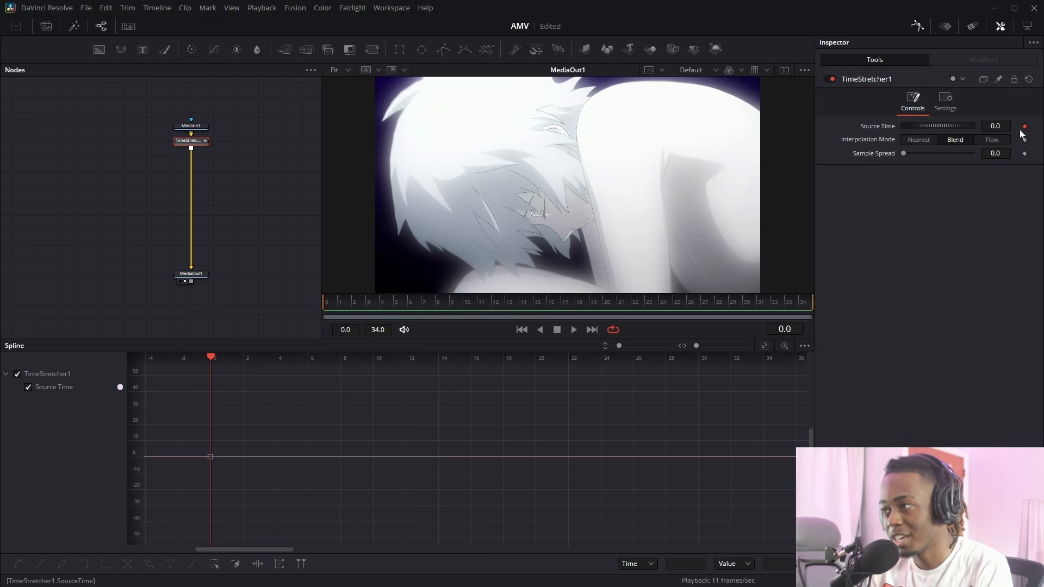
Keyframe the TimeStretcher's Source Time at 250.0 on frame 0 and 333.3 on frame 34.
drag(905, 125, 967, 126)
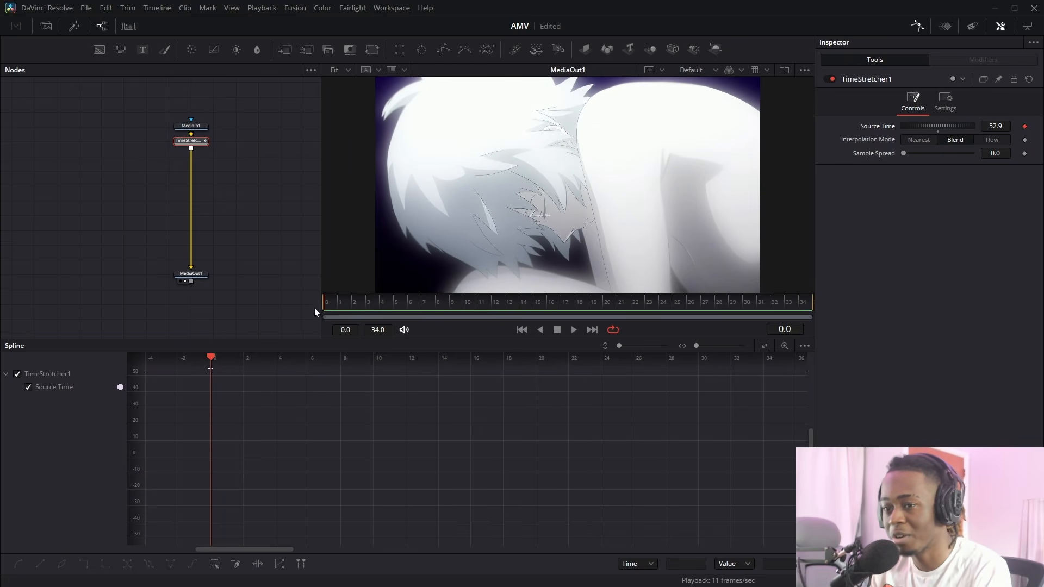
click(466, 308)
drag(466, 308, 477, 304)
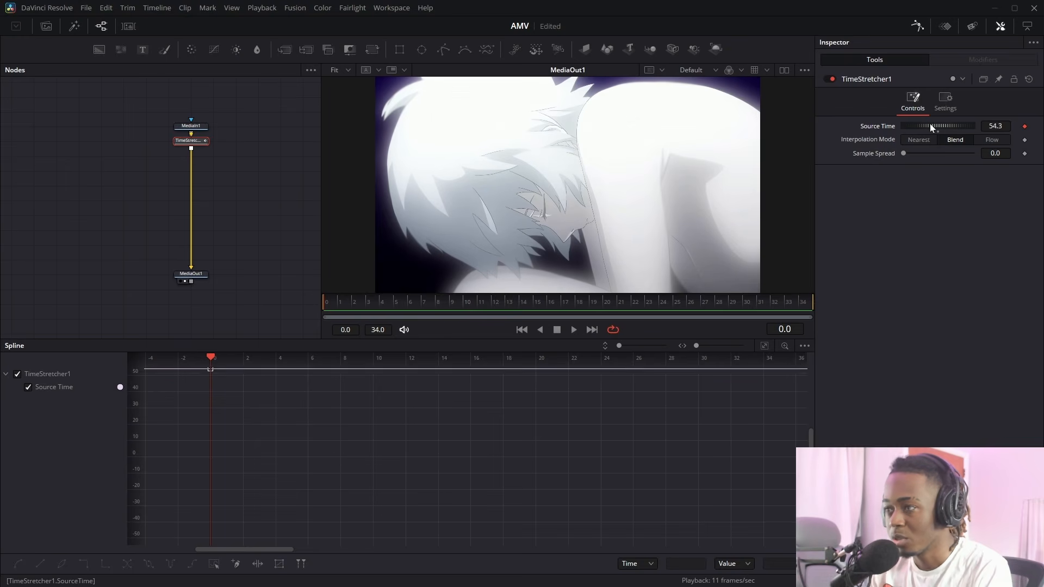
drag(932, 125, 866, 126)
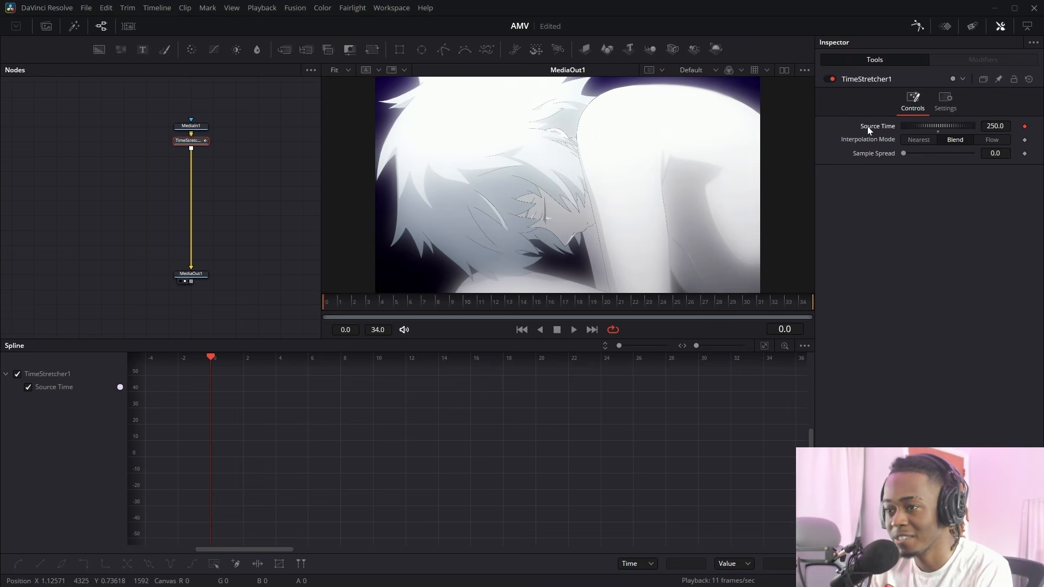
drag(369, 301, 787, 303)
drag(916, 126, 970, 154)
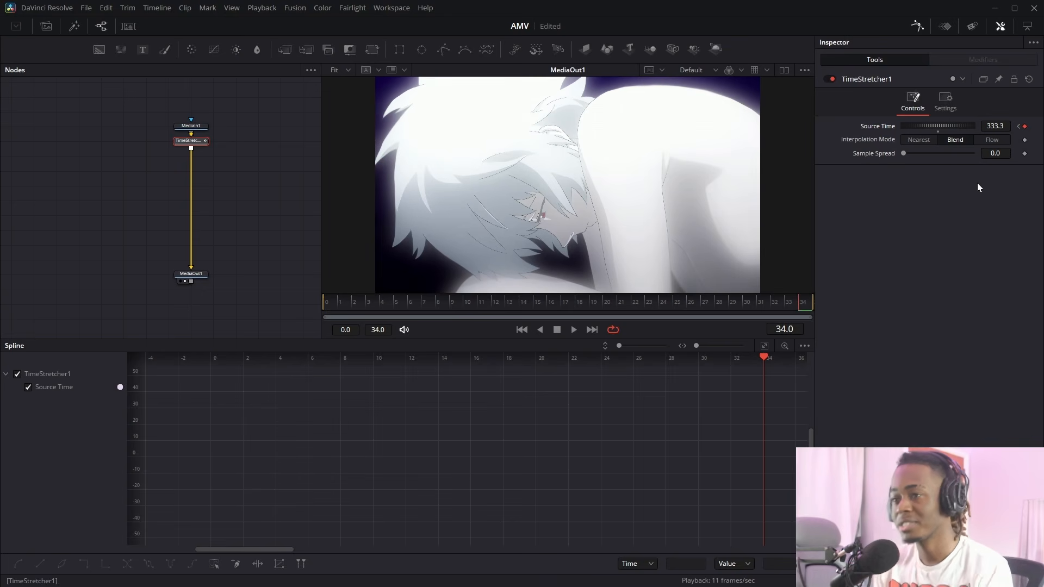
Shape the Source Time spline with its keyframe handles so it rises steeply at the start and eases out towards frame 34.
click(915, 27)
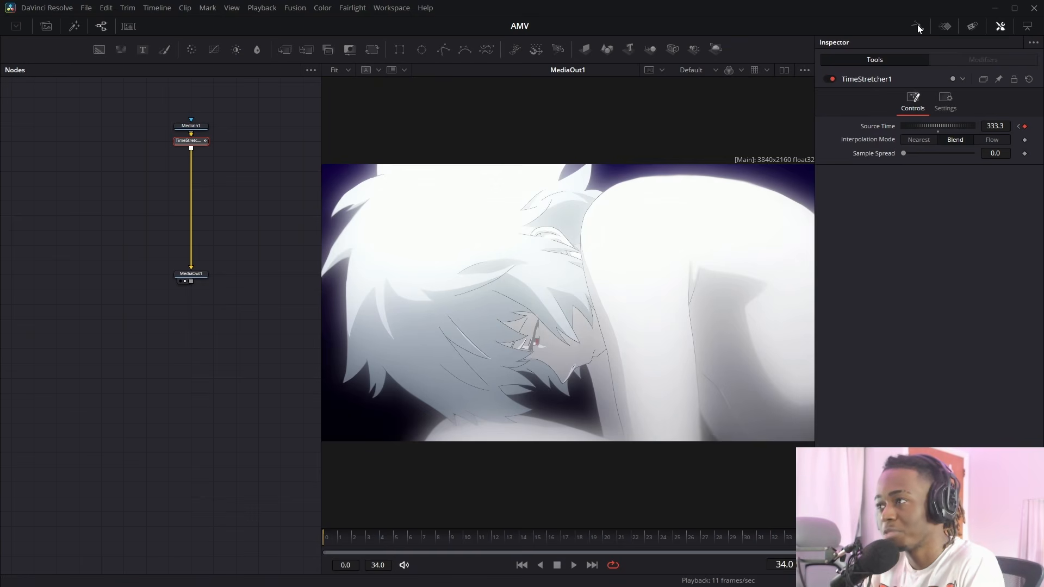
click(918, 25)
click(71, 385)
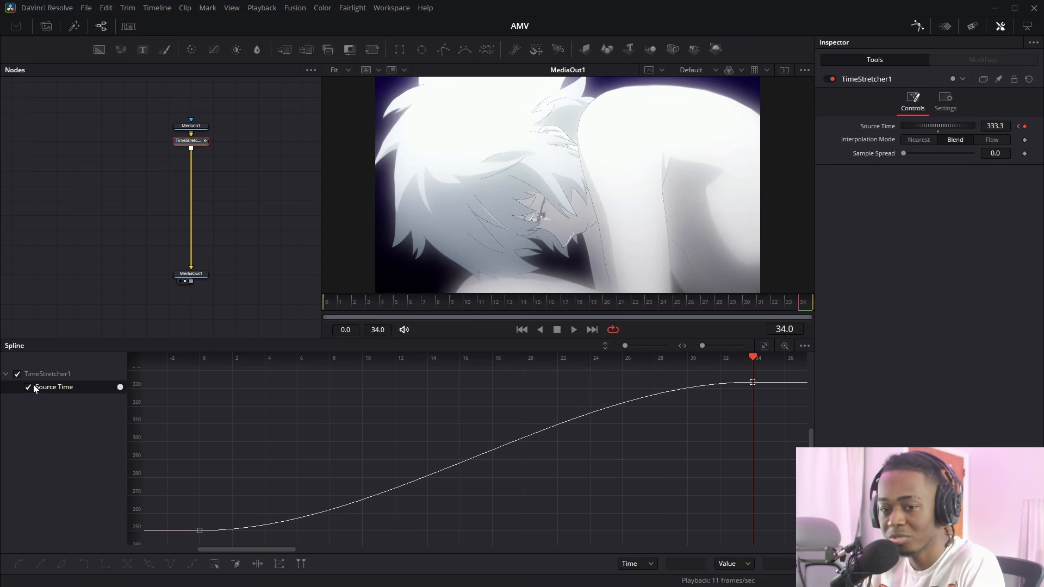
key(ctrl+a)
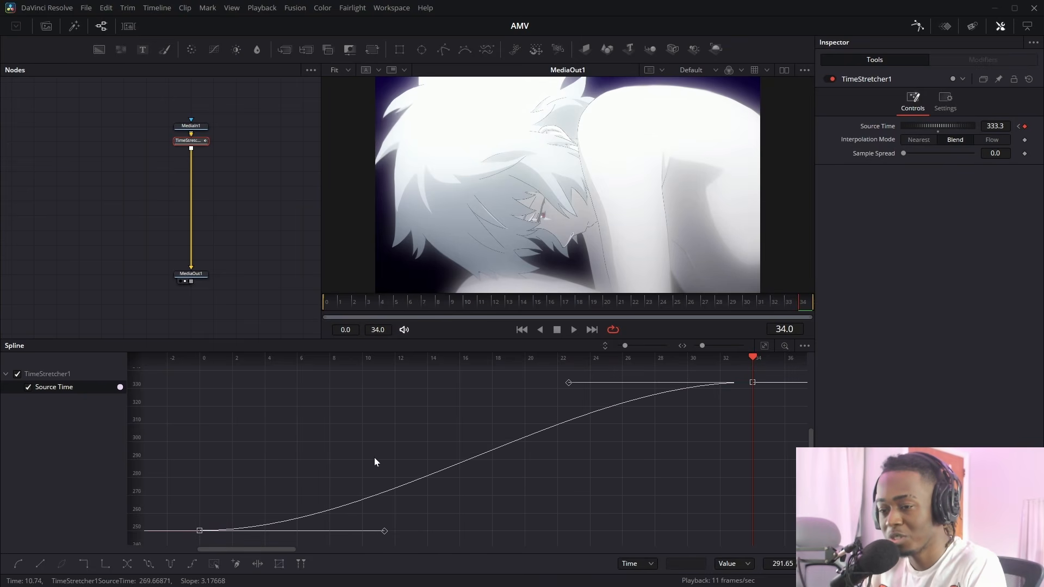
drag(384, 530, 263, 382)
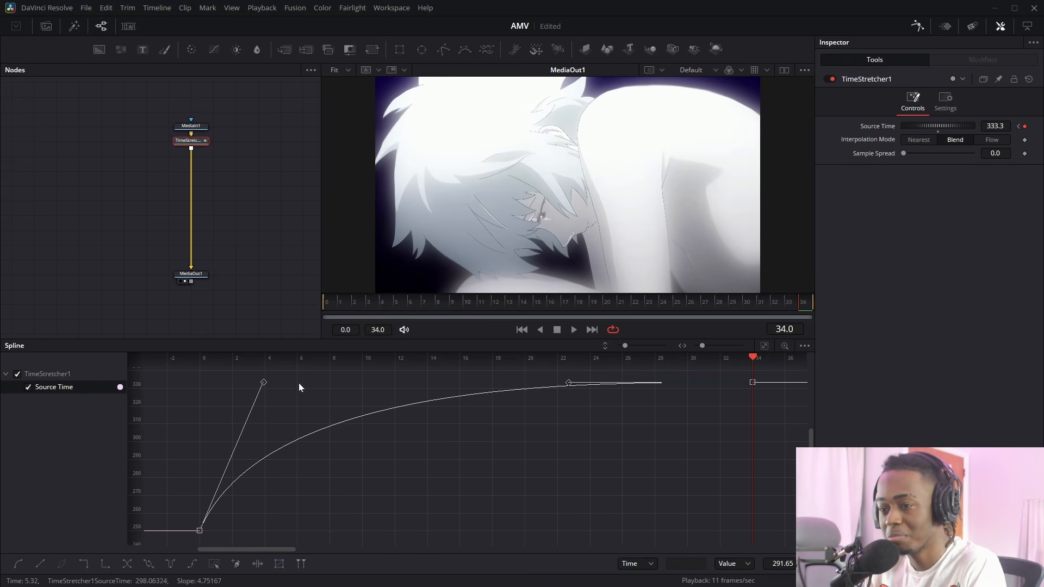
drag(556, 390, 233, 398)
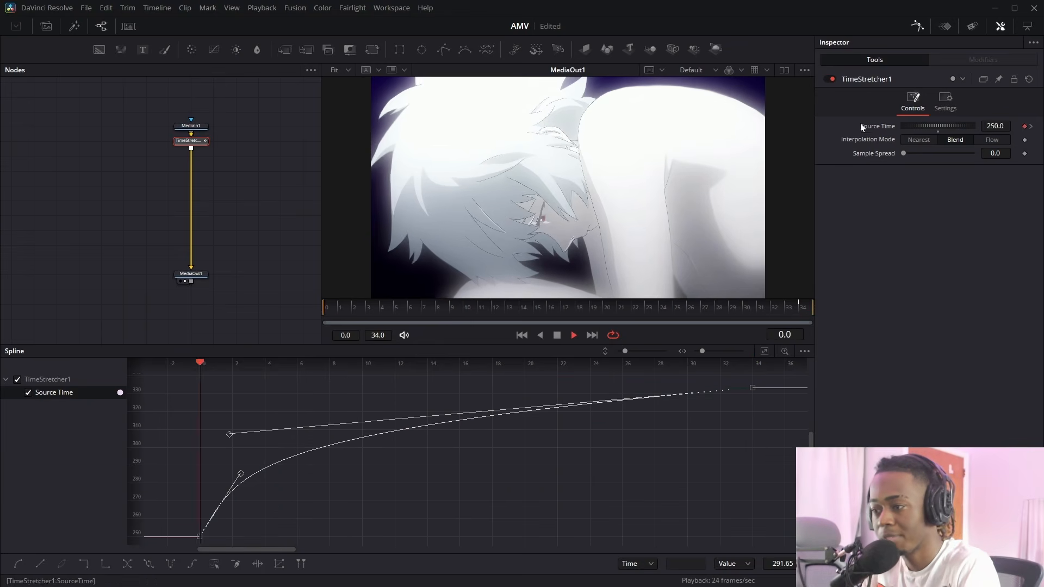
Hide the Spline editor, open Fusion Settings and examine the auto smooth options for Splines and the Spline Editor options.
click(914, 26)
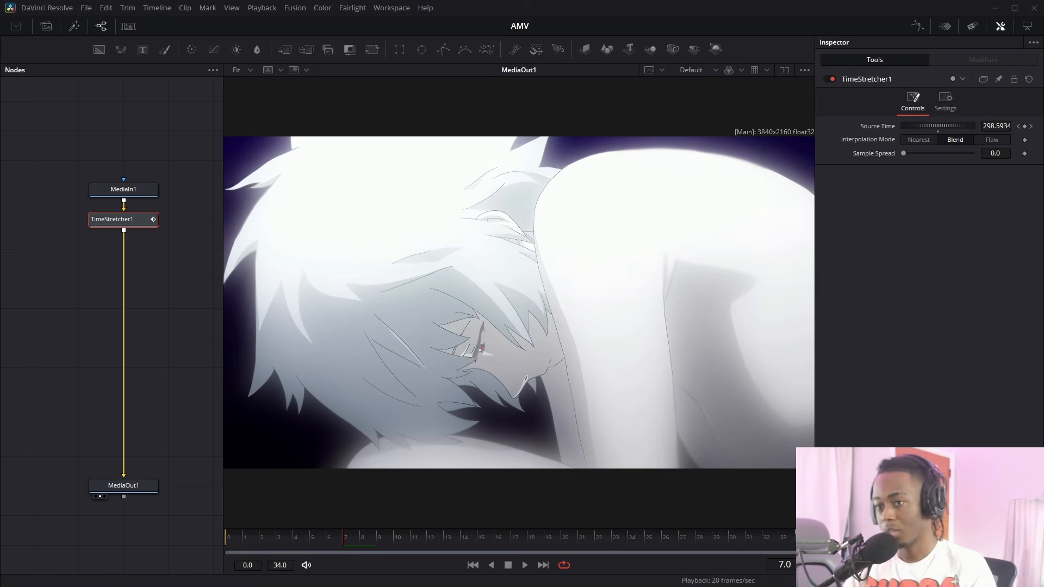
click(394, 9)
click(396, 8)
click(293, 10)
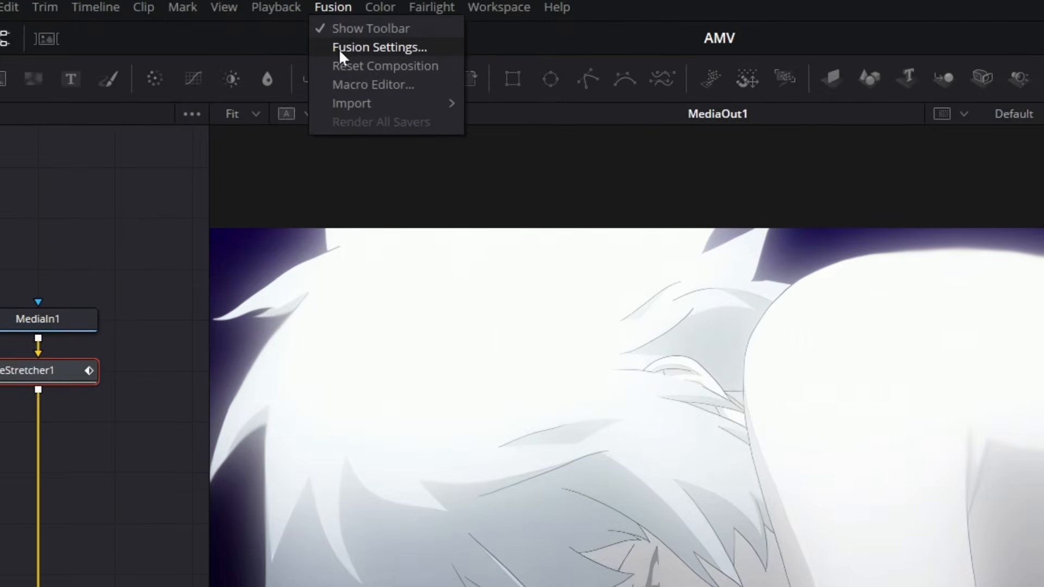
click(333, 45)
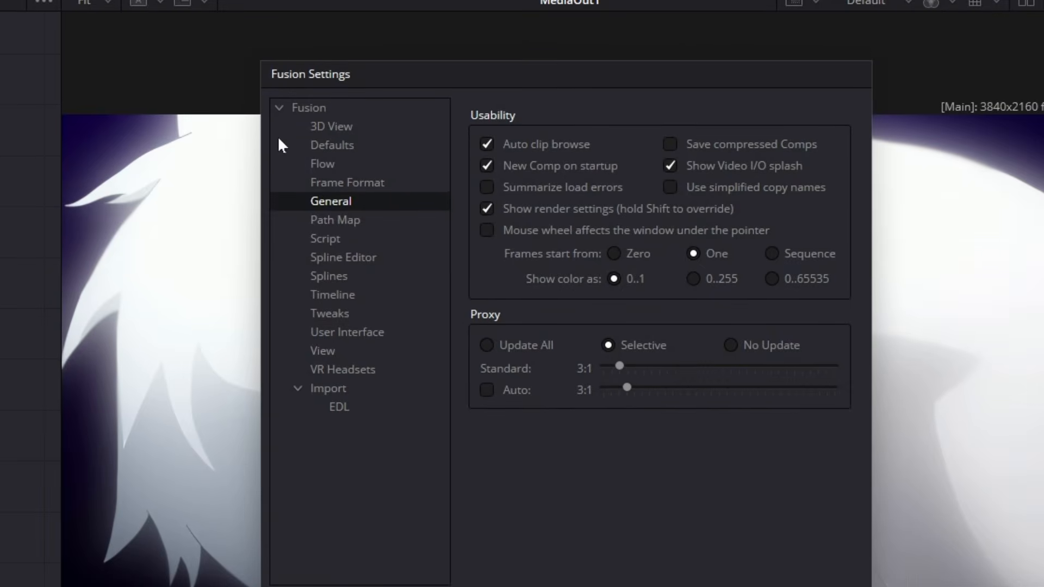
click(320, 277)
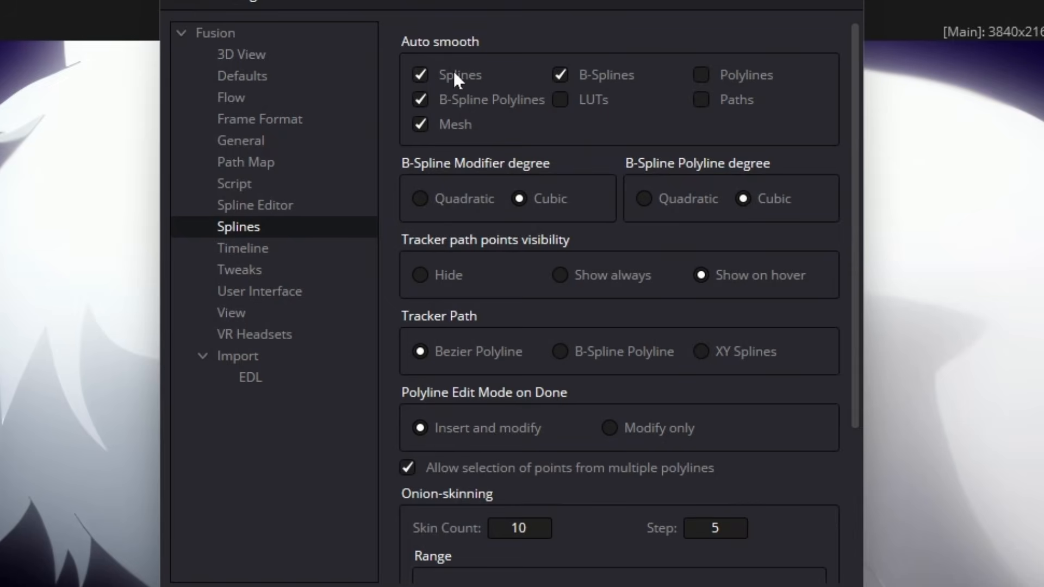
click(267, 206)
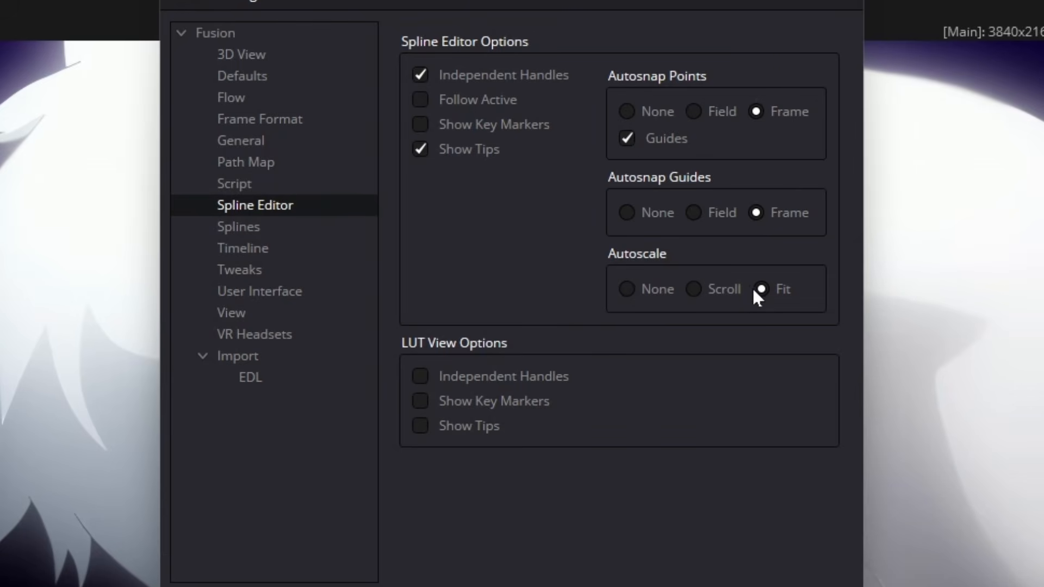
Demonstrate the User Interface grab distance range and set it to 20 pixels.
click(244, 293)
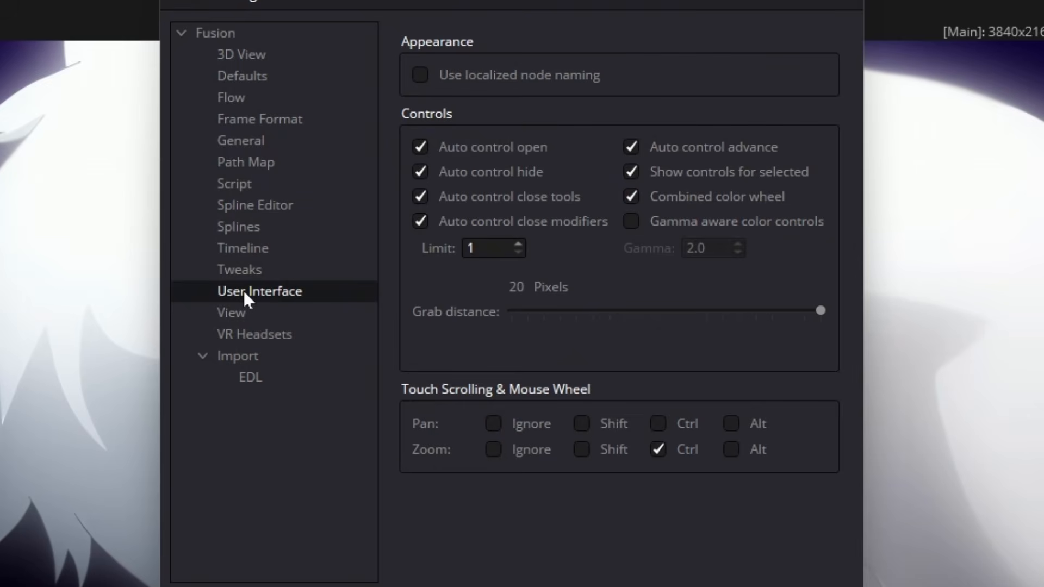
drag(820, 310, 497, 313)
drag(820, 311, 1025, 363)
In the Flow settings, set the pipe grab distance to 10 pixels and the link grab distance to 20 pixels, and close Fusion Settings.
click(290, 99)
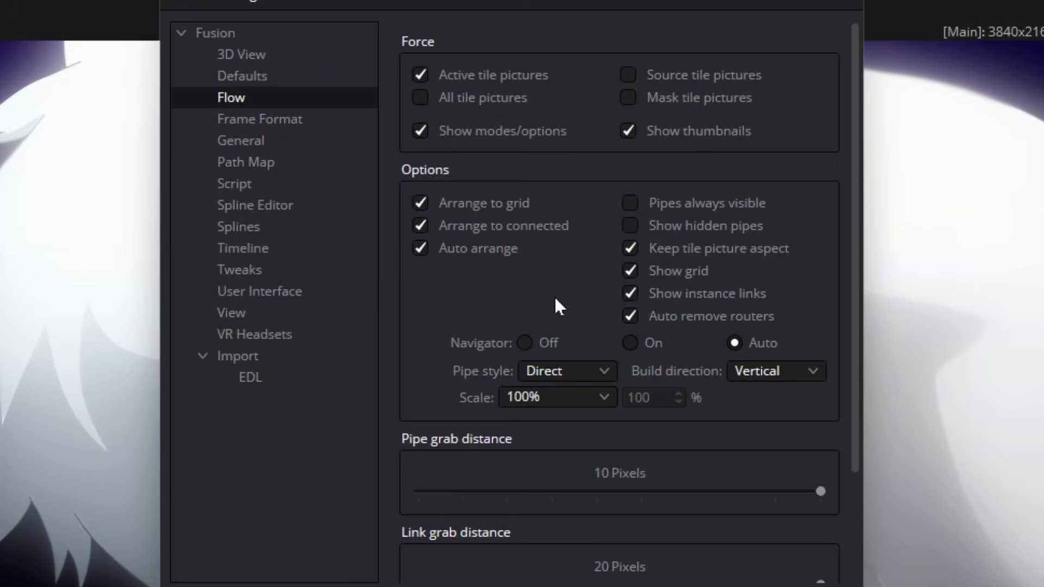
scroll(555, 298, down, 3)
click(687, 374)
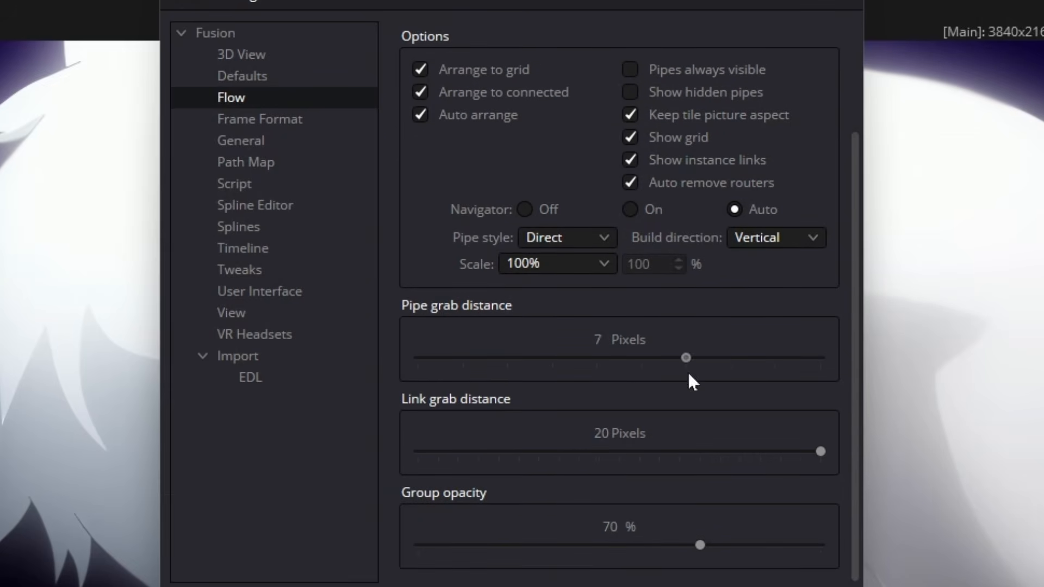
drag(691, 380, 927, 382)
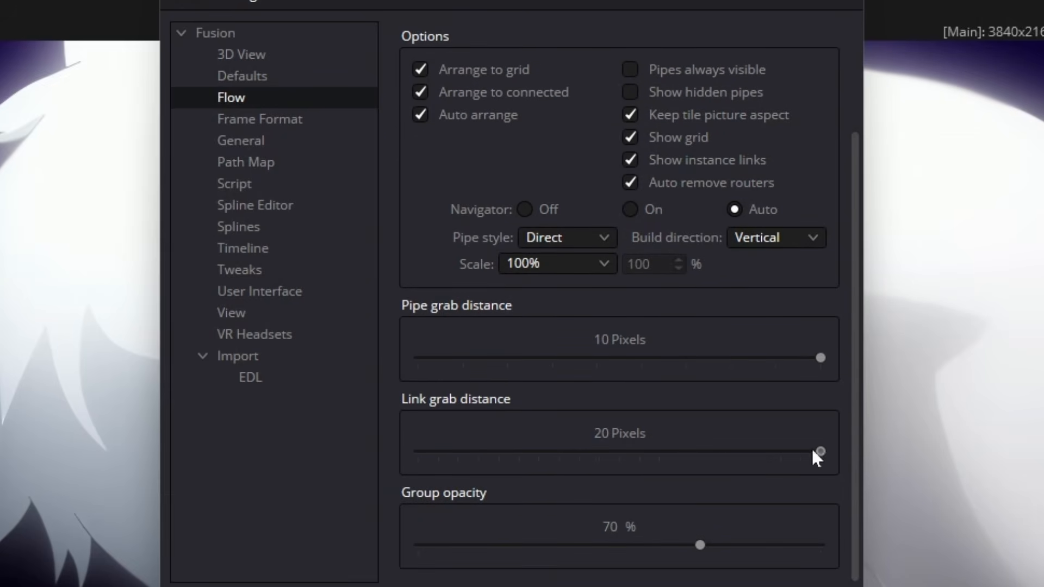
drag(817, 455, 871, 492)
click(673, 452)
drag(780, 452, 936, 470)
key(Escape)
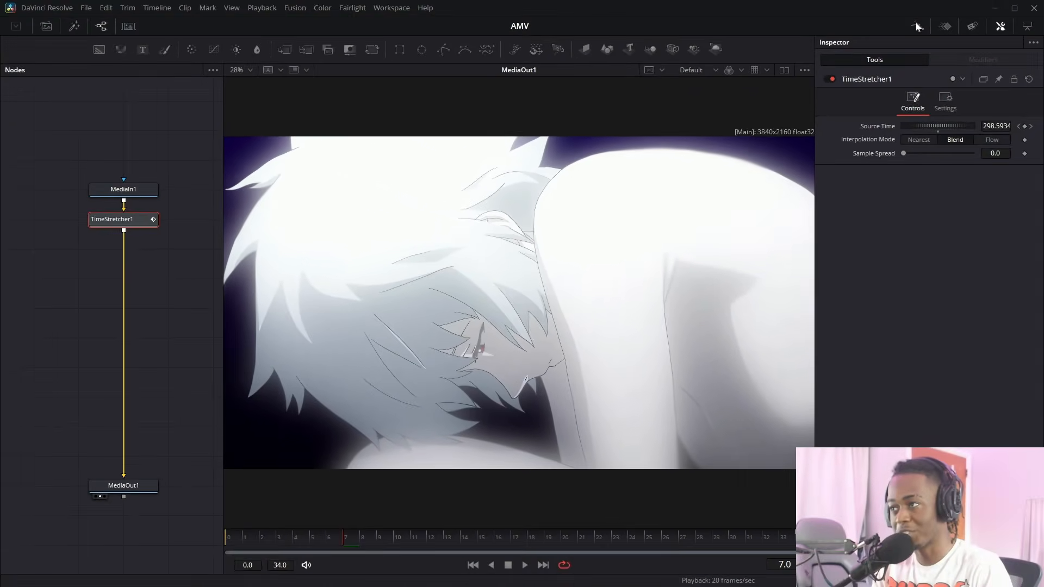
Redisplay the Spline editor, nudge the frame 34 keyframe's handle on the Source Time curve, undo it, and select the TimeStretcher node.
click(917, 26)
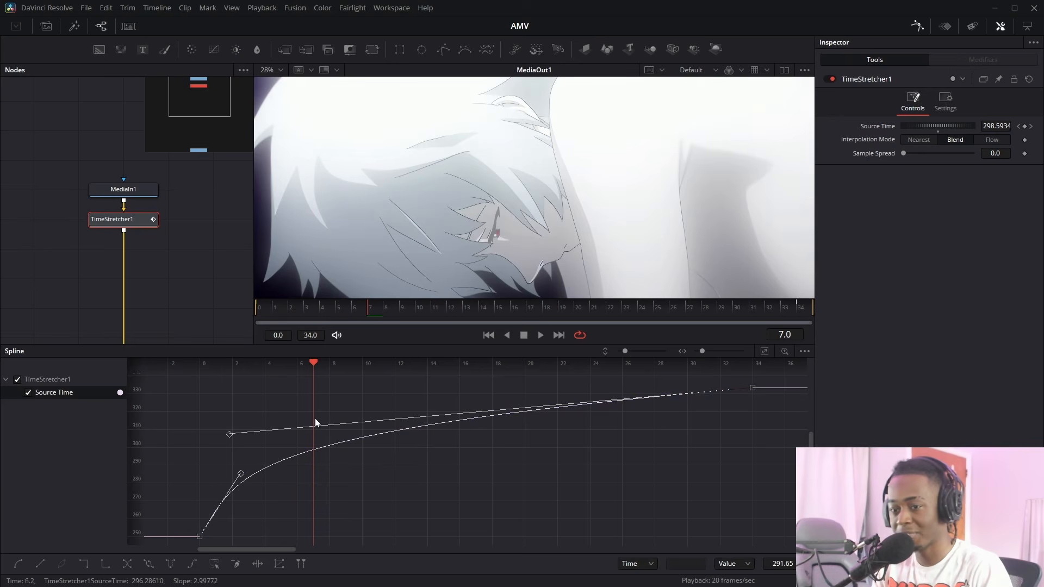
mouse_move(230, 435)
mouse_down()
mouse_move(163, 422)
mouse_move(233, 438)
mouse_up()
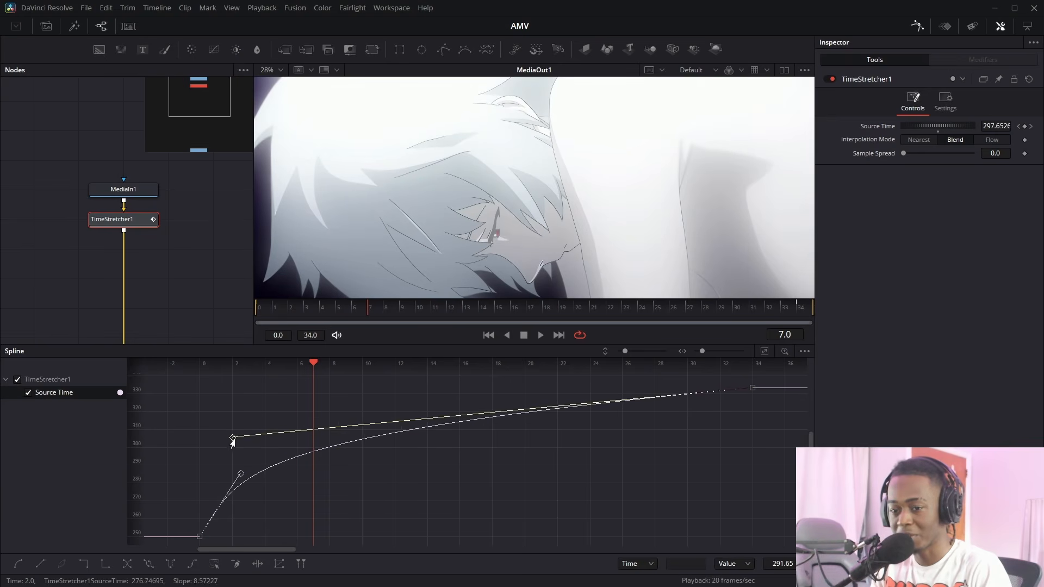
key(ctrl+z)
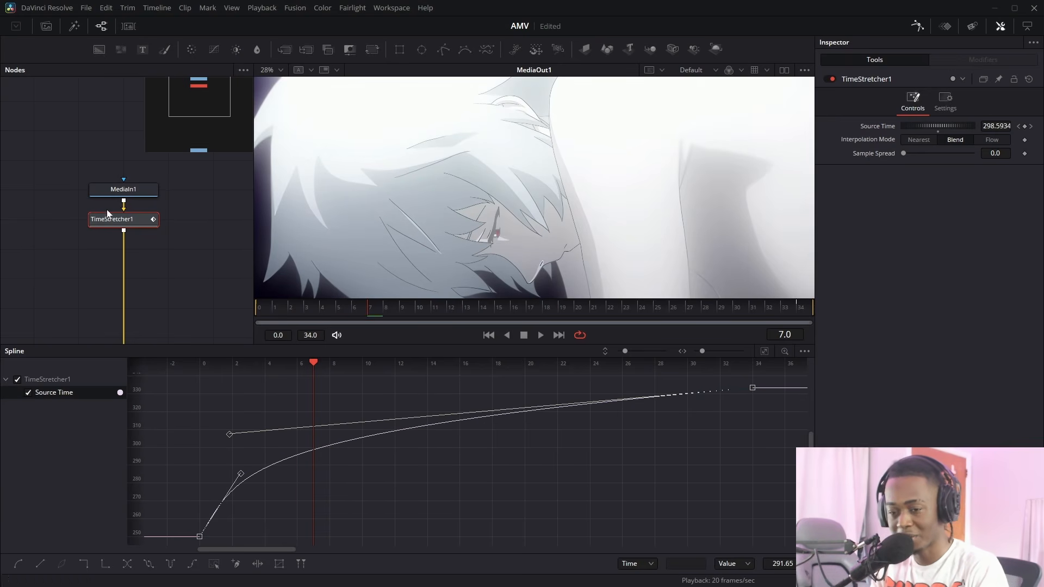
click(133, 219)
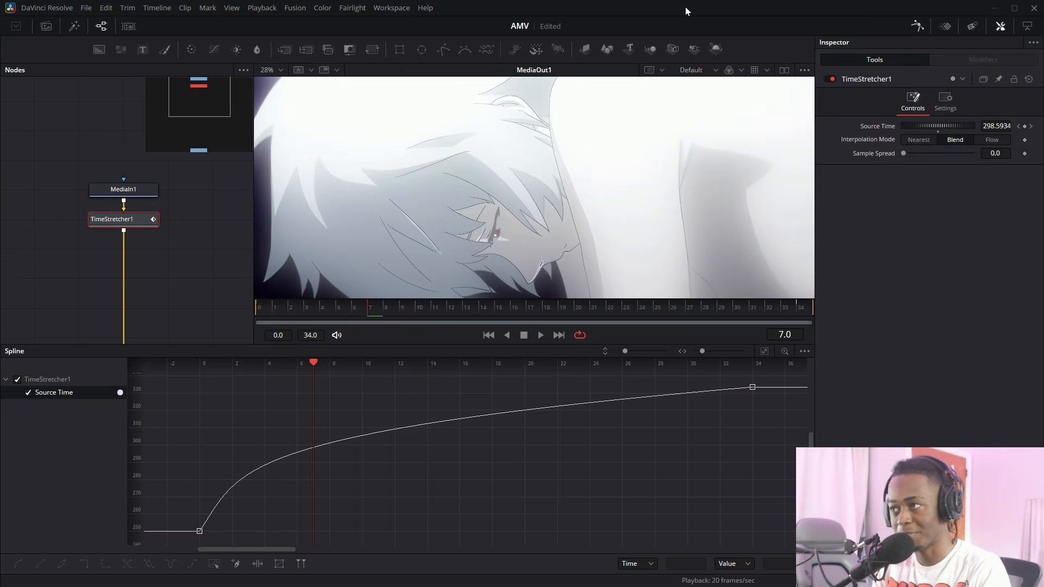
Hide the Spline editor, switch to the browser and locate the Reactor-Installer.lua download on the Reactor 3 Release Announcement page.
click(917, 26)
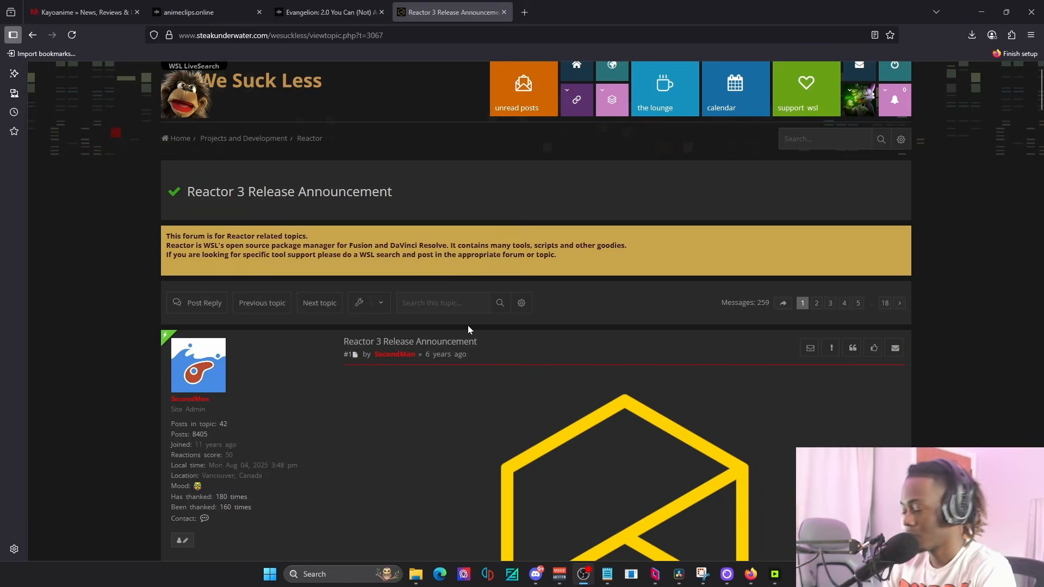
scroll(451, 323, down, 3)
scroll(437, 326, down, 12)
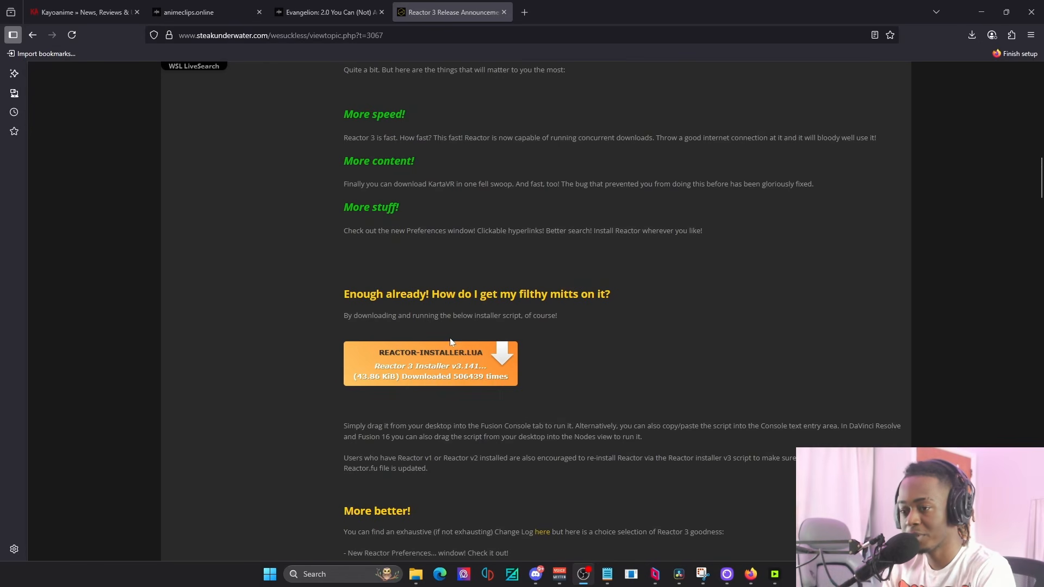
click(364, 359)
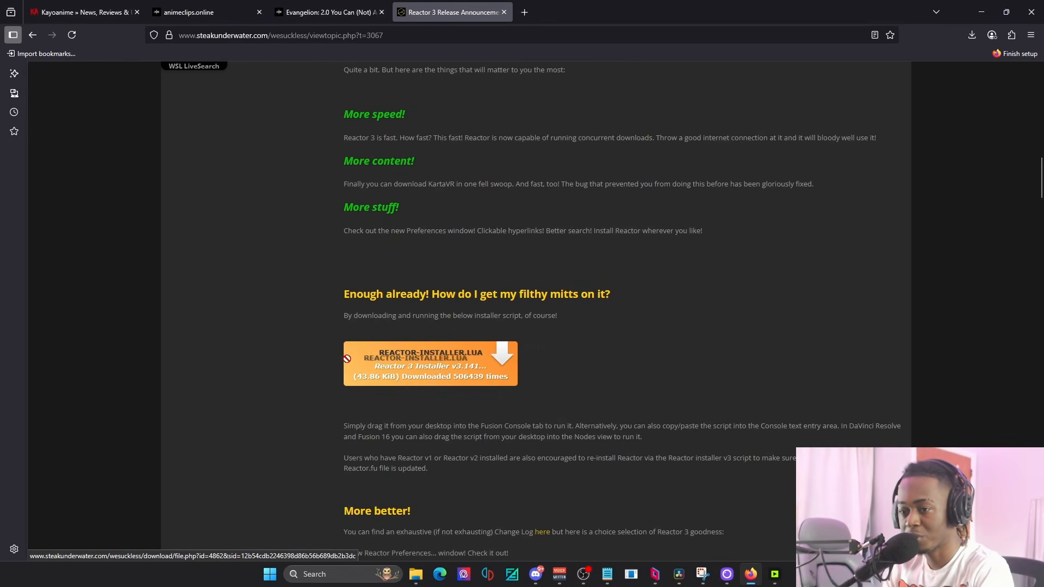
Return to DaVinci Resolve, bring Reactor_Installer.lua from Downloads into the Fusion node graph, and install and launch Reactor.
click(980, 13)
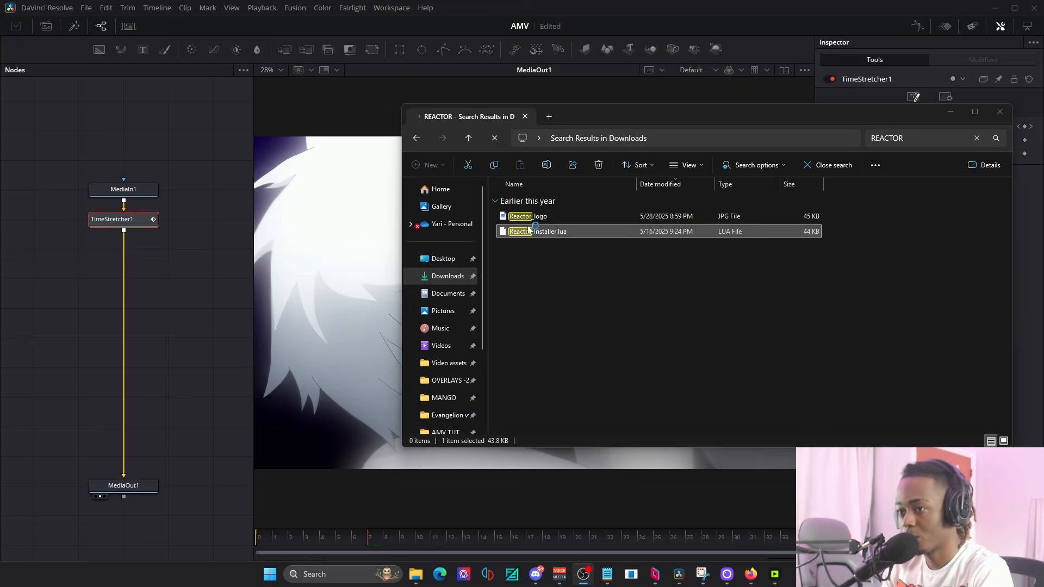
drag(538, 231, 160, 321)
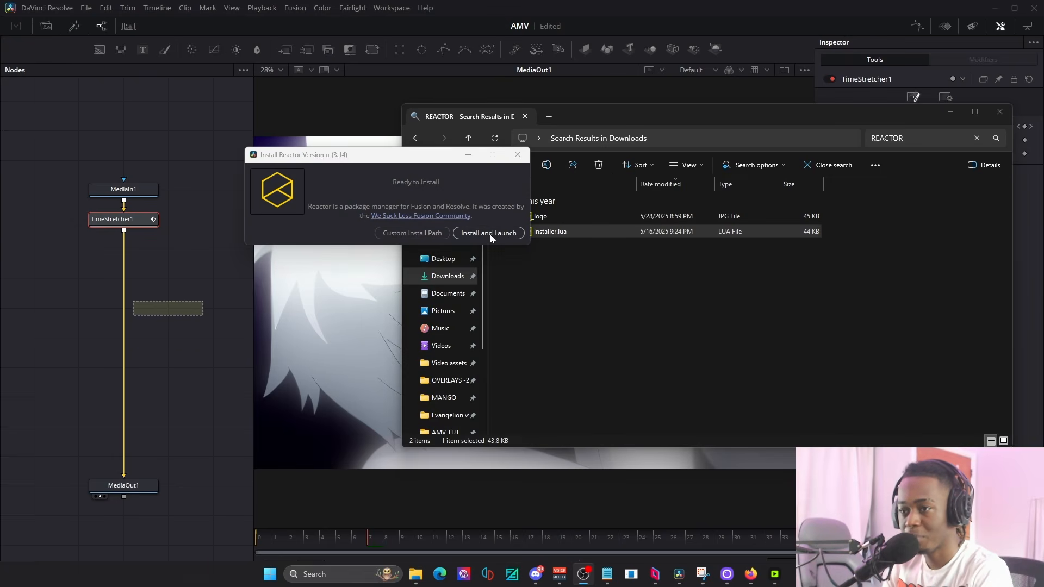
click(490, 234)
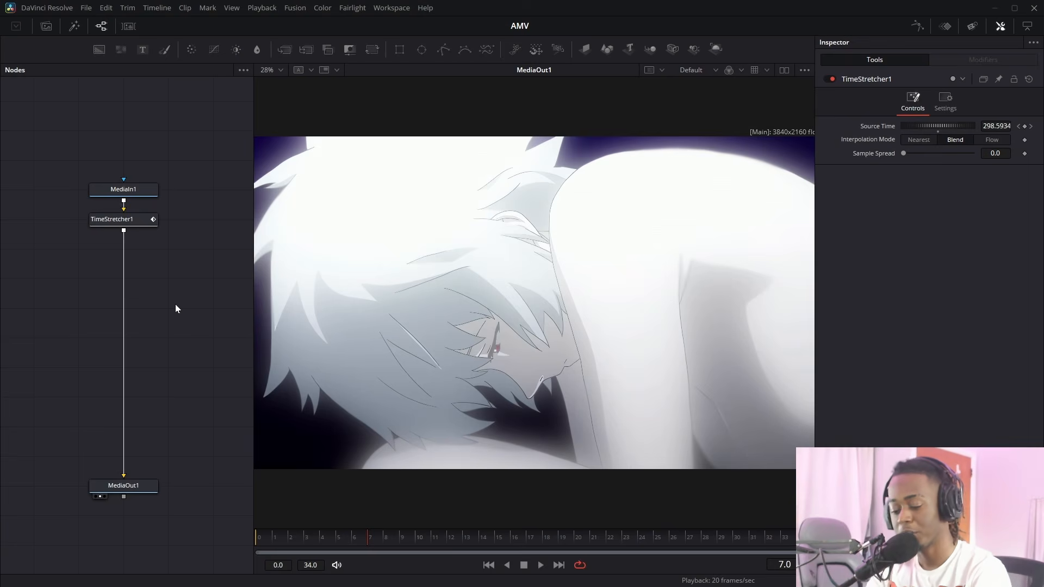
Find the Open Reactor... action in Fusion's Select Action search and run it to open the Reactor package manager.
key(ctrl+shift+space)
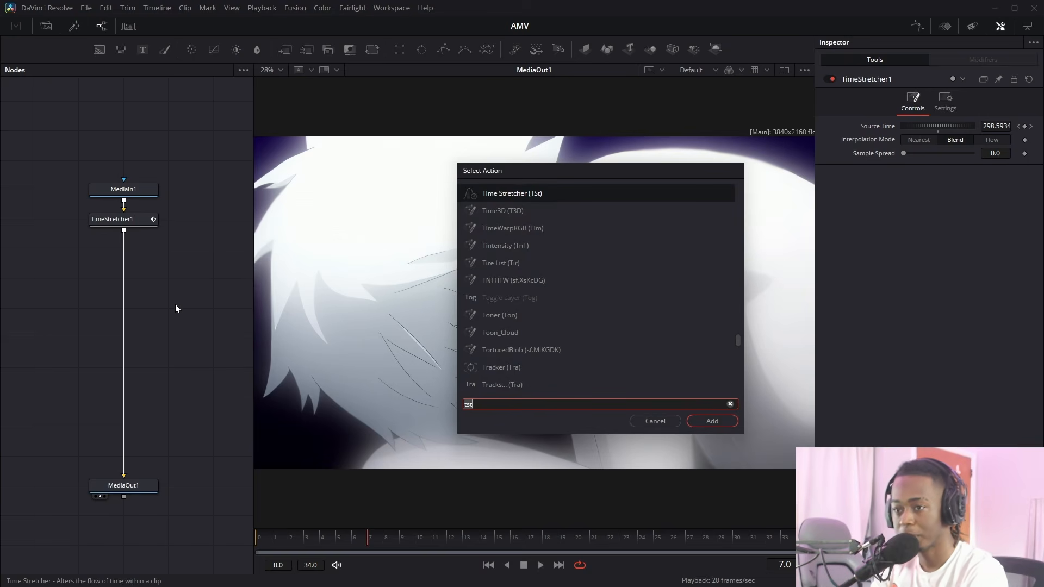
text(OPEN REACTO)
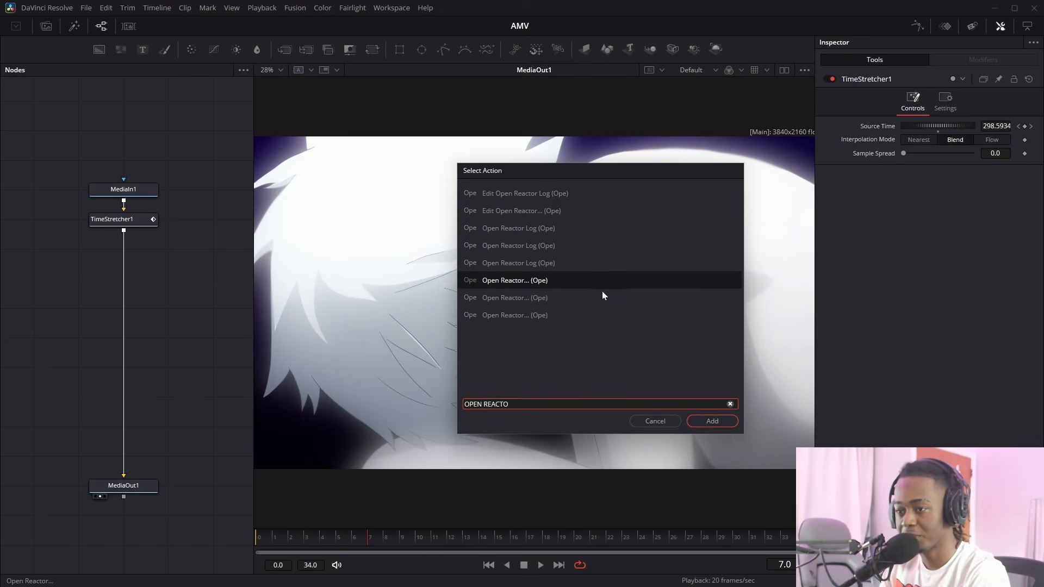
click(517, 278)
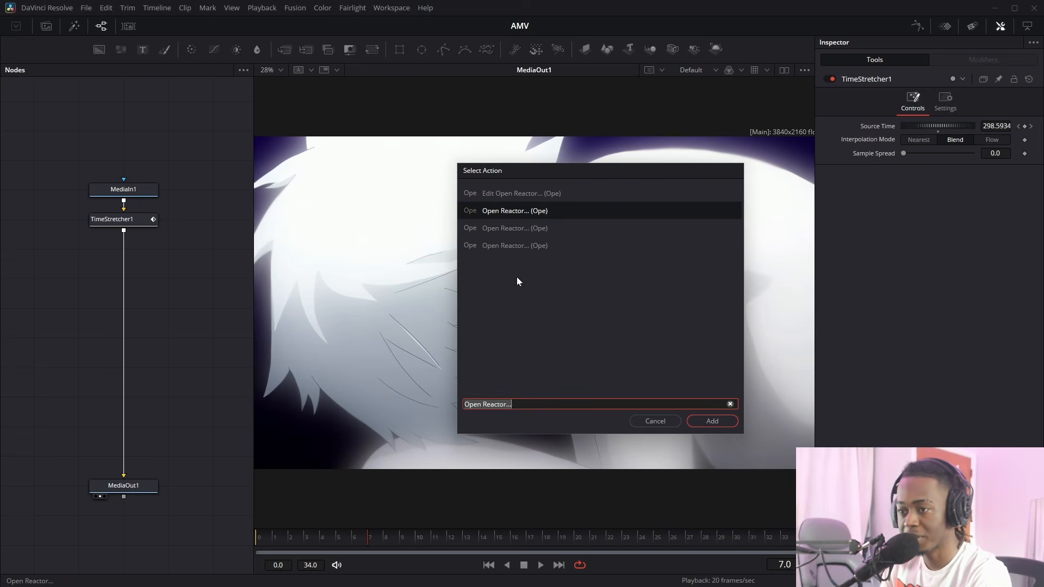
click(703, 419)
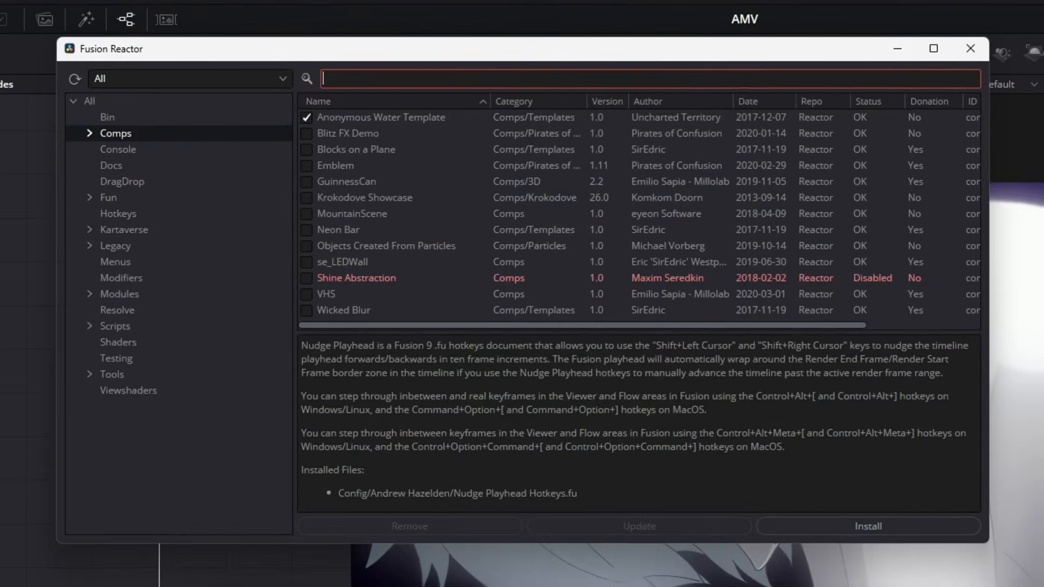
Search all Reactor packages for nuke2, select nuke2fusion and update it.
text(nuke2)
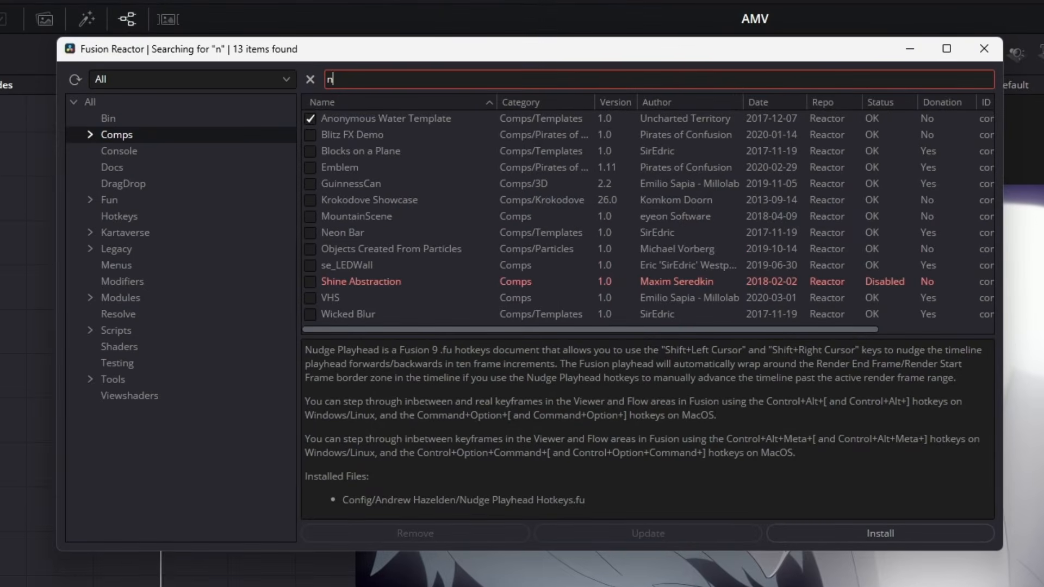
click(100, 103)
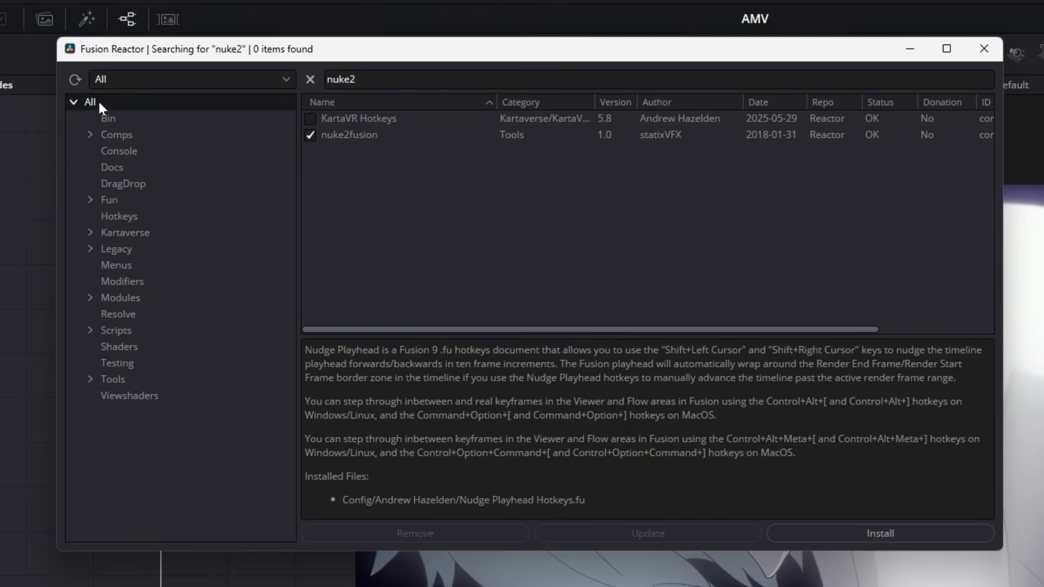
click(341, 135)
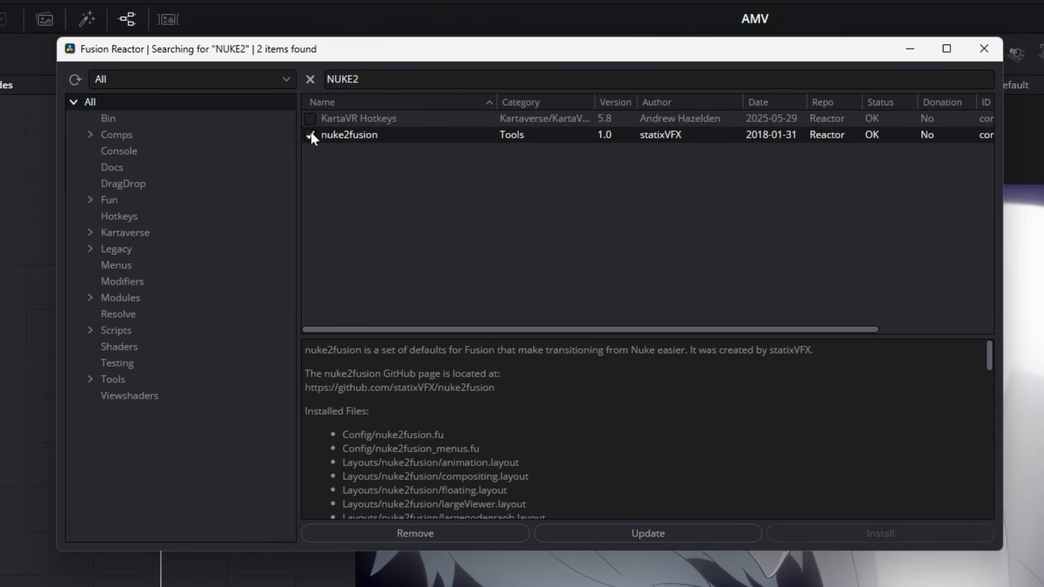
click(629, 538)
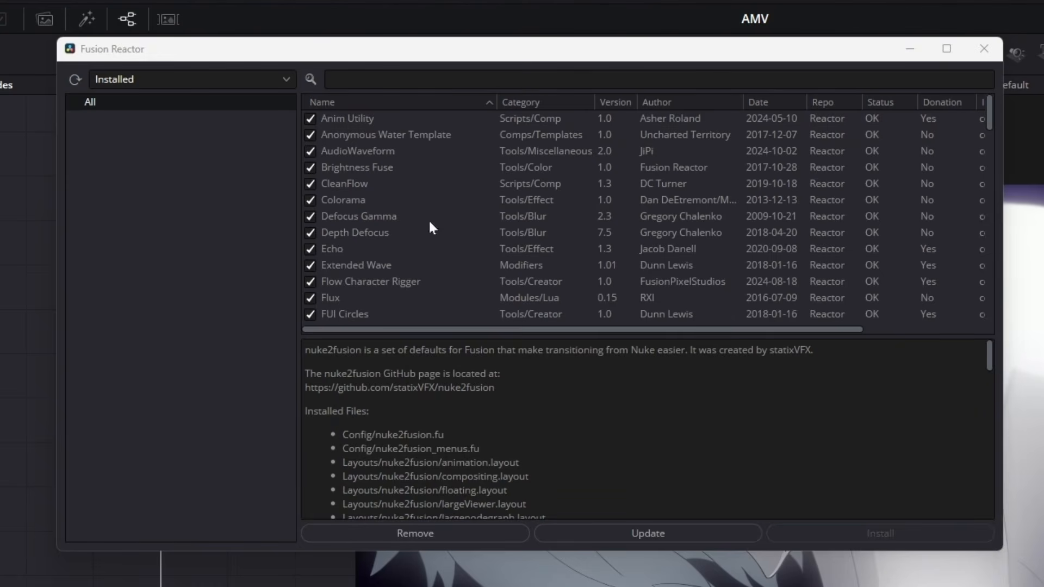
Review the installed Reactor packages, checking the descriptions of Anim Utility, FUI Rulers, FUI Circles and FUI Designer.
click(343, 120)
scroll(342, 125, down, 3)
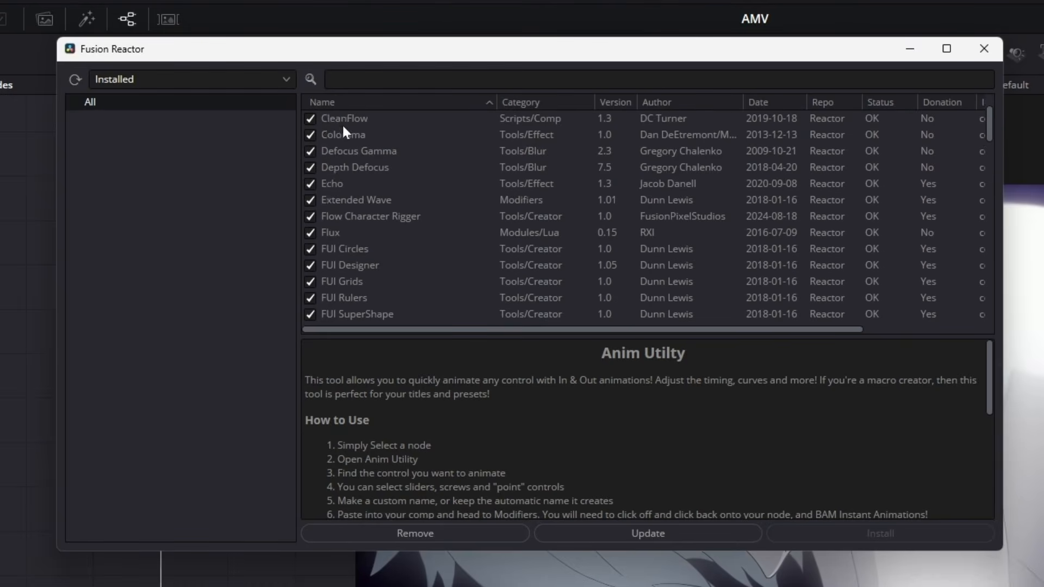
click(359, 228)
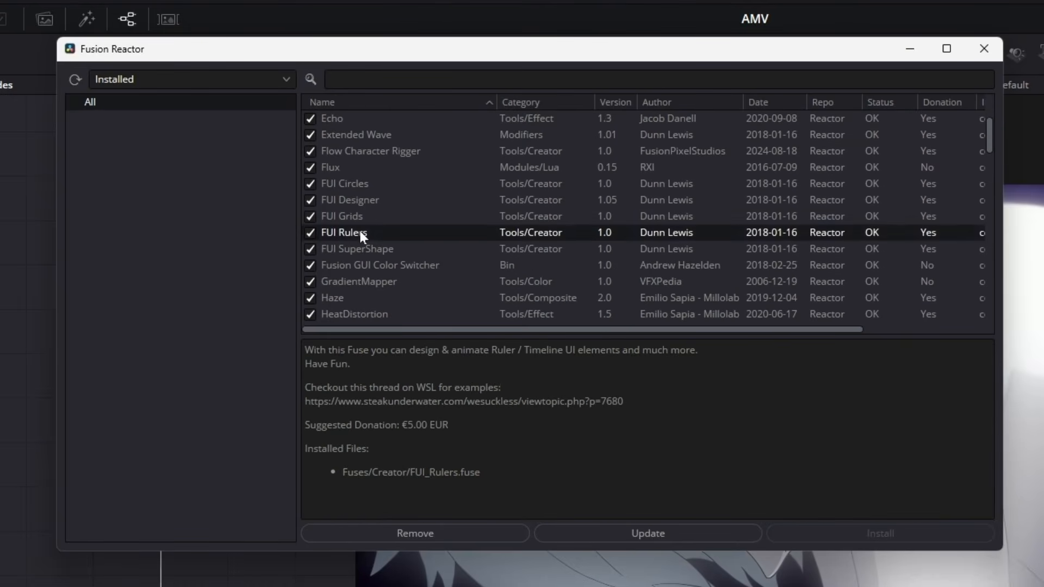
click(360, 186)
click(370, 200)
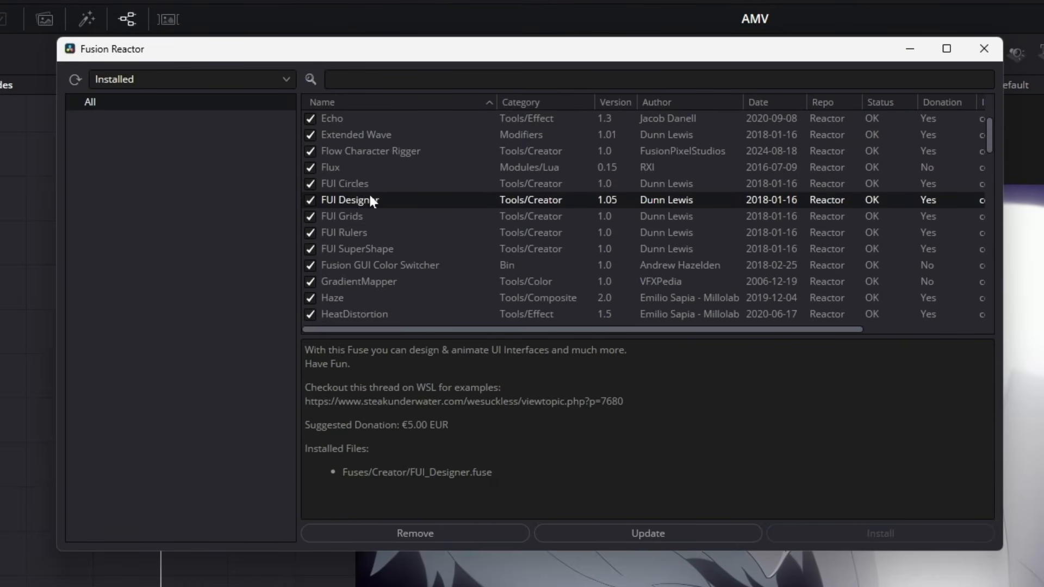
scroll(356, 272, down, 5)
scroll(347, 266, down, 8)
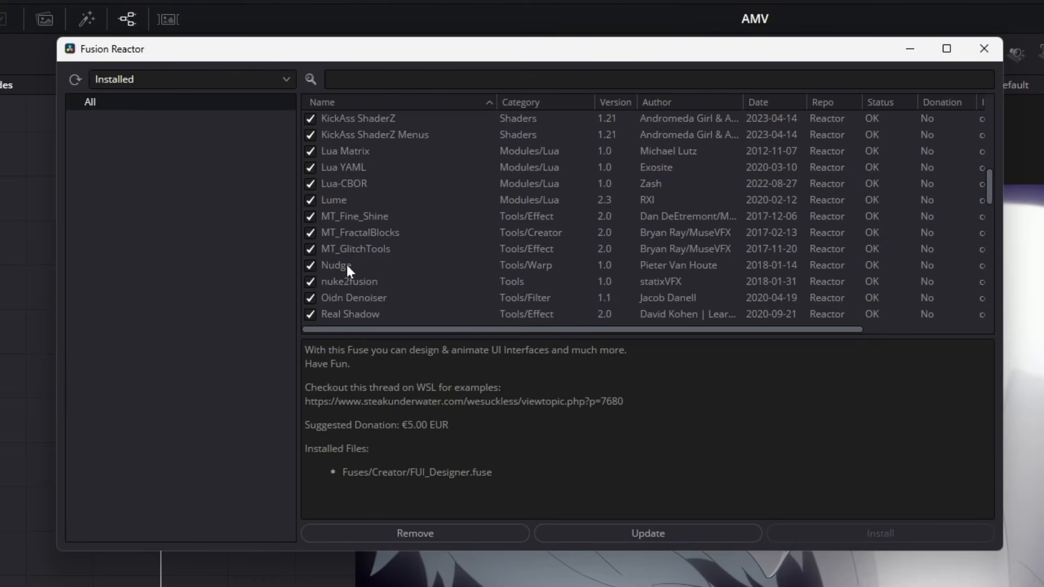
scroll(347, 233, down, 4)
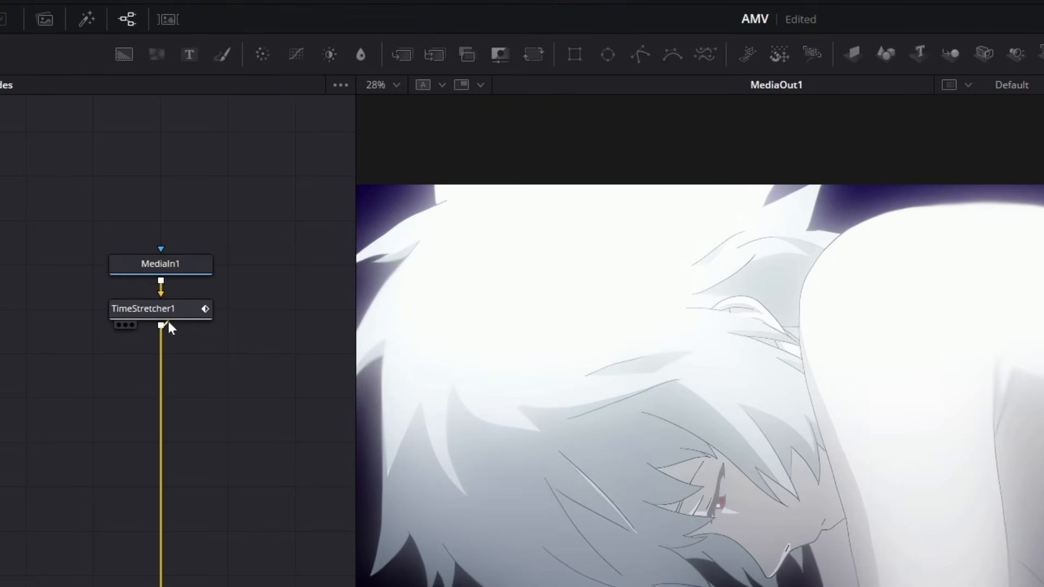
Try adding Background, Merge, MatteControl, ColorCorrector and Saver nodes around TimeStretcher1, and cancel the file selection for the COMP folder.
click(158, 317)
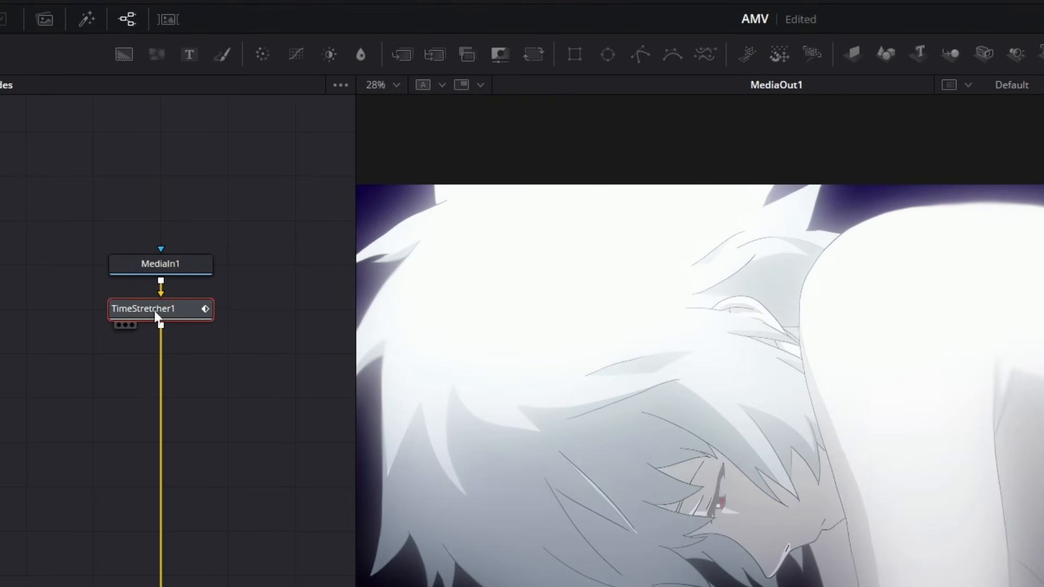
click(163, 268)
click(197, 314)
drag(533, 54, 176, 347)
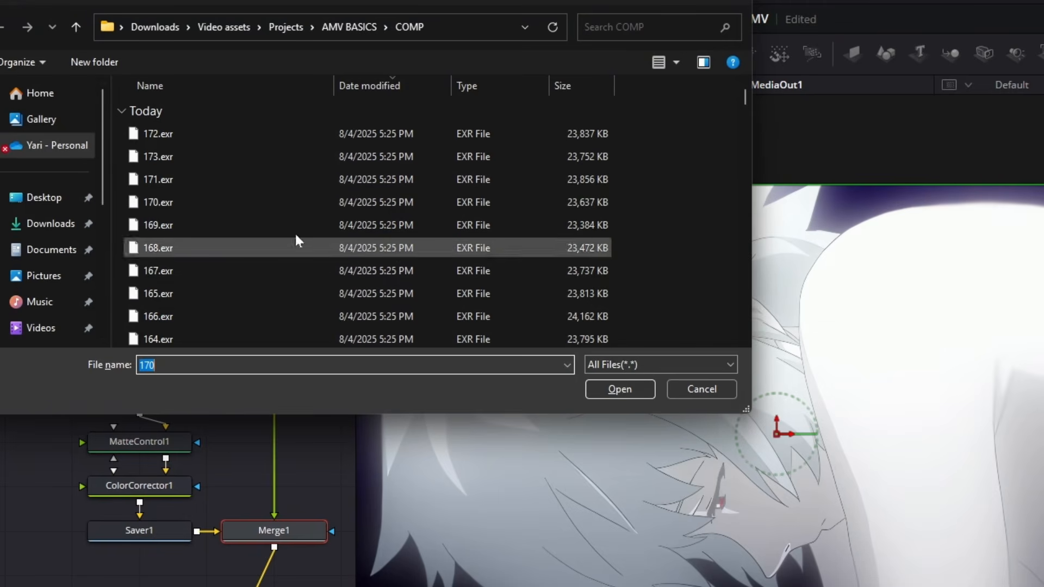
click(700, 389)
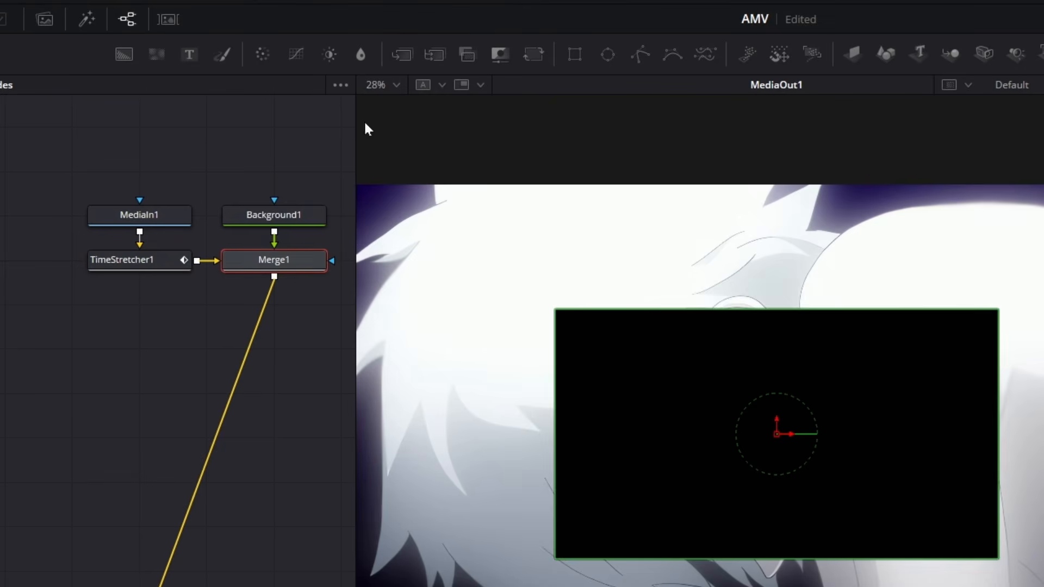
Place Merge1 below TimeStretcher1, and delete the Merge1 and Background1 nodes.
drag(288, 267, 161, 330)
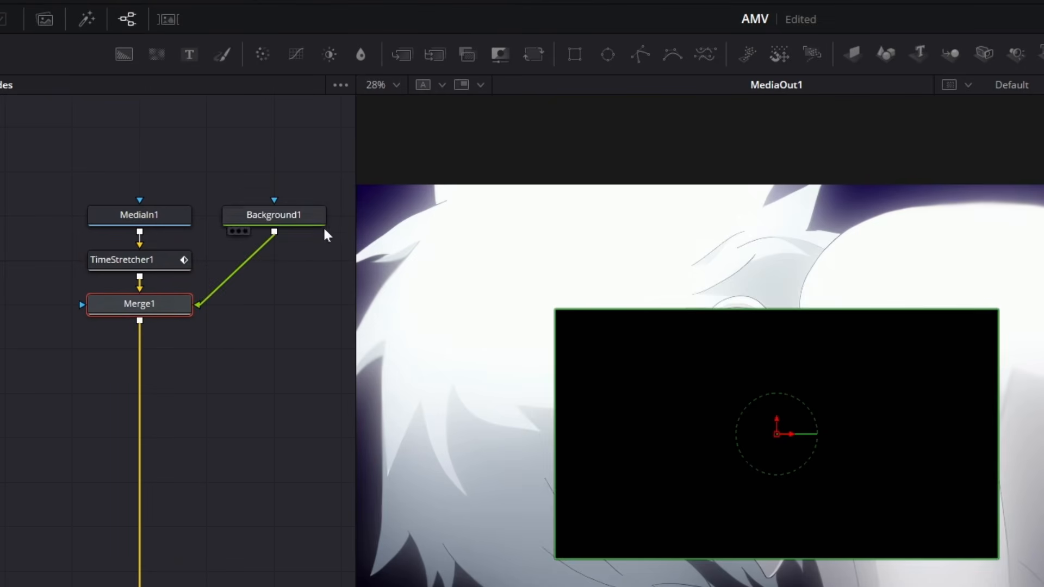
key(Delete)
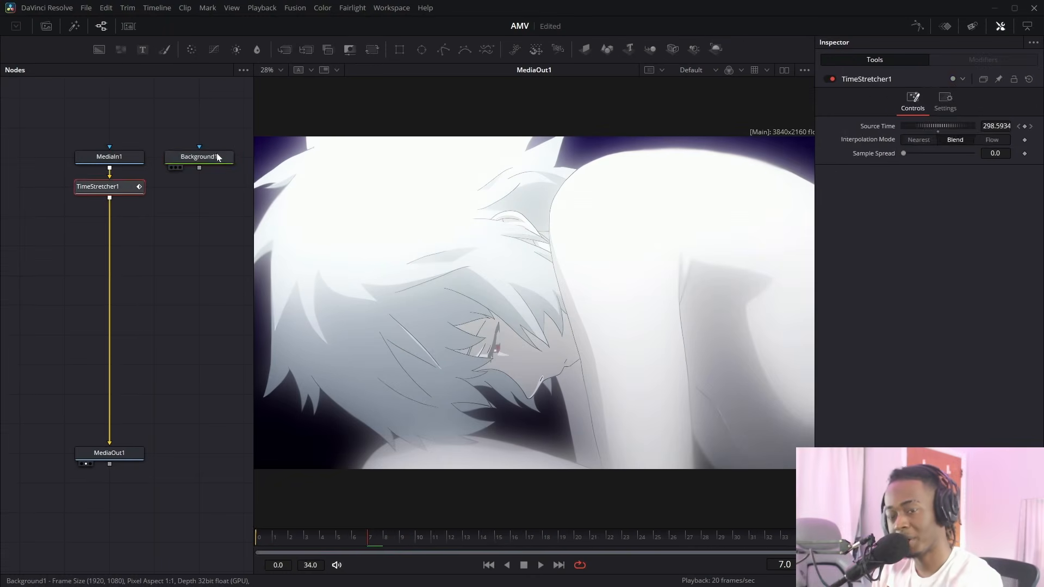
click(242, 179)
key(Delete)
click(138, 213)
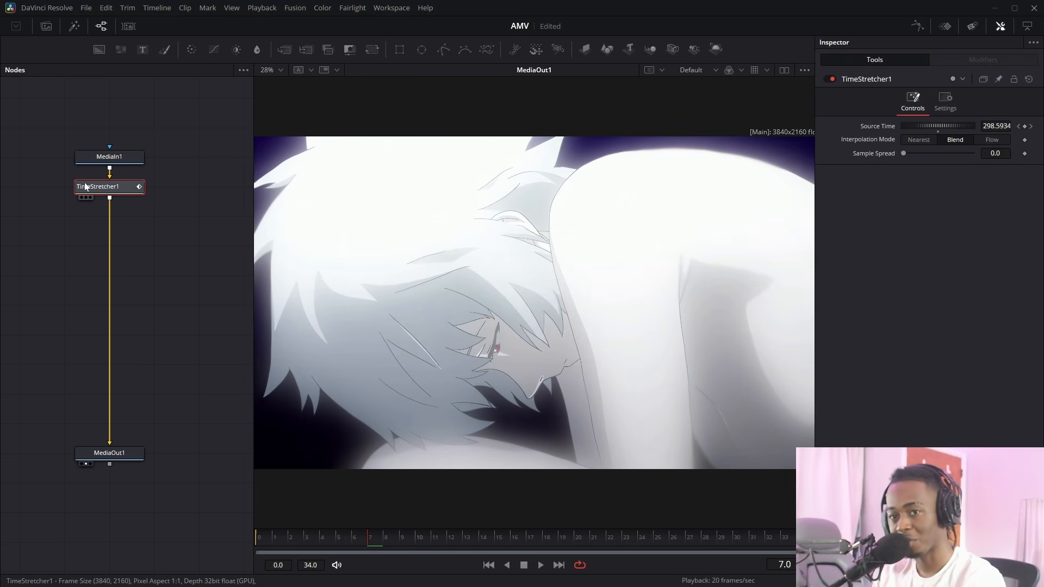
Move TimeStretcher1 lower in the node graph, try Transform and BrightnessContrast nodes after it, and undo the BrightnessContrast addition.
drag(85, 186, 121, 252)
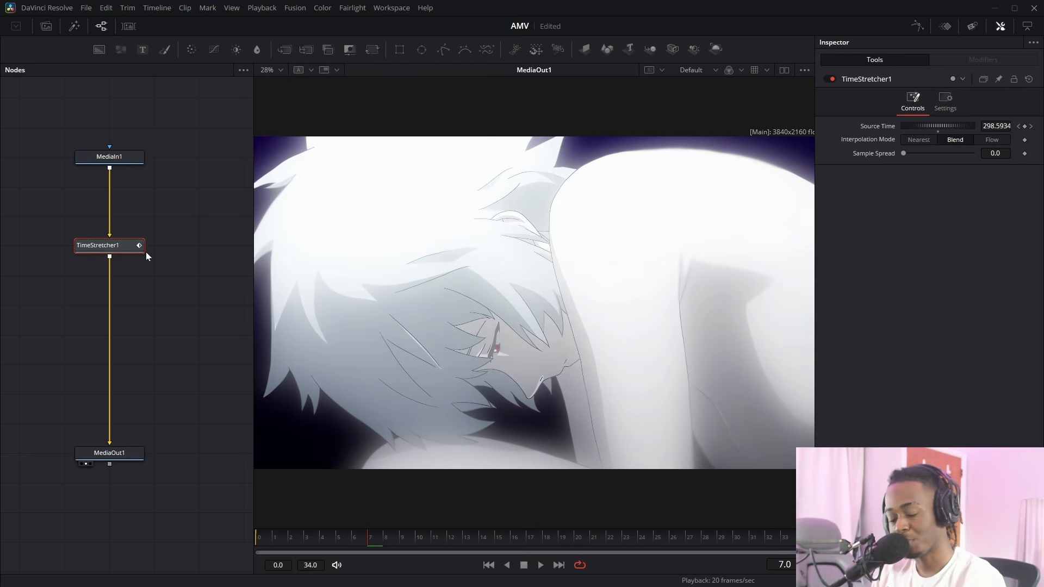
click(371, 50)
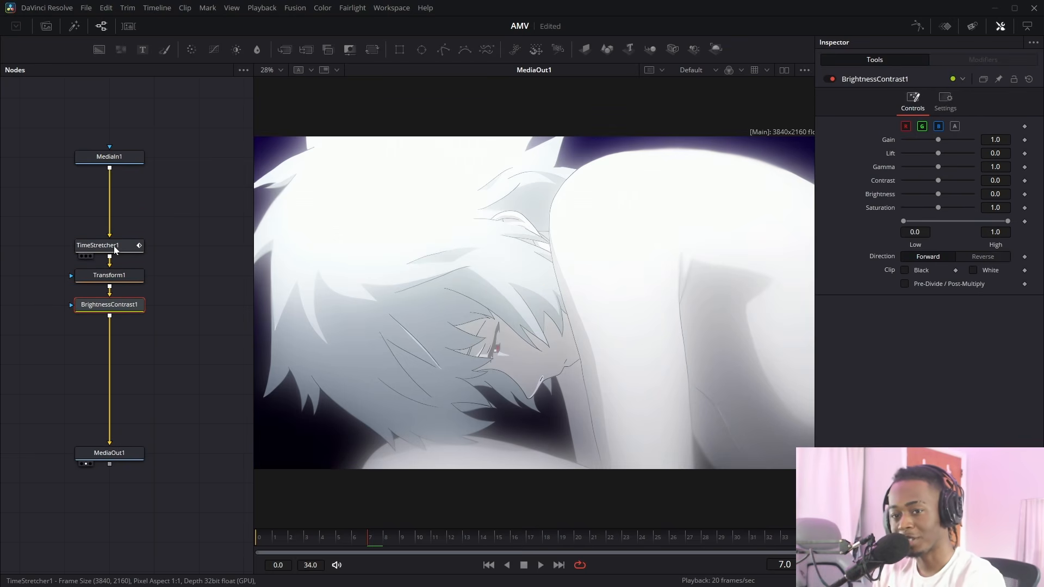
key(ctrl+z)
key(ctrl+z)
key(ctrl+shift+z)
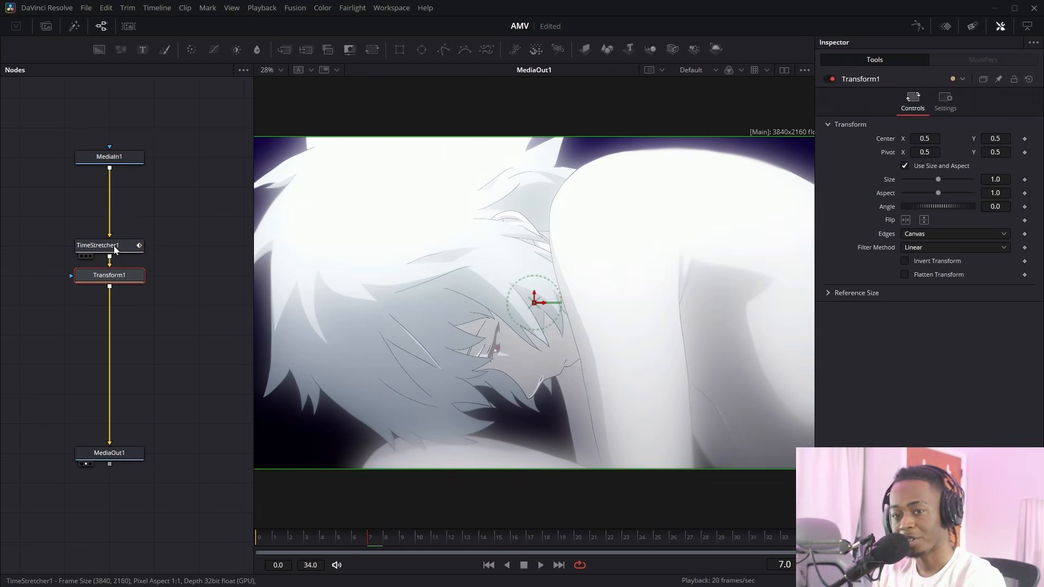
Demonstrate undoing and redoing the Transform node below TimeStretcher1, ending with the node removed.
key(ctrl+z)
click(114, 250)
key(ctrl+shift+z)
key(ctrl+z)
key(ctrl+shift+z)
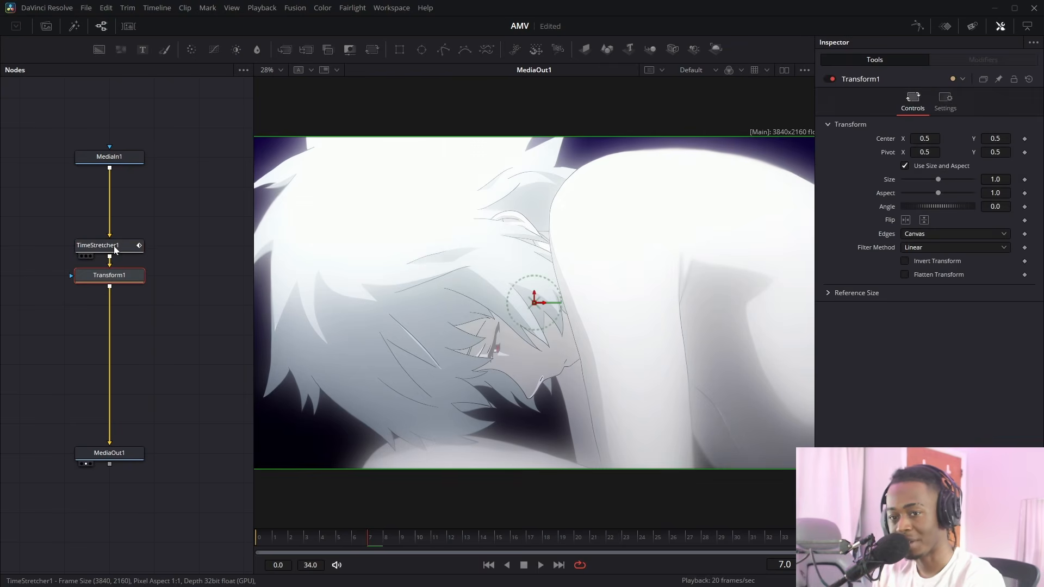
key(ctrl+z)
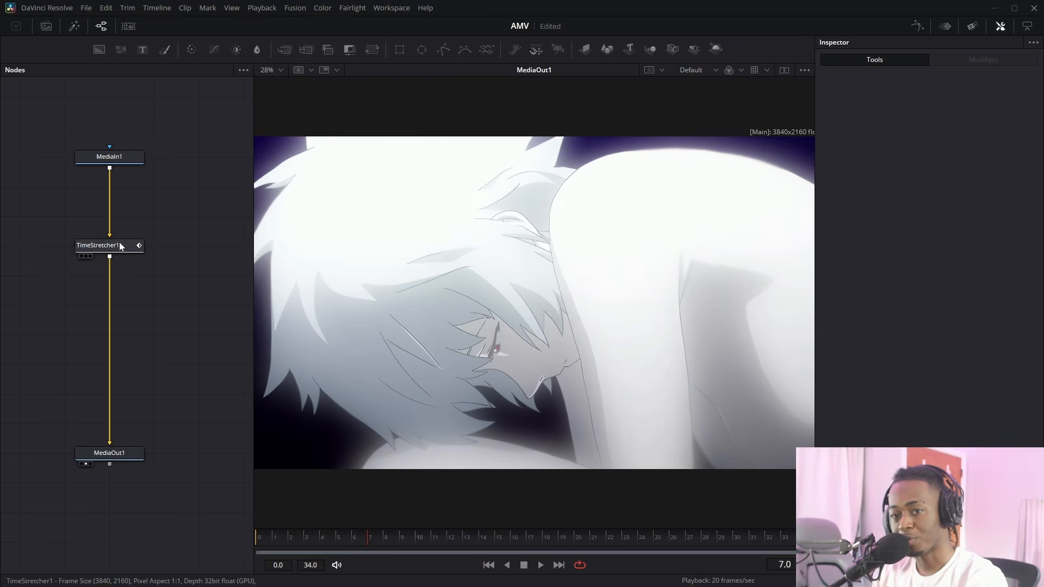
Move TimeStretcher1 farther down and try a Transform node directly after MediaIn1, undoing and redoing its addition.
drag(122, 246, 126, 304)
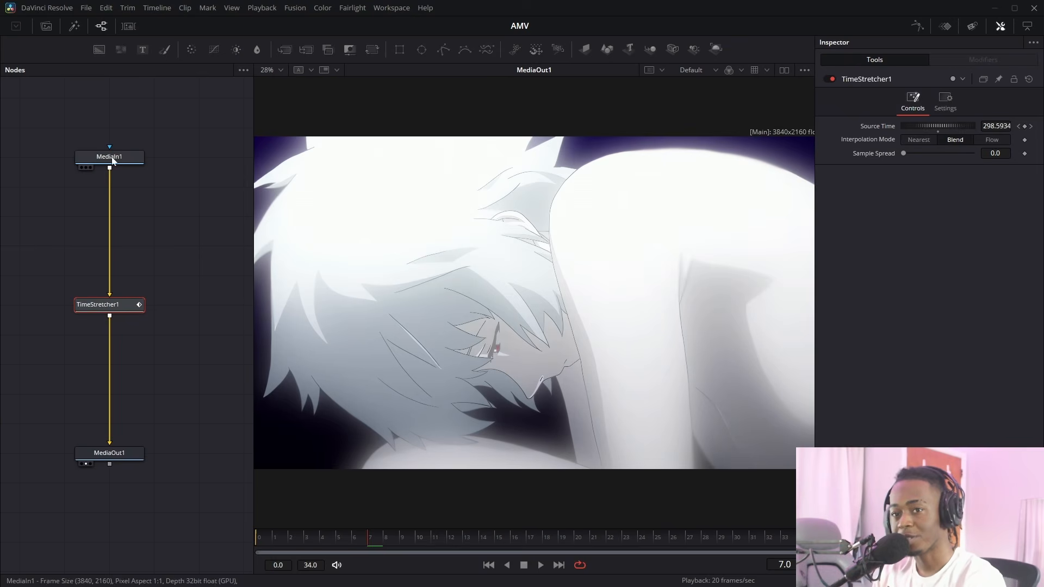
click(109, 157)
key(t)
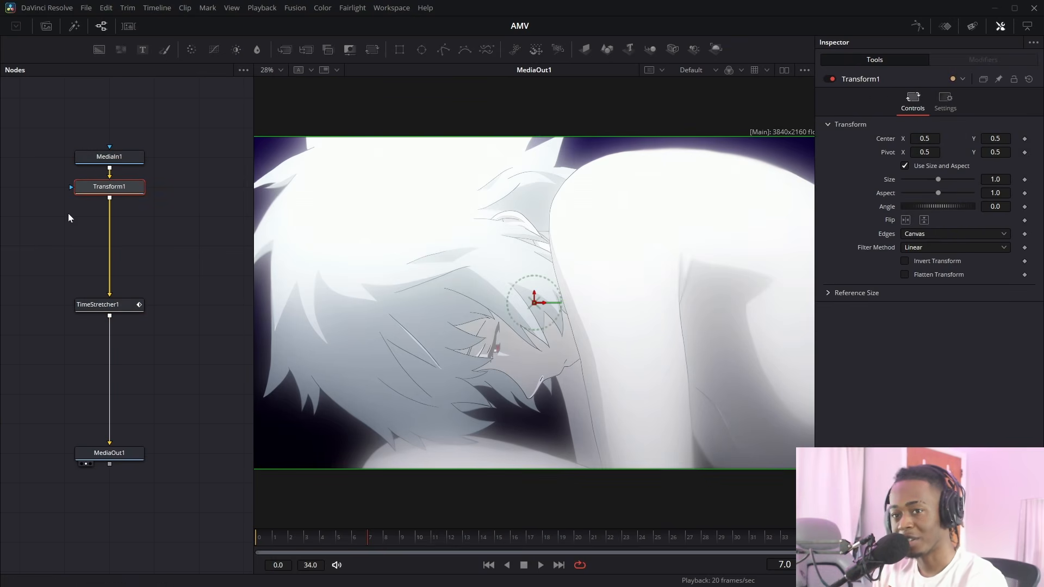
key(ctrl+z)
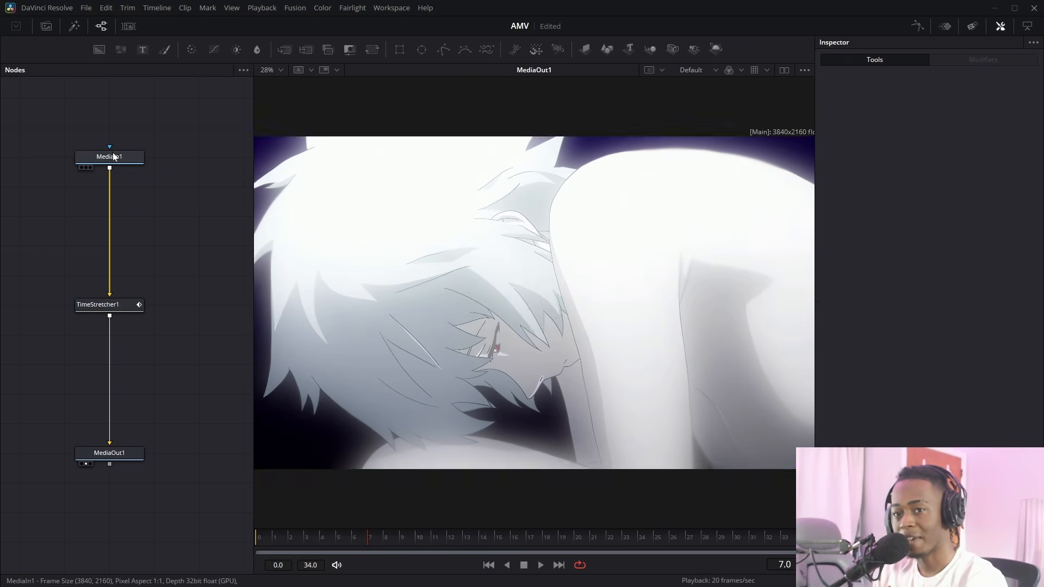
key(ctrl+shift+z)
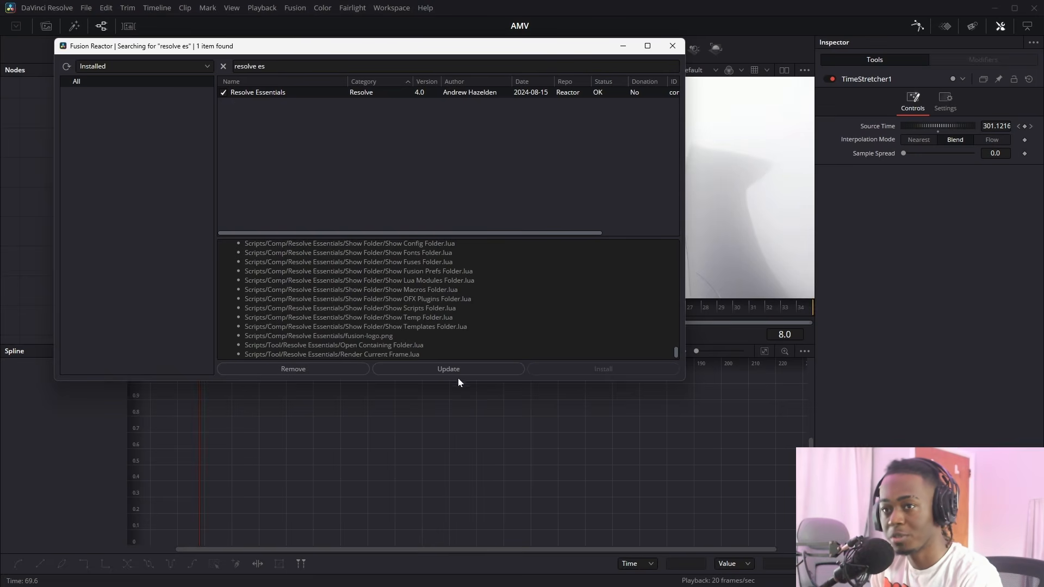
Close the Reactor package manager from the Resolve Essentials package.
click(672, 46)
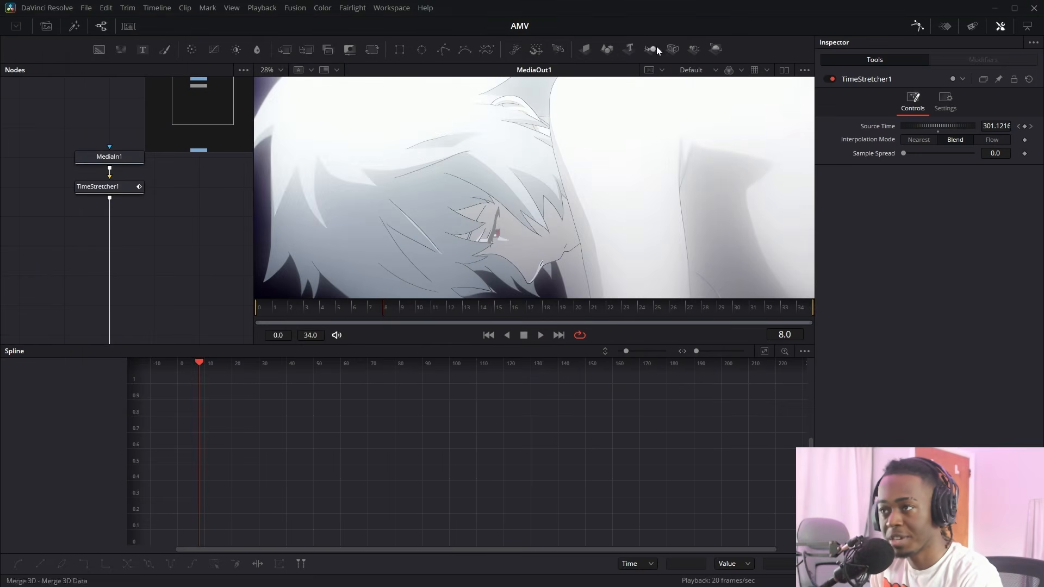
Open Fusion's Macros folder with Resolve Essentials' Show Folder scripts and look through the installed ekawa macro files.
click(386, 8)
mouse_move(394, 355)
mouse_move(548, 486)
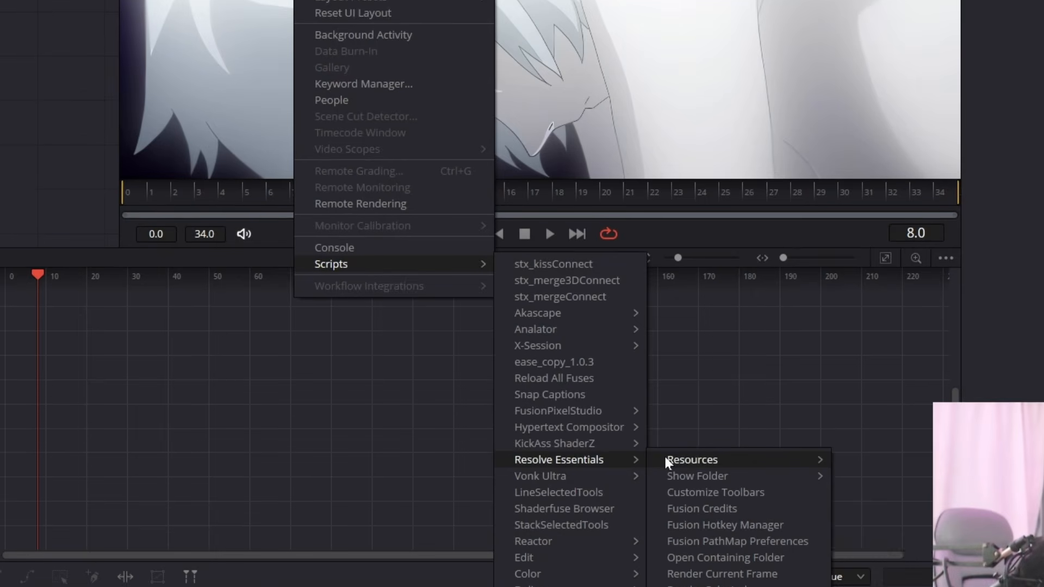
mouse_move(736, 474)
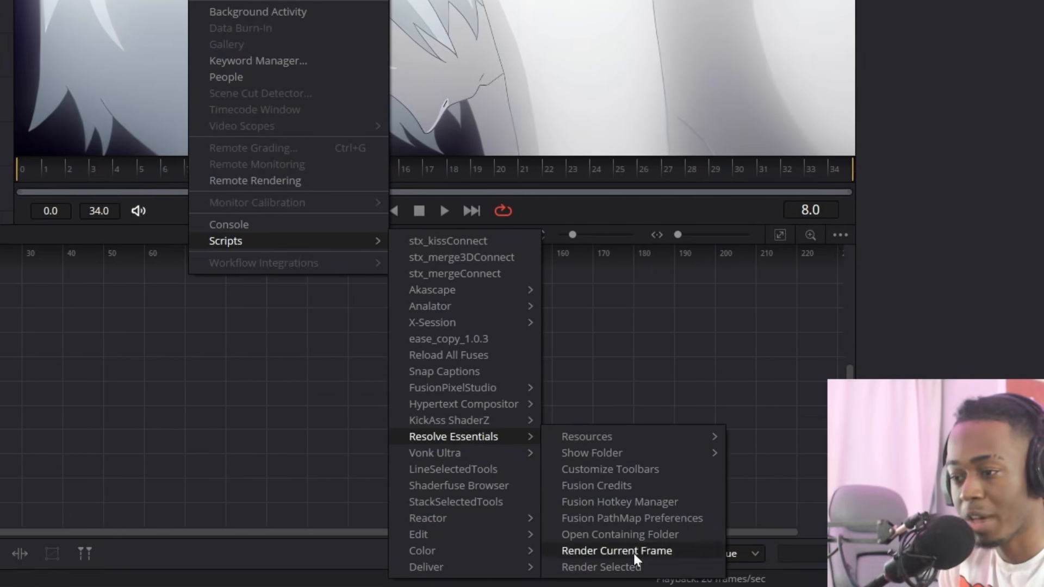
mouse_move(634, 455)
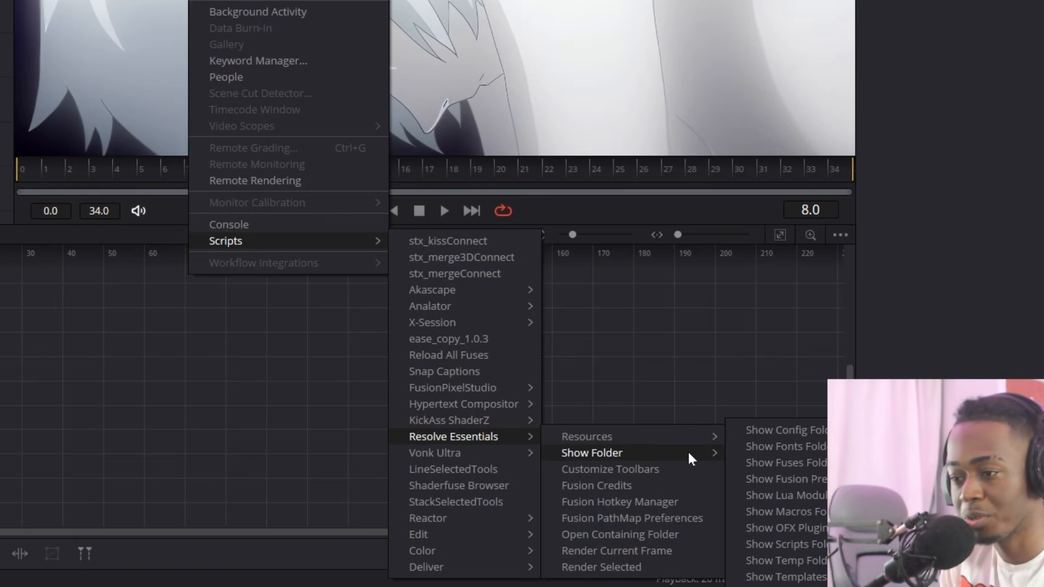
click(804, 507)
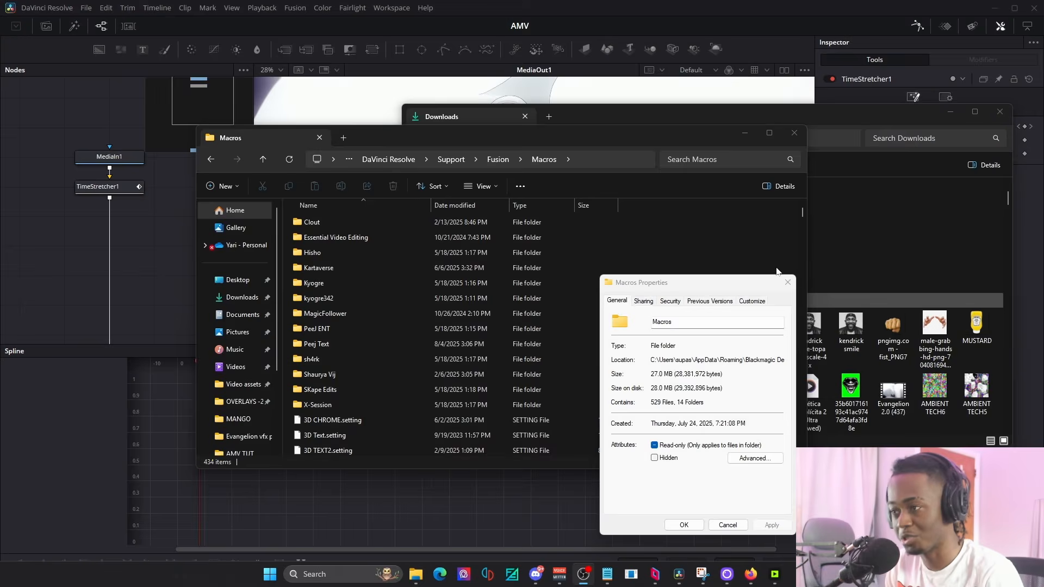
click(783, 272)
scroll(322, 405, down, 20)
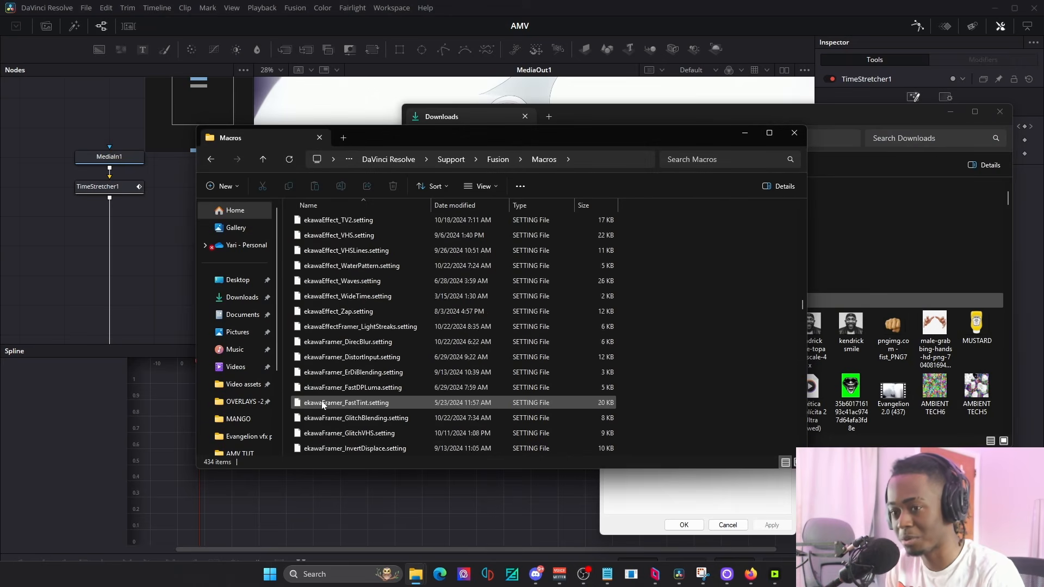
scroll(322, 404, down, 20)
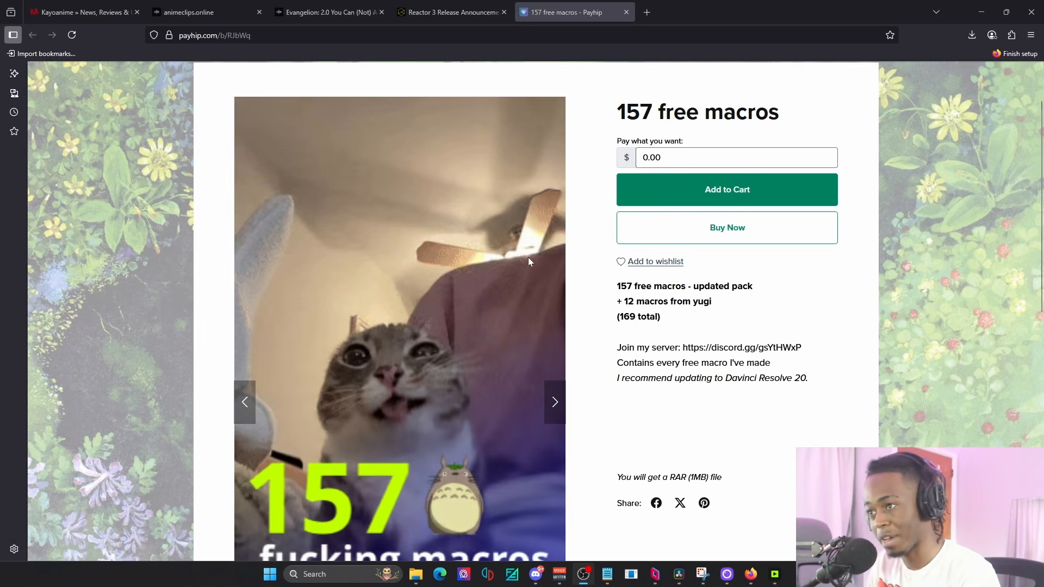
Review the 157 free macros page on Payhip, highlighting the title and the Discord server line in the description.
scroll(528, 257, down, 1)
click(670, 121)
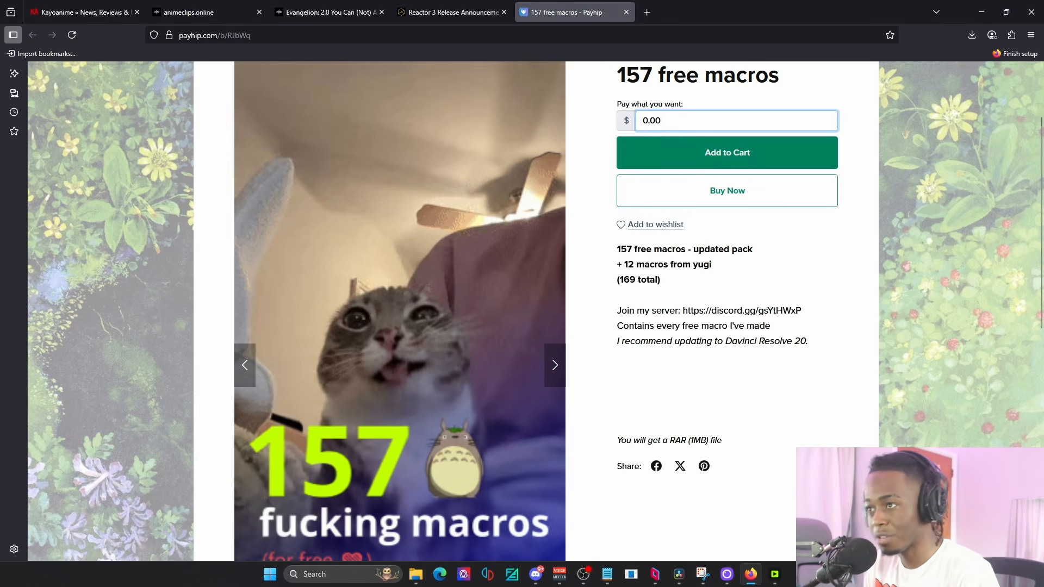
drag(767, 76, 617, 86)
scroll(543, 278, down, 1)
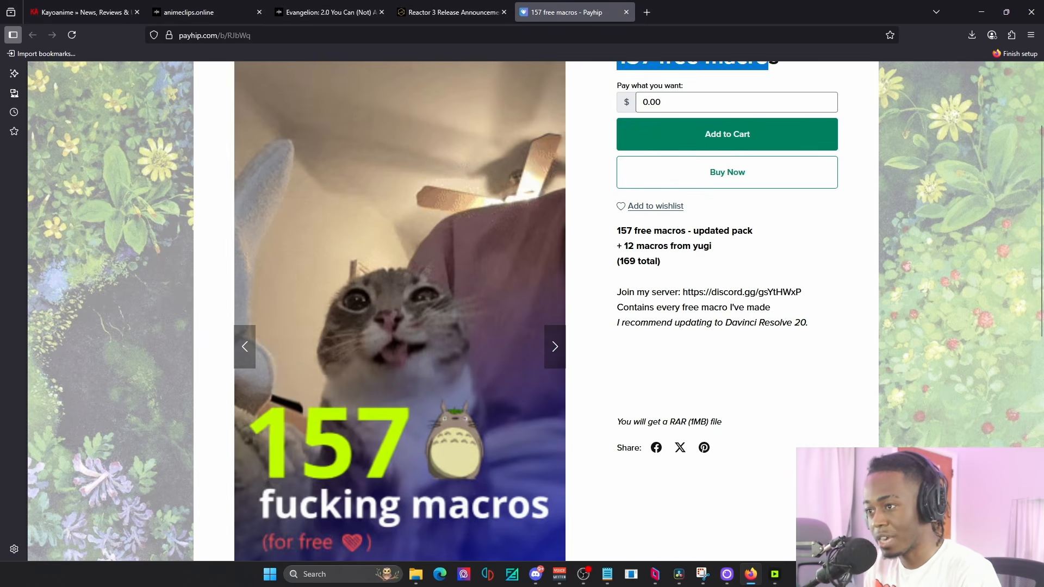
drag(616, 292, 680, 292)
drag(797, 282, 801, 286)
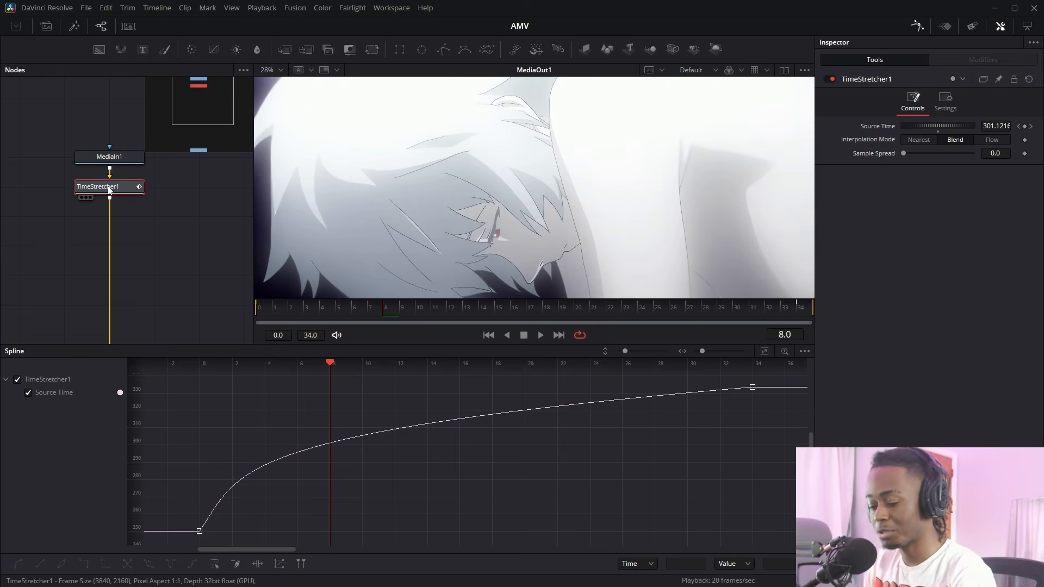
Look through the ekawa tools, try ekawaTool_EasyOffset after TimeStretcher1, and delete it.
key(shift+space)
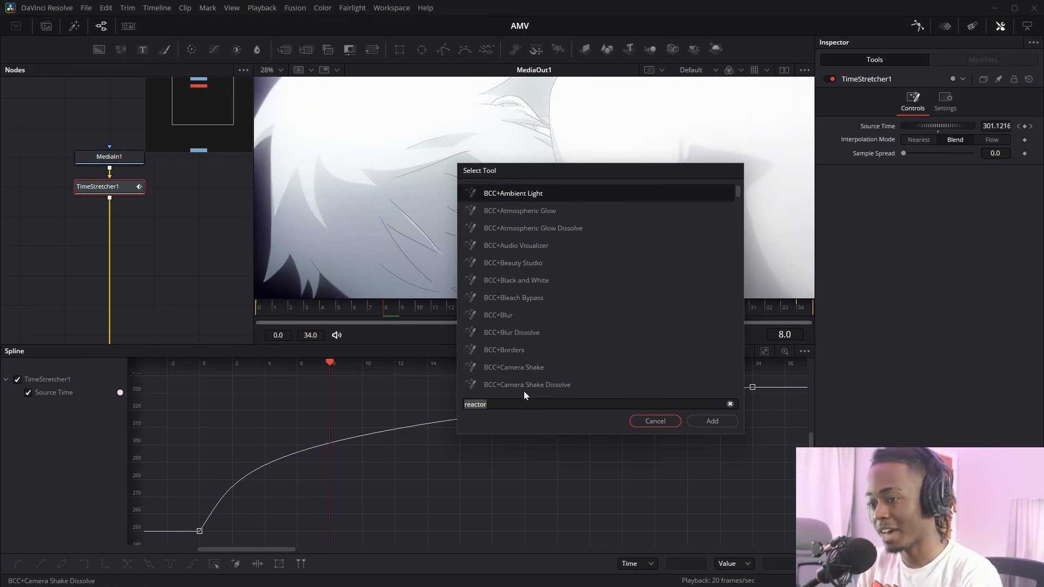
text(ekawa)
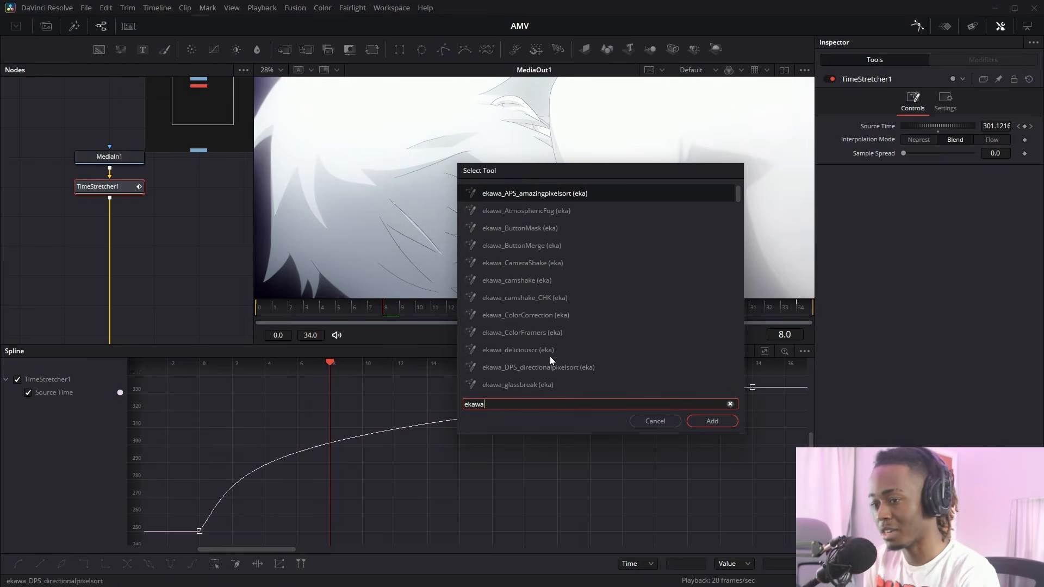
scroll(546, 286, down, 9)
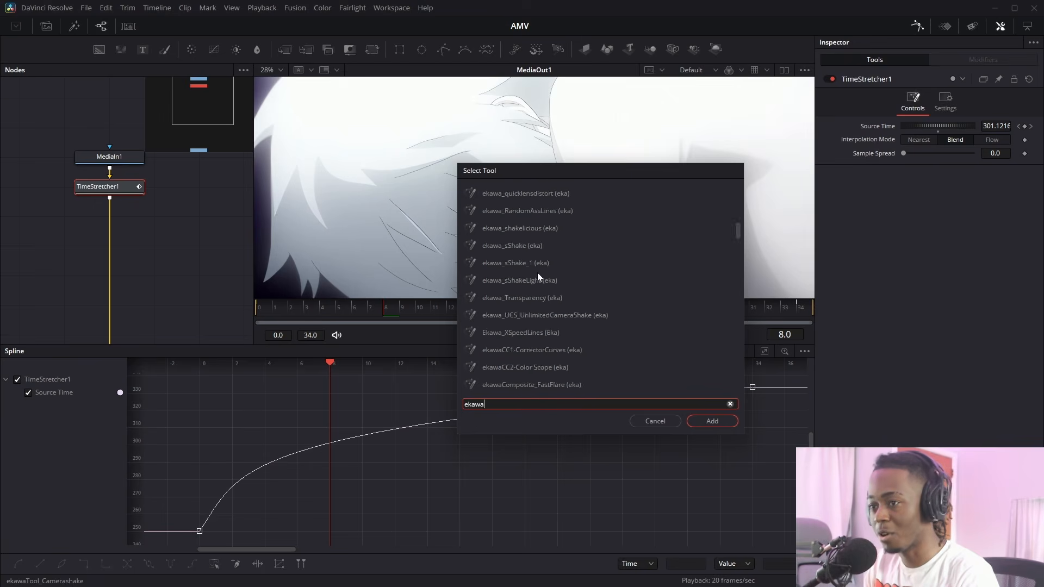
key(BackSpace)
key(BackSpace)
key(BackSpace)
key(BackSpace)
key(BackSpace)
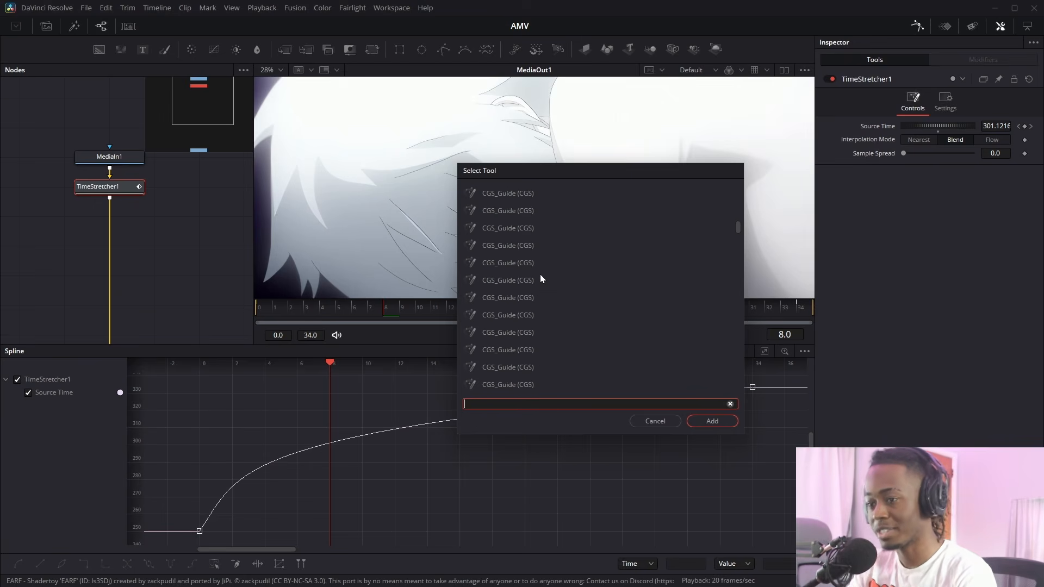
text(EASY)
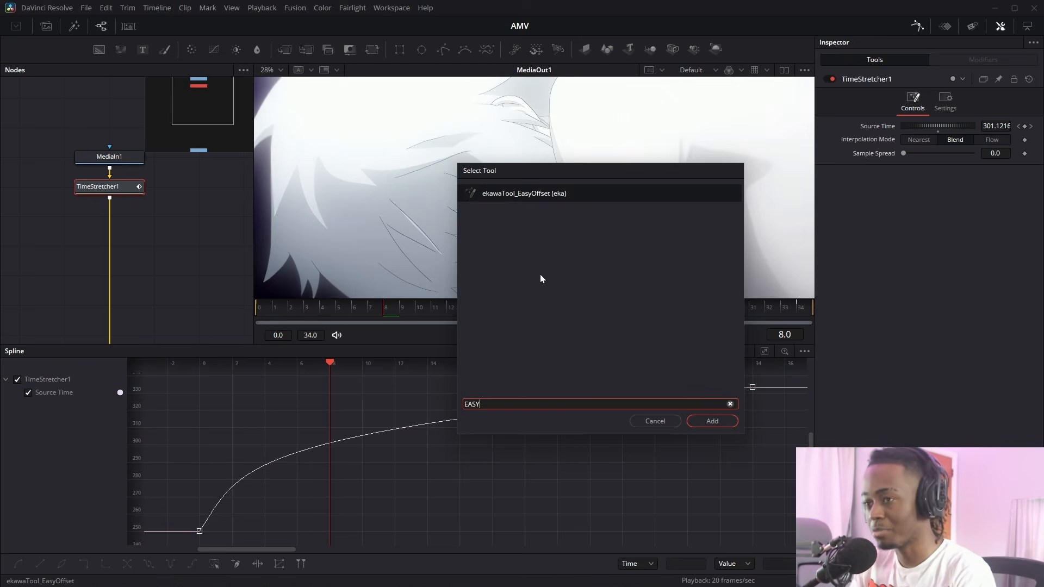
key(Return)
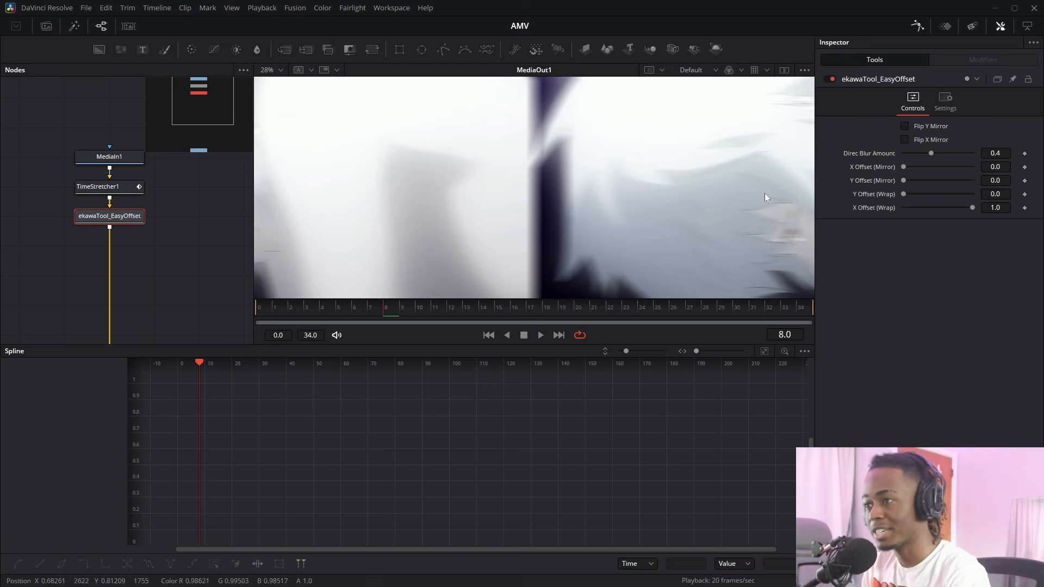
key(Delete)
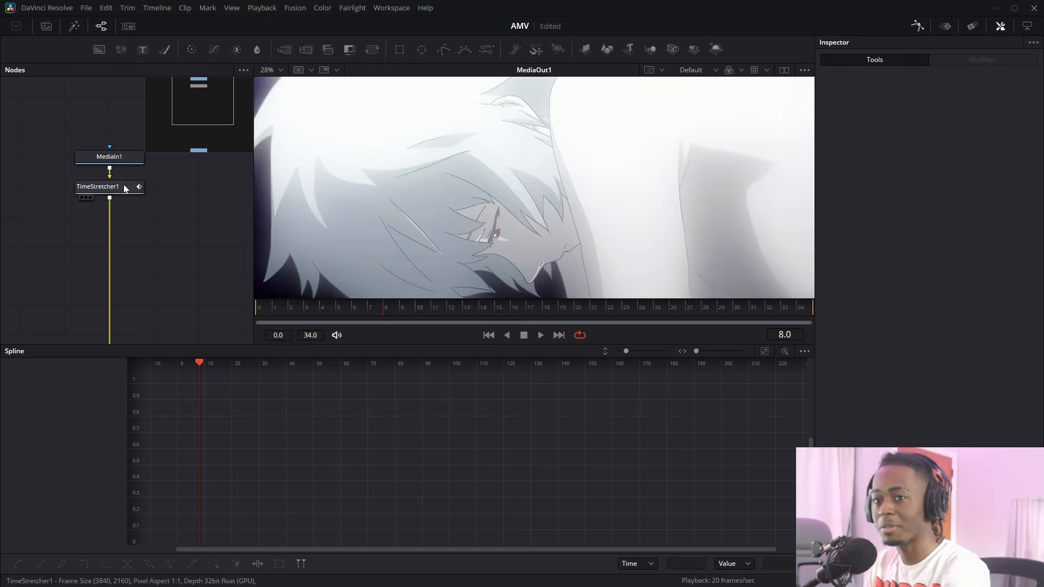
With TimeStretcher1 selected, search the tool list for ekawaframer, cc and ekawacc macros and look through them.
click(125, 188)
key(shift+space)
text(ekawafram)
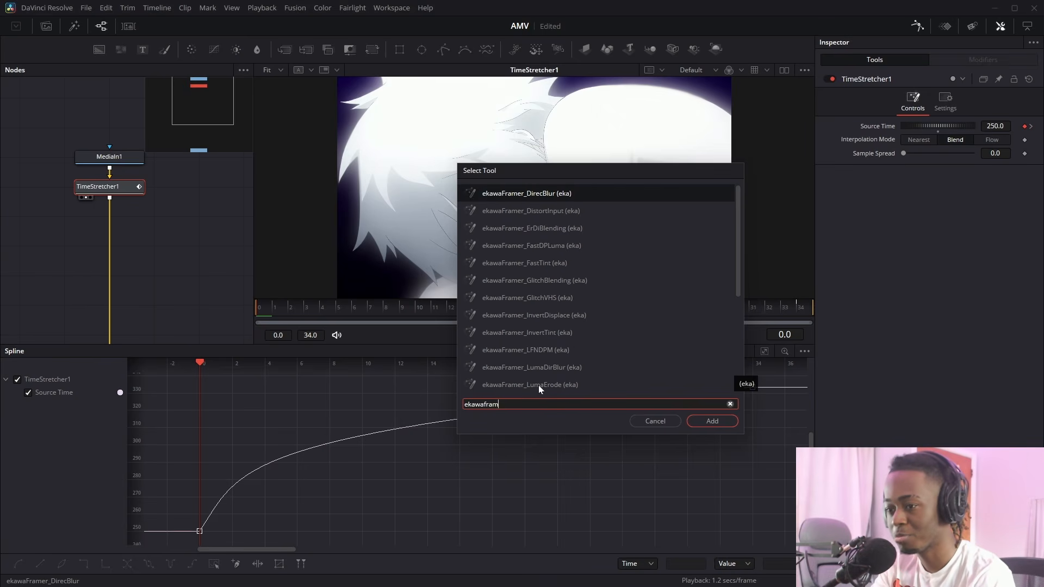
text(er)
scroll(498, 358, down, 3)
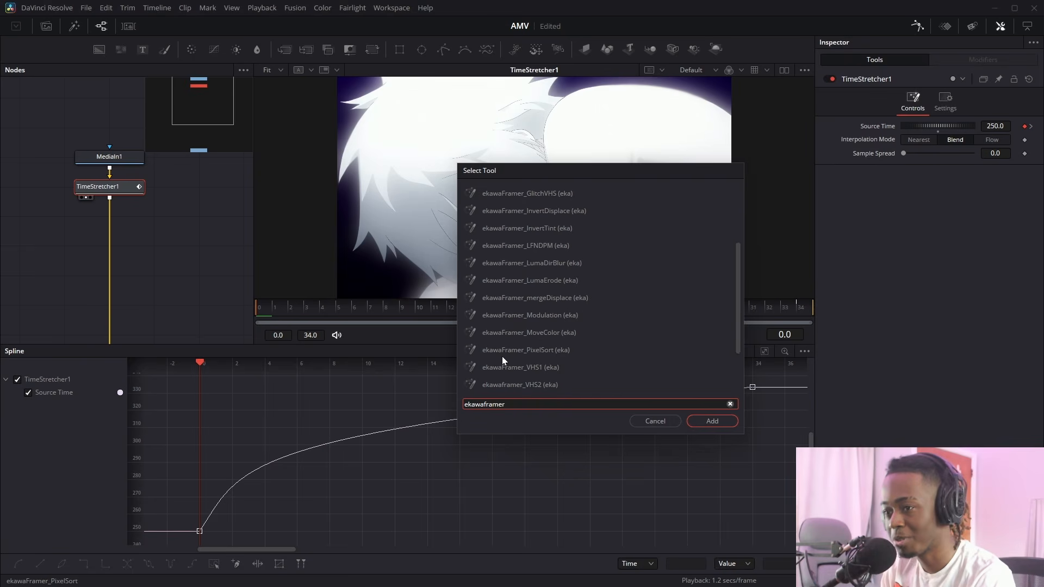
key(ctrl+a)
text(cc)
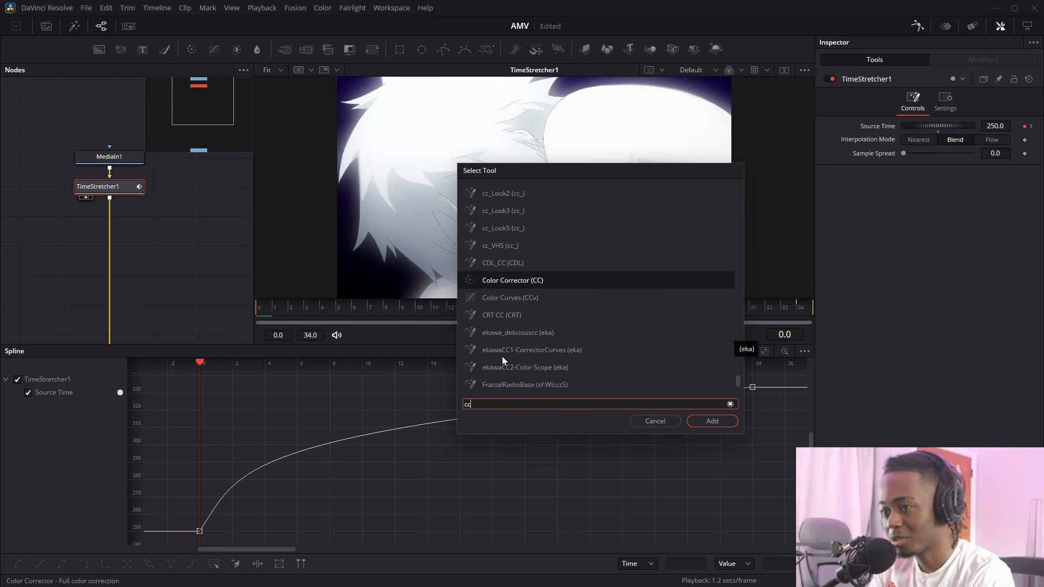
scroll(532, 337, down, 5)
scroll(532, 340, up, 10)
key(ctrl+a)
text(ekawacc)
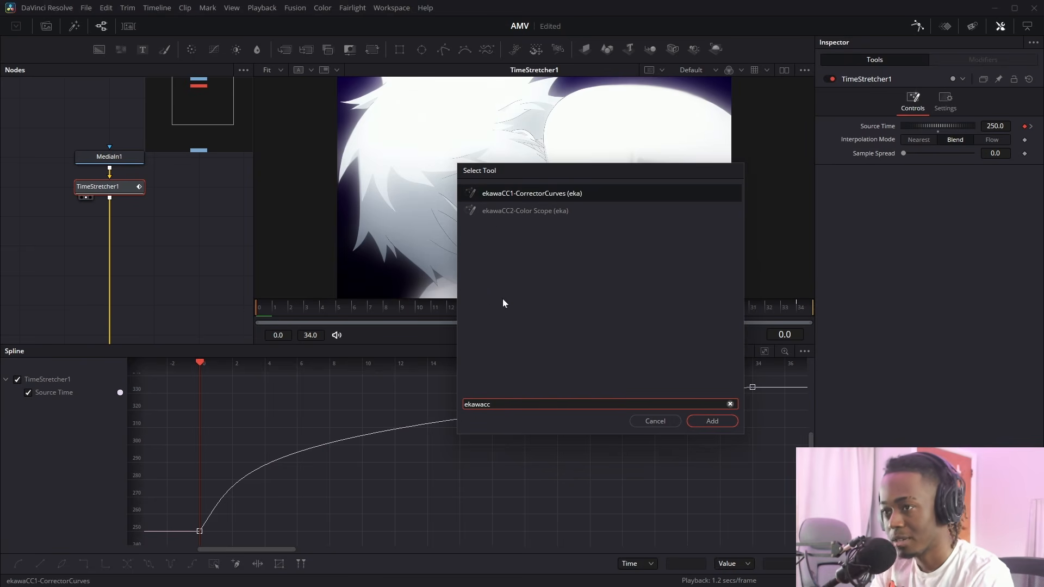
Search the tool list for ekawaeff and look through the available ekawaEffect macros.
key(BackSpace)
key(BackSpace)
text(eff)
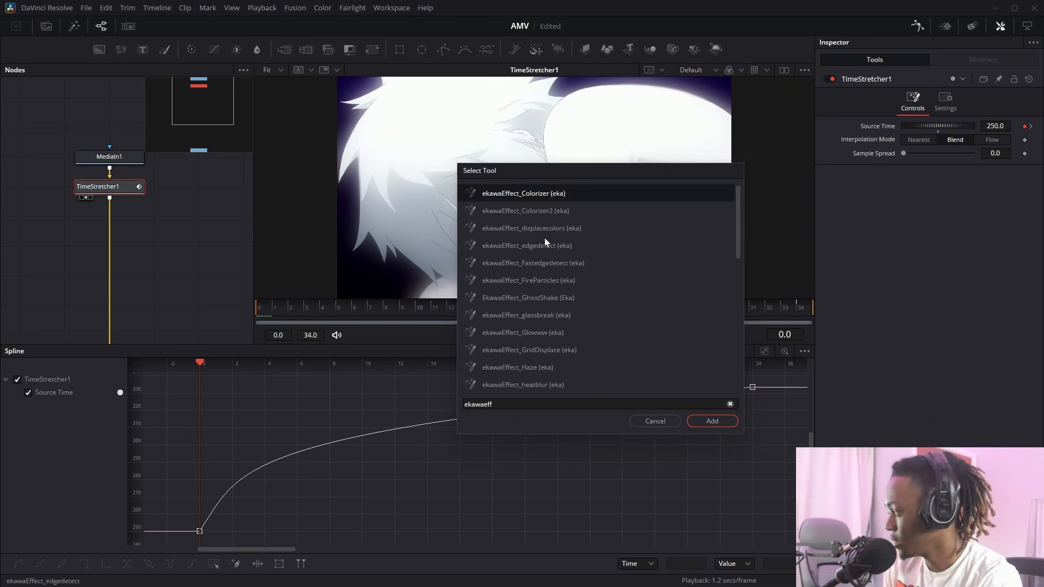
scroll(517, 354, down, 5)
scroll(515, 345, up, 5)
scroll(516, 348, down, 5)
Try a CameraShake node directly after TimeStretcher1 and delete it.
key(BackSpace)
key(BackSpace)
key(BackSpace)
scroll(124, 211, up, 1)
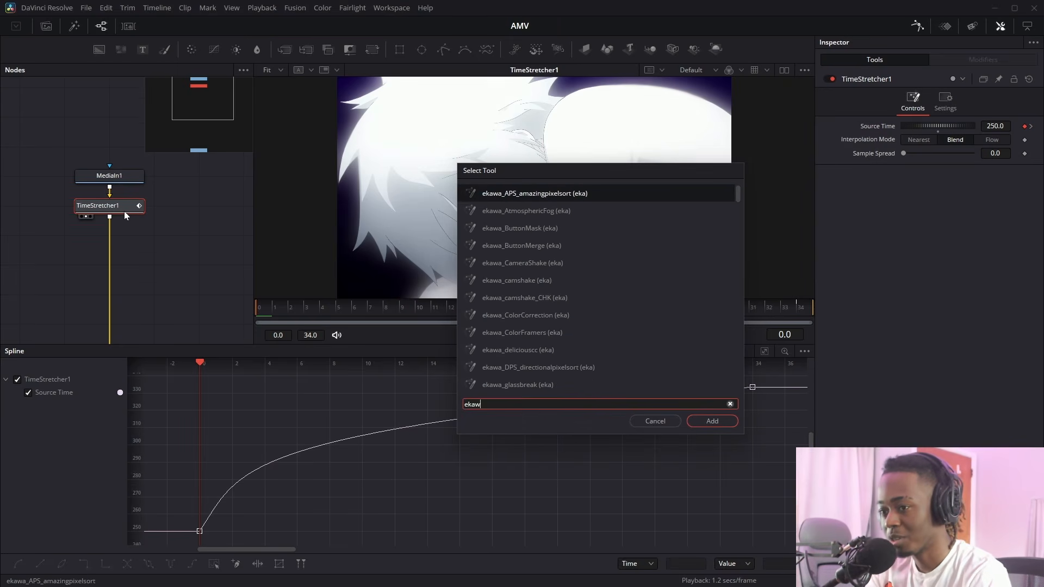
text(shake)
key(Return)
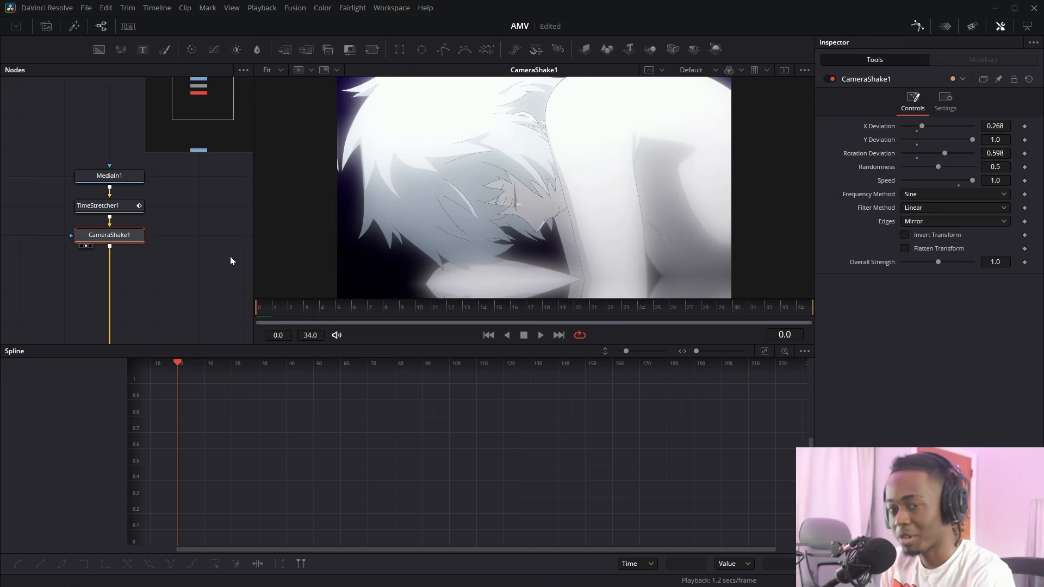
key(Delete)
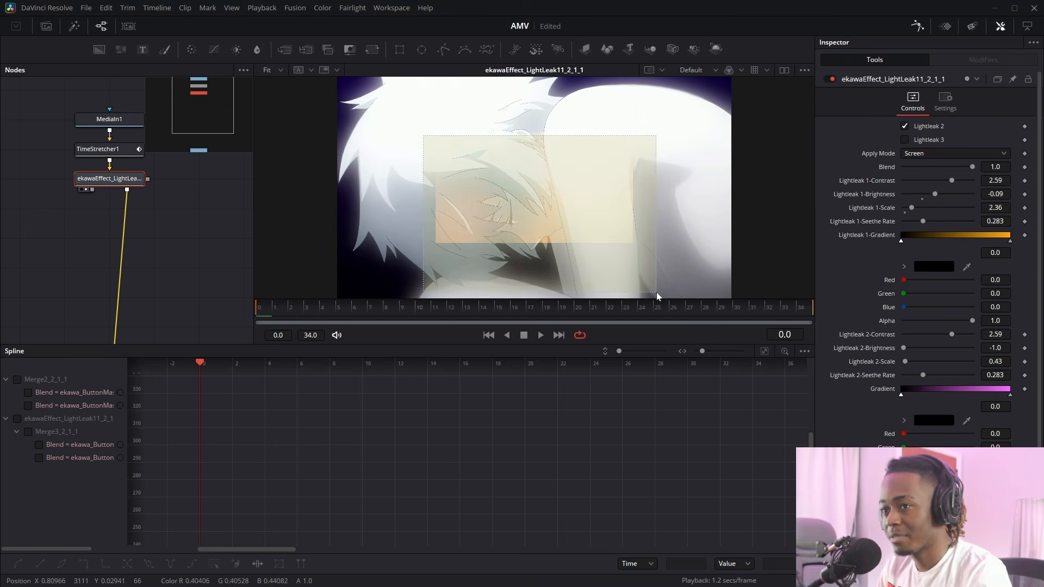
Inspect the ekawaEffect_LightLeak result in an enlarged viewer and move its node farther below TimeStretcher1.
scroll(605, 234, up, 2)
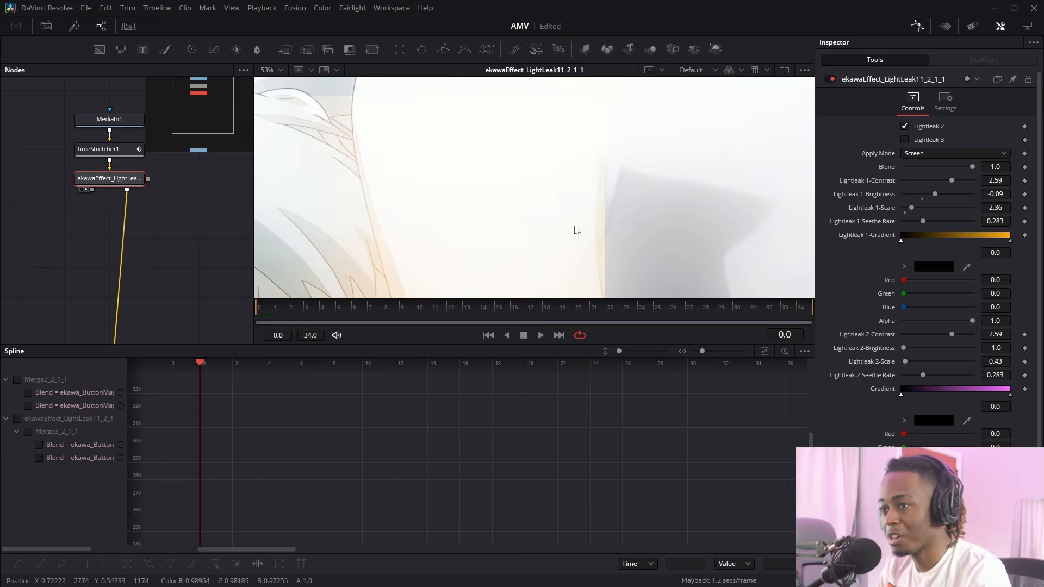
scroll(516, 192, down, 2)
key(ctrl+f)
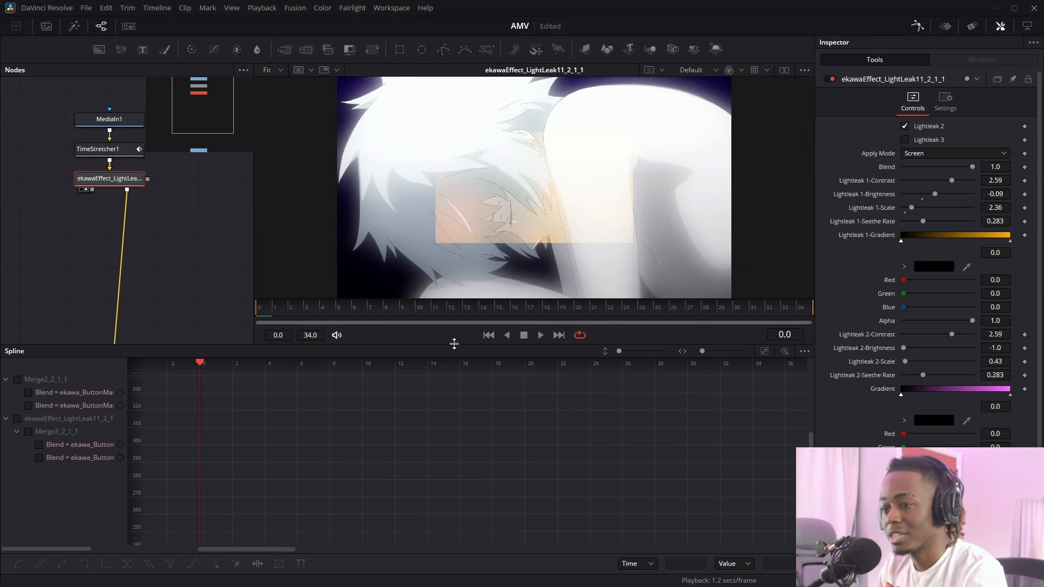
drag(454, 344, 453, 521)
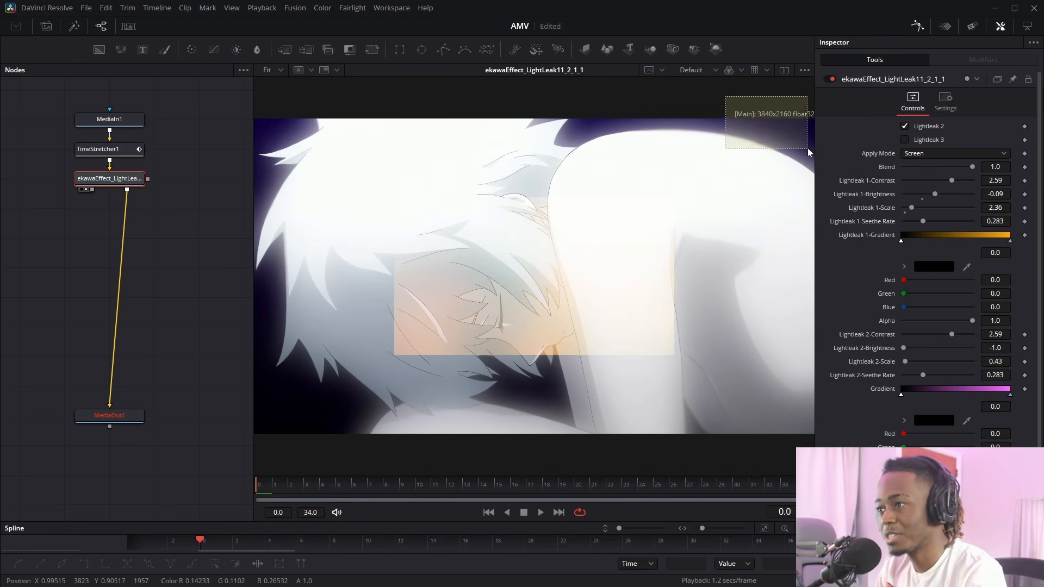
drag(105, 192, 105, 221)
Add a separate Background node, show it in the viewer, and open its image settings to check its resolution.
click(216, 280)
key(b)
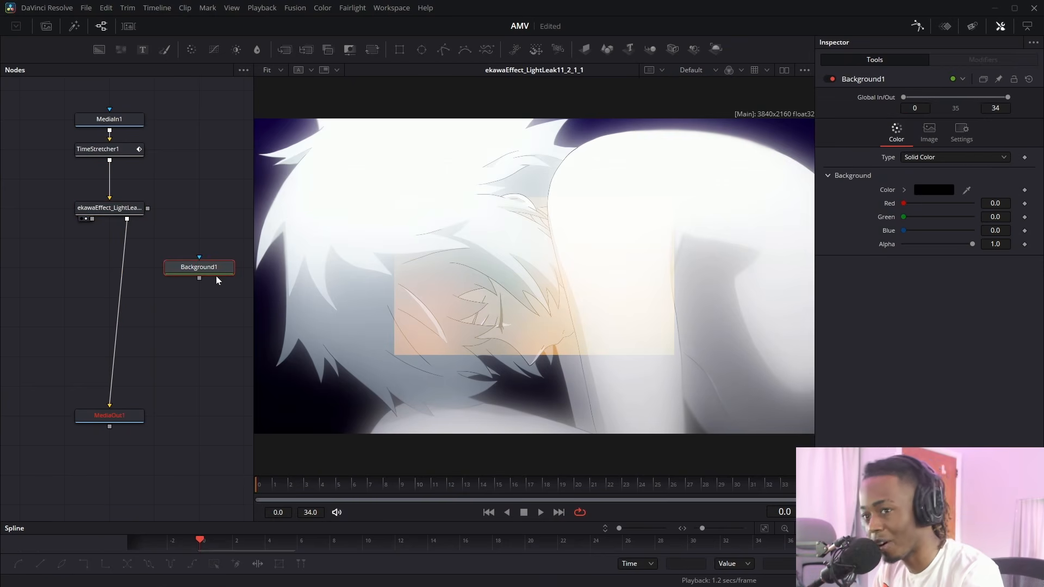
key(1)
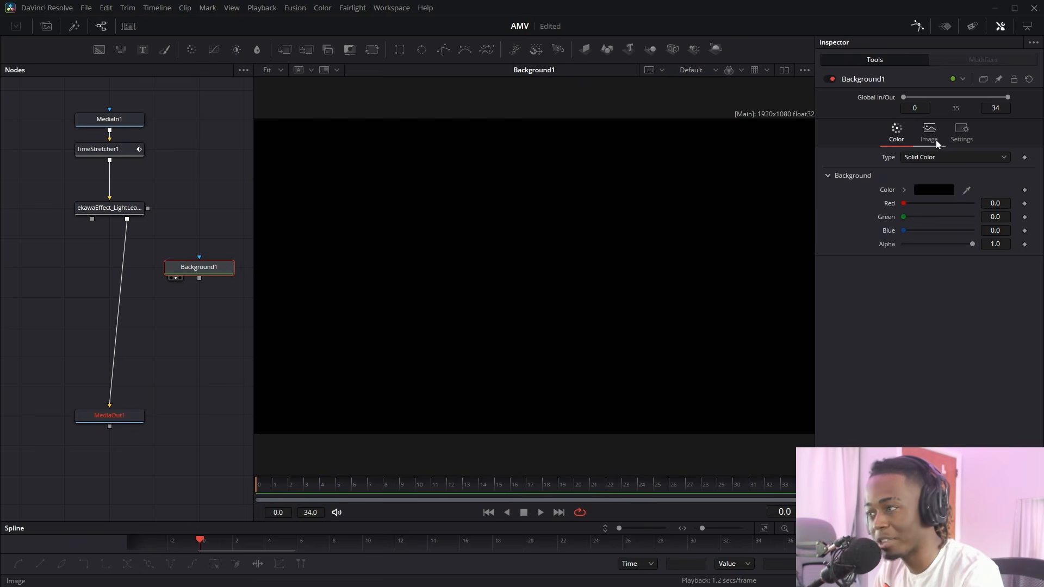
click(930, 134)
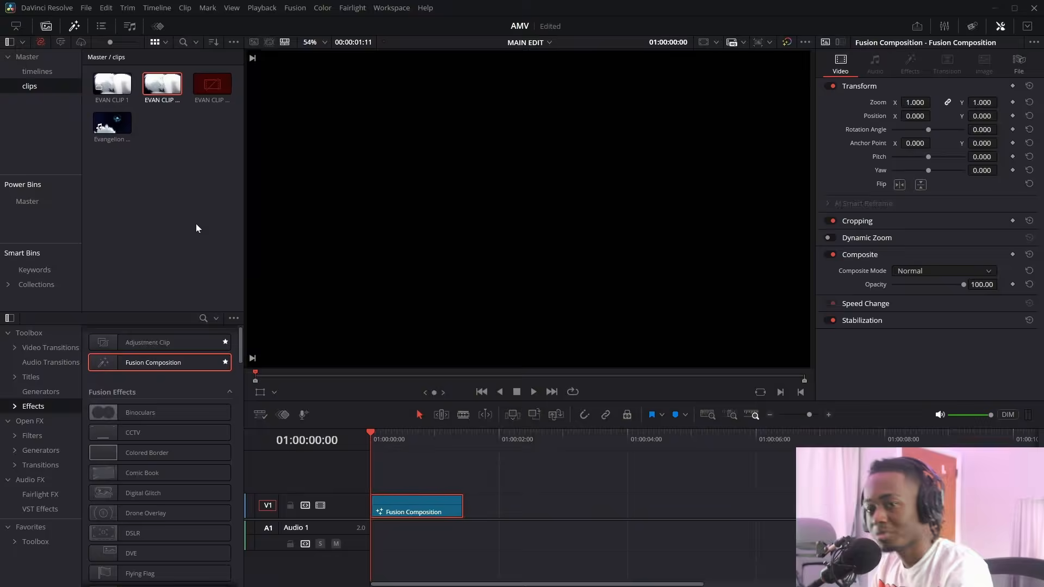
Save the project and give the MAIN EDIT timeline its own 3840 x 2160 Ultra HD resolution instead of the project settings.
key(ctrl+s)
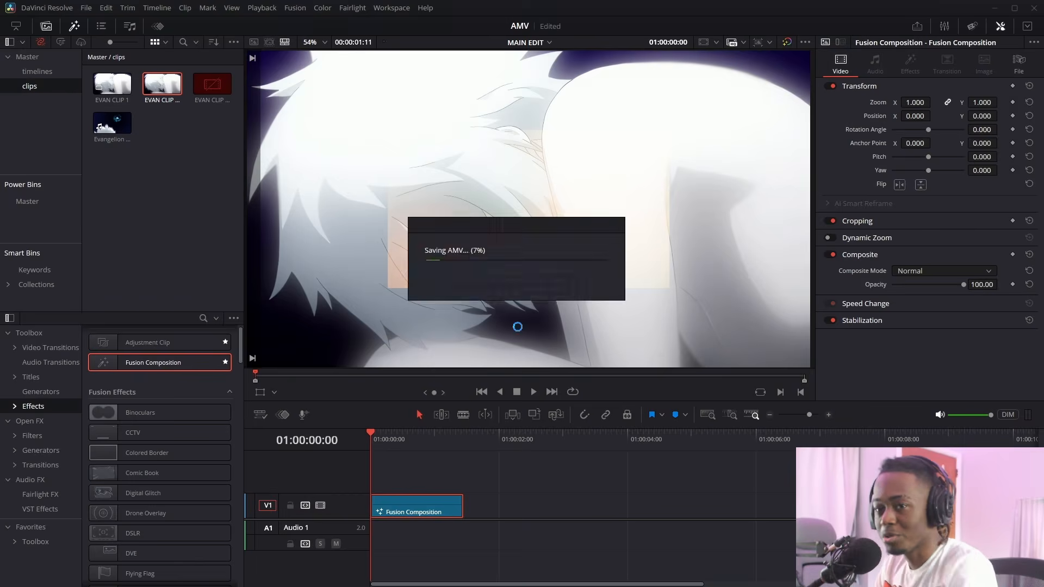
click(36, 71)
right_click(109, 90)
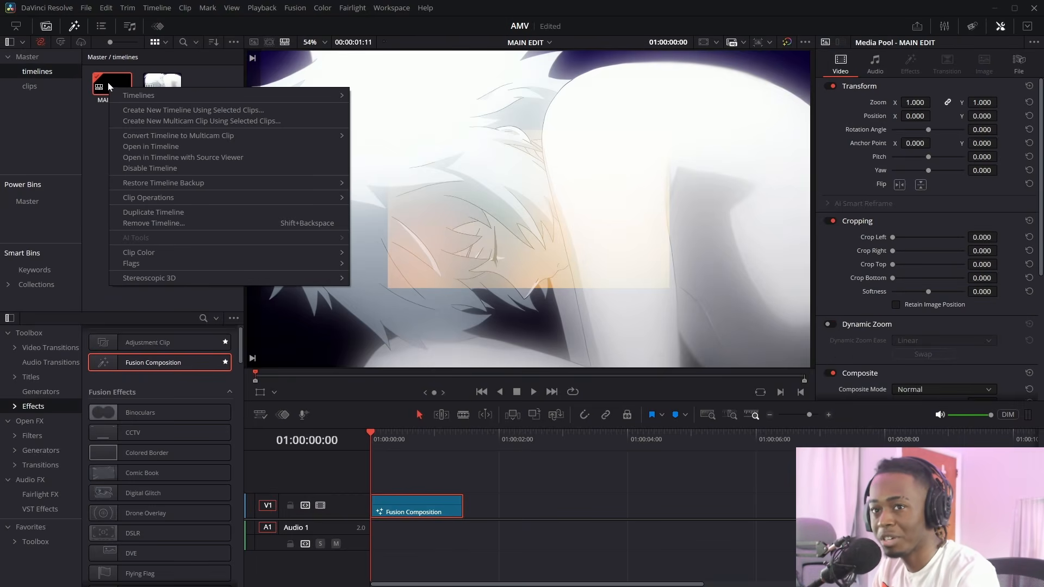
mouse_move(172, 95)
click(380, 95)
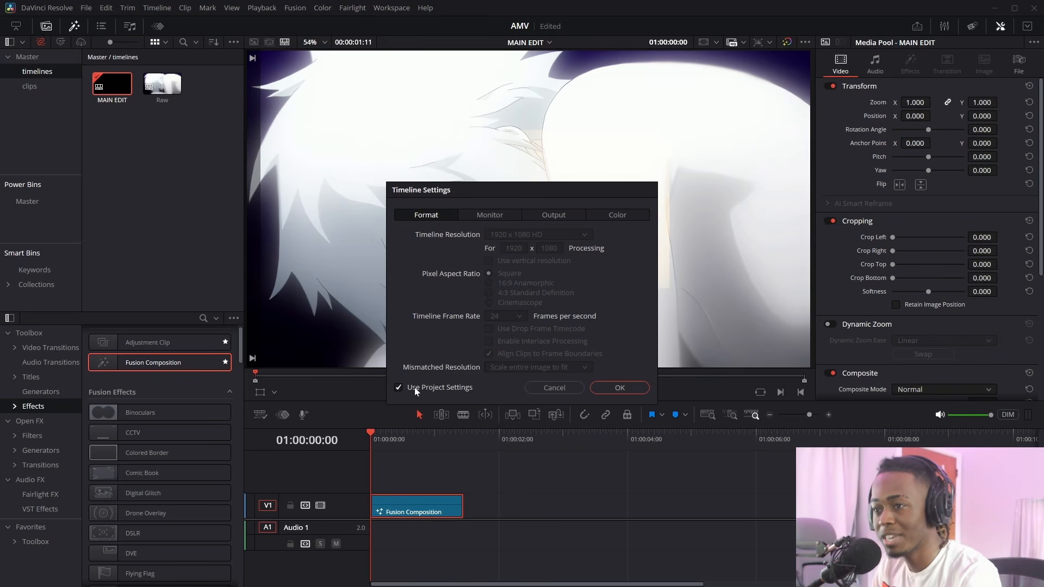
click(399, 387)
click(518, 235)
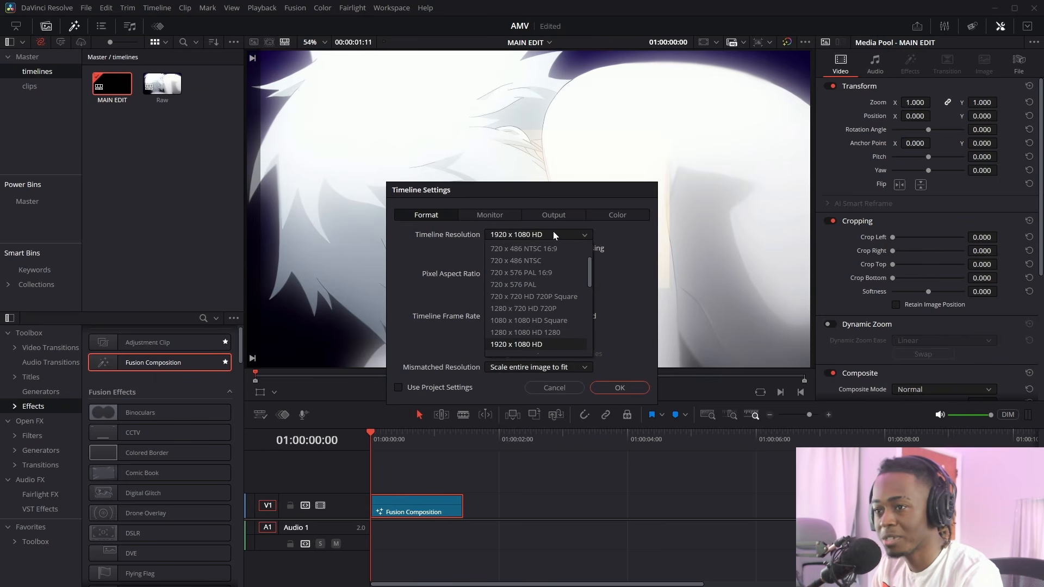
scroll(519, 319, down, 1)
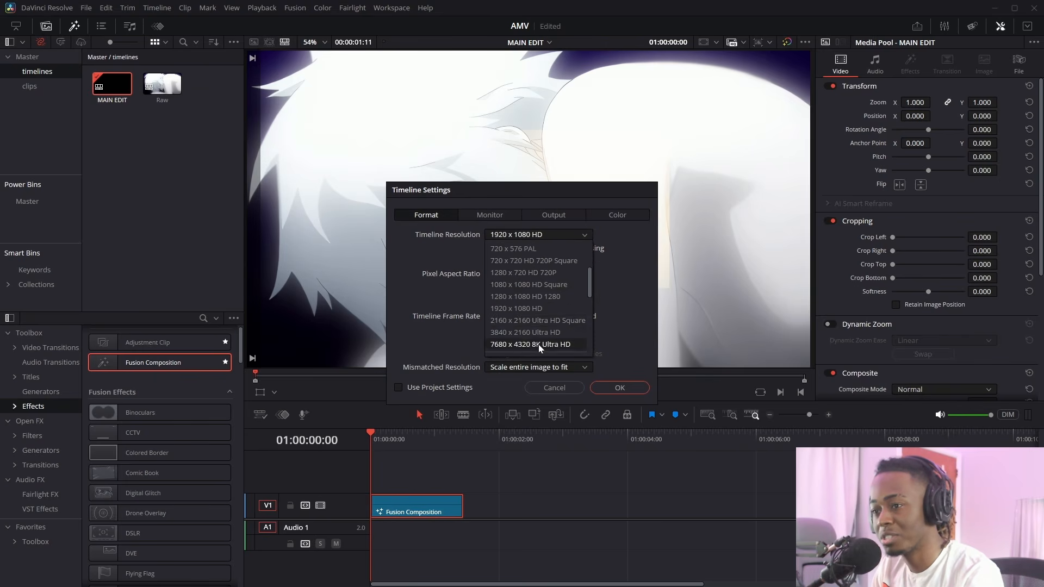
click(526, 332)
click(611, 389)
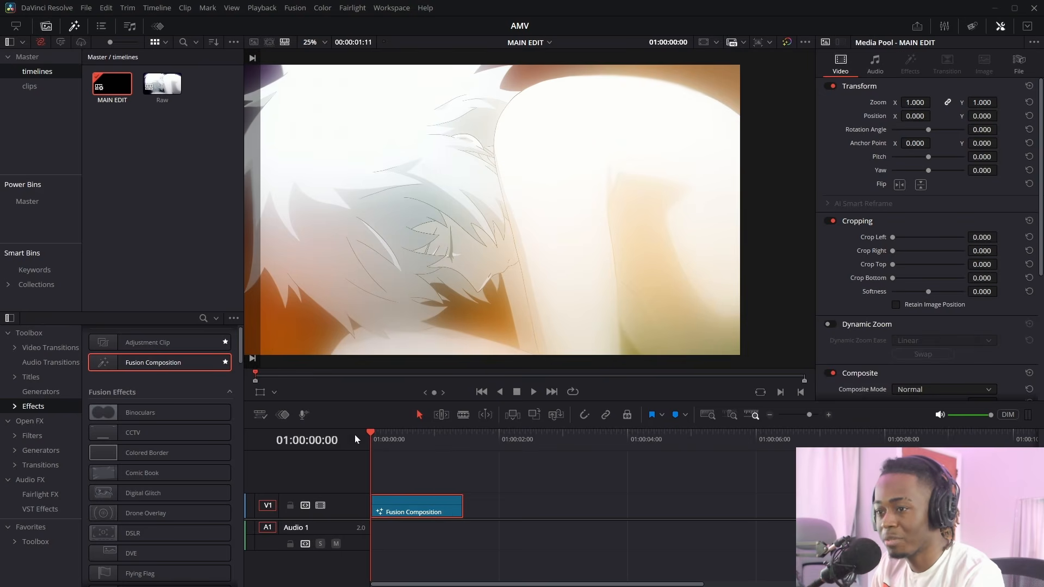
Return to the Fusion composition, select the ekawaEffect_LightLeak node, and play back the light leak effect.
key(shift+5)
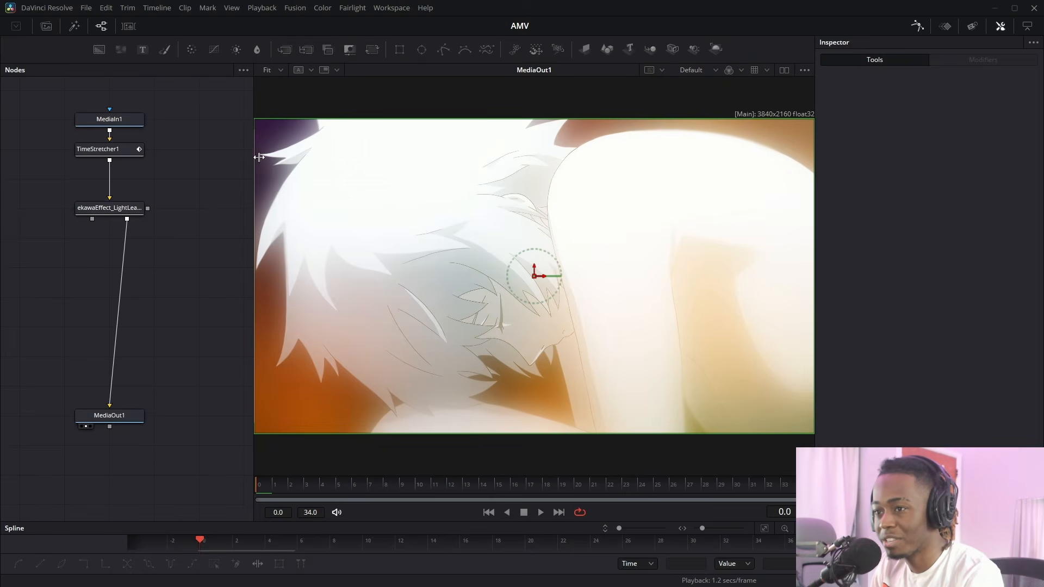
click(112, 209)
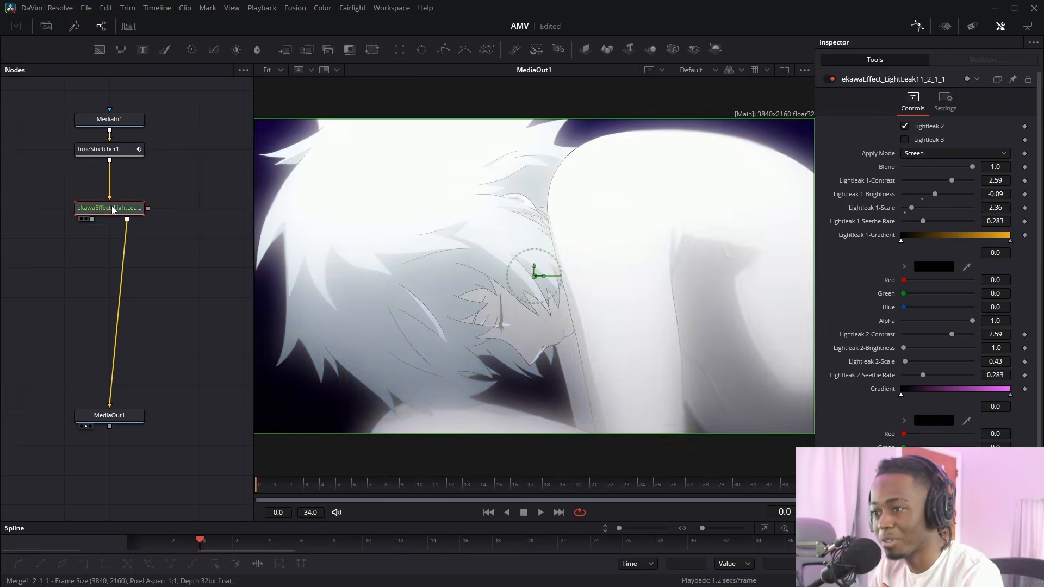
key(space)
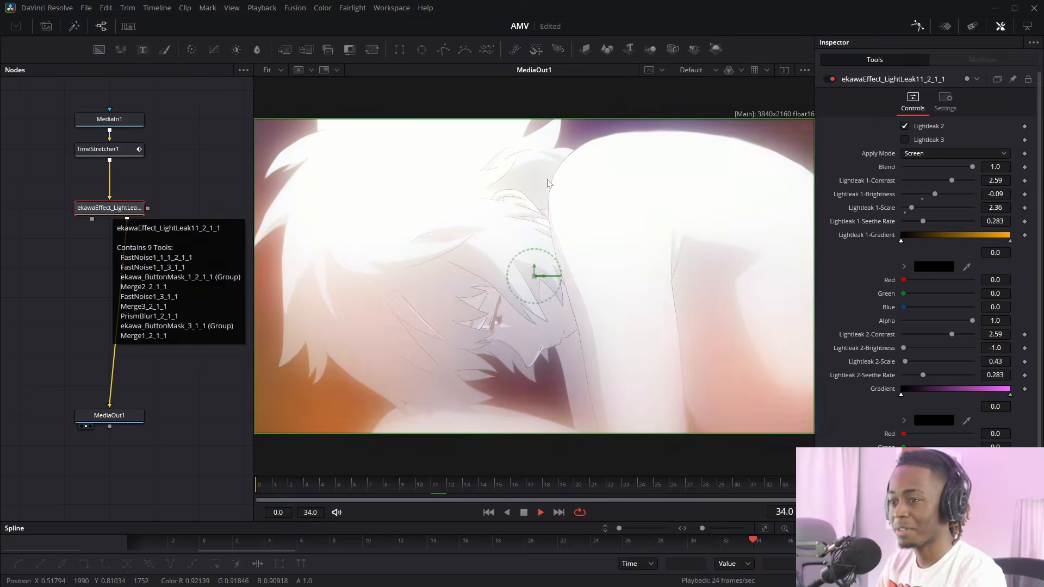